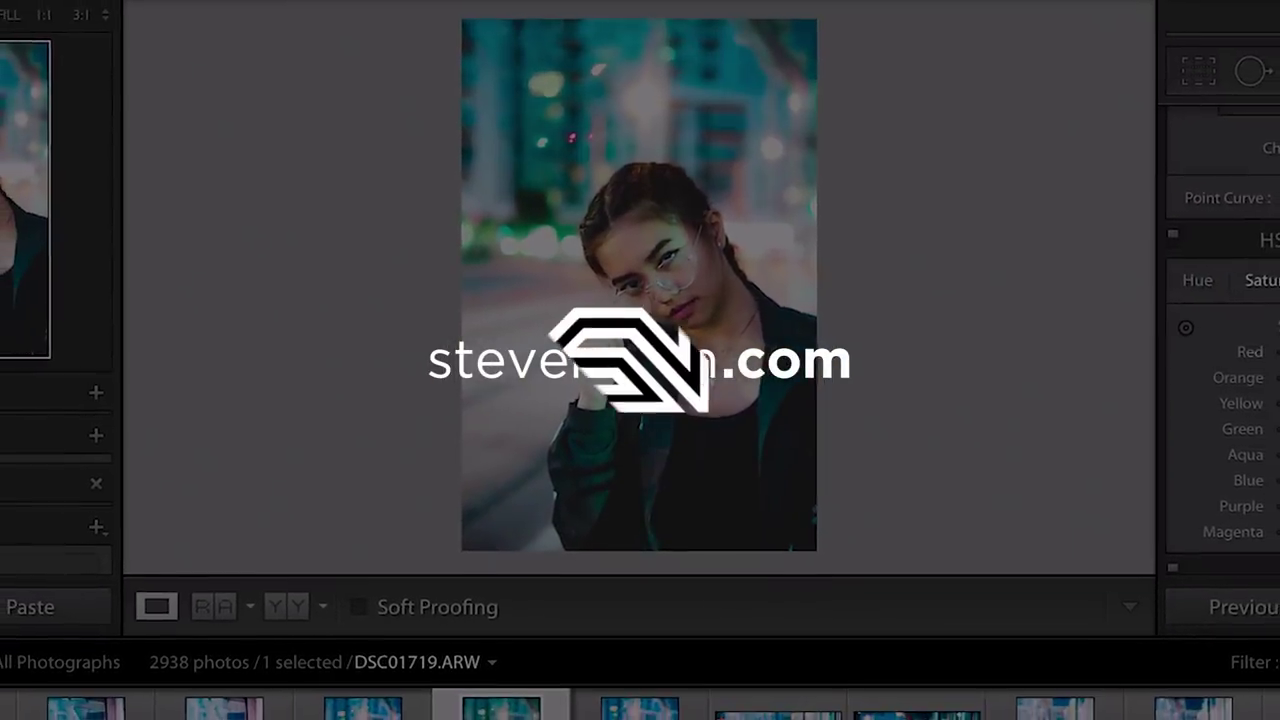
- Show DSC01719.ARW in the Before view and check the eye at 1:1, then return to Fit
scroll(1123, 346, "down", 5)
key("backslash")
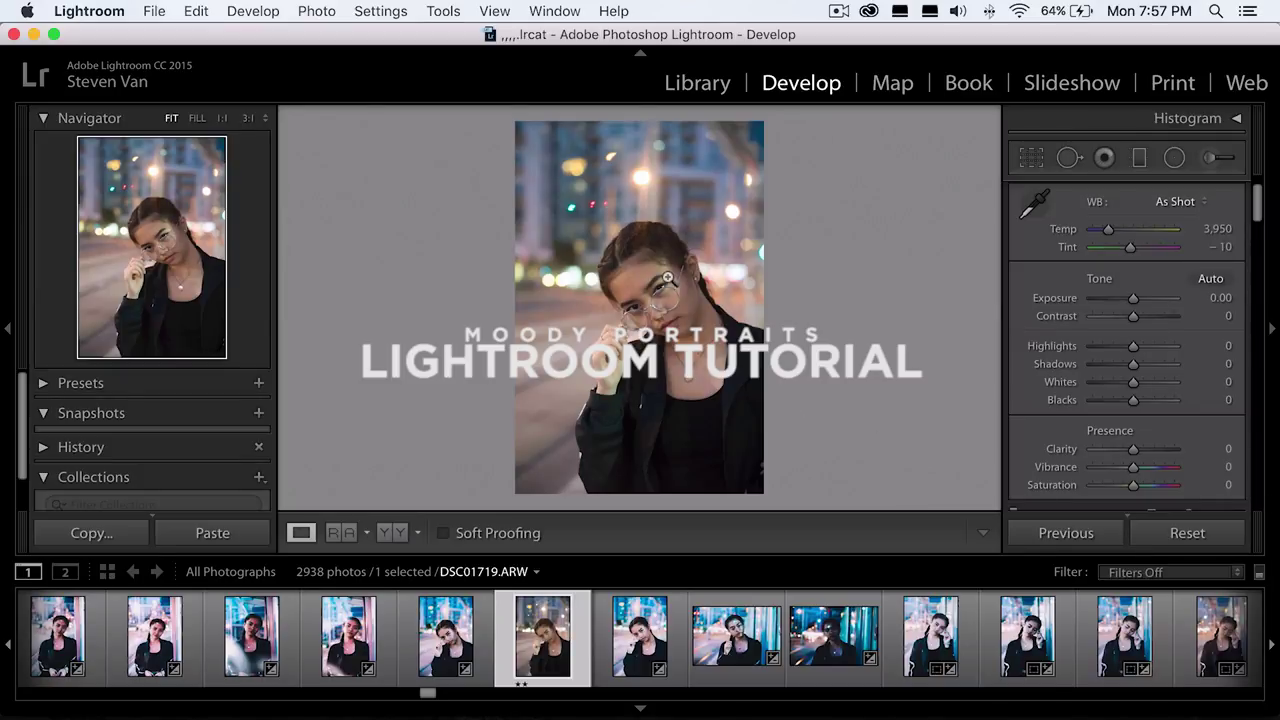
left_click(667, 278)
left_click(667, 278)
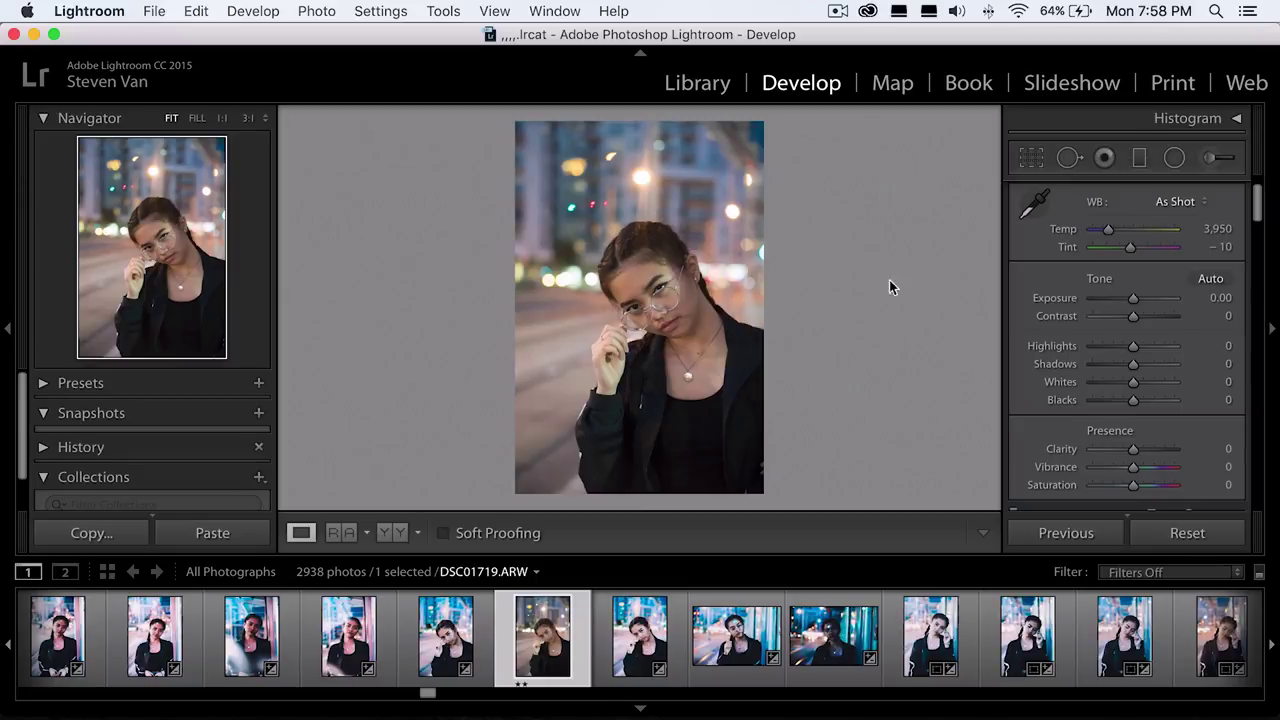
- Set Exposure to −0.10 and push Whites to +100
left_click_drag(1136, 299, 1134, 300)
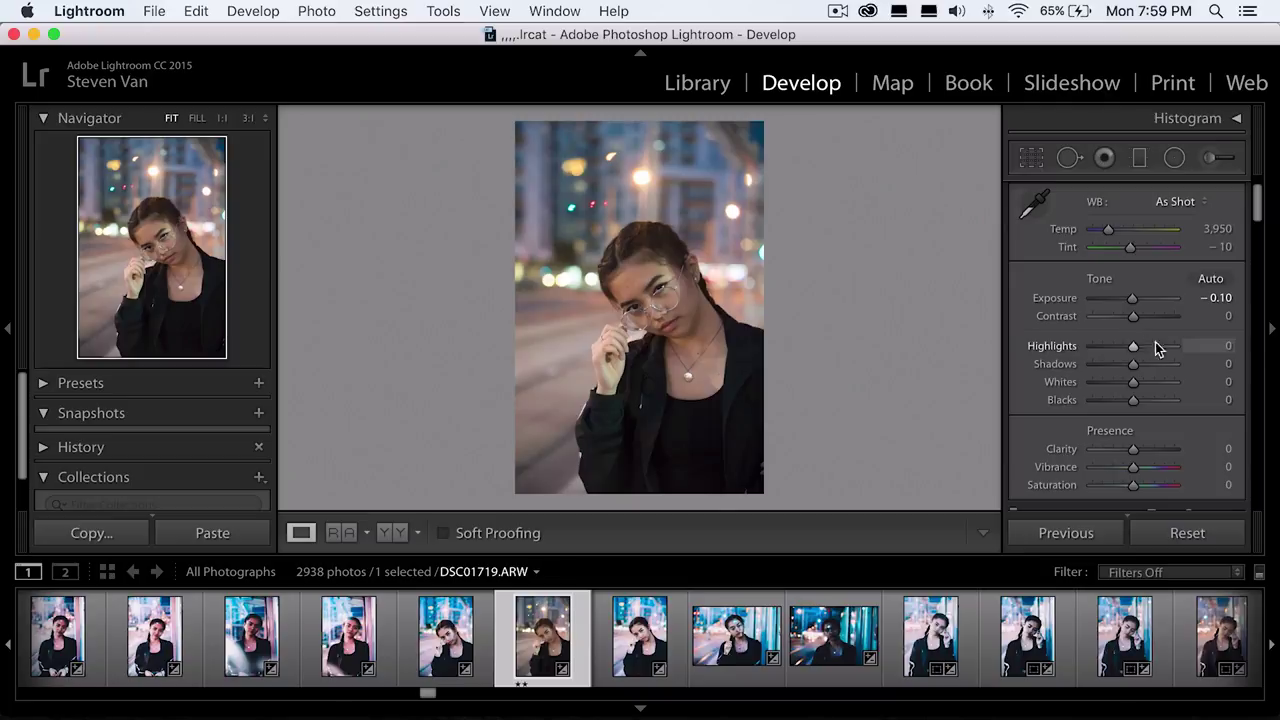
left_click_drag(1146, 345, 1230, 345)
left_click_drag(1135, 382, 1240, 382)
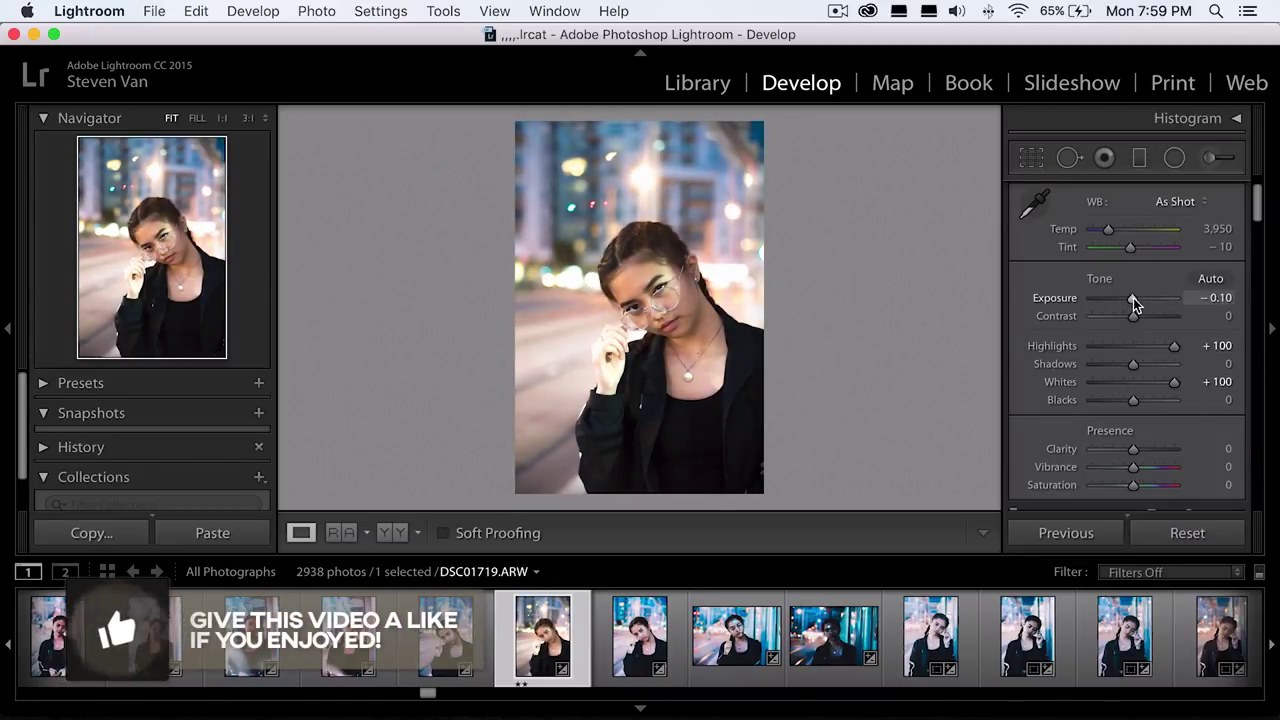
left_click_drag(1133, 298, 1137, 300)
key("super+z")
- Settle Highlights at +55 and cool the white balance to Temp 3,463
left_click_drag(1165, 347, 1161, 348)
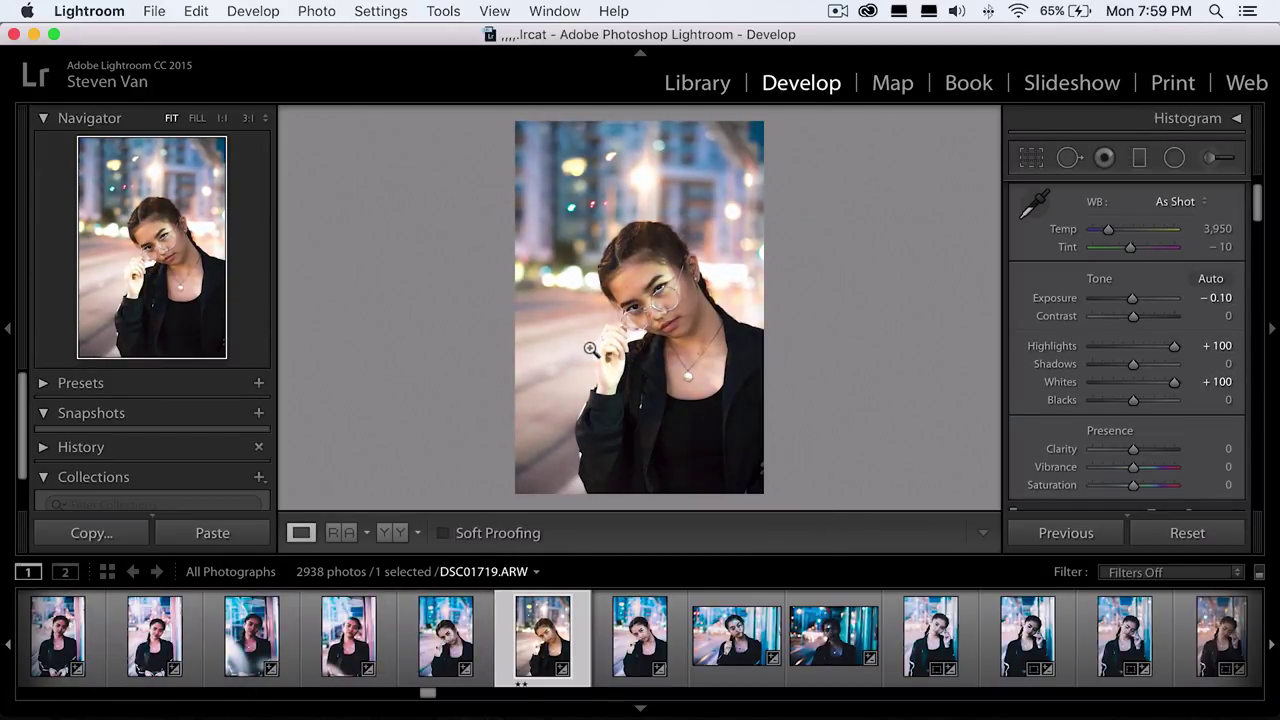
left_click_drag(1161, 348, 1155, 346)
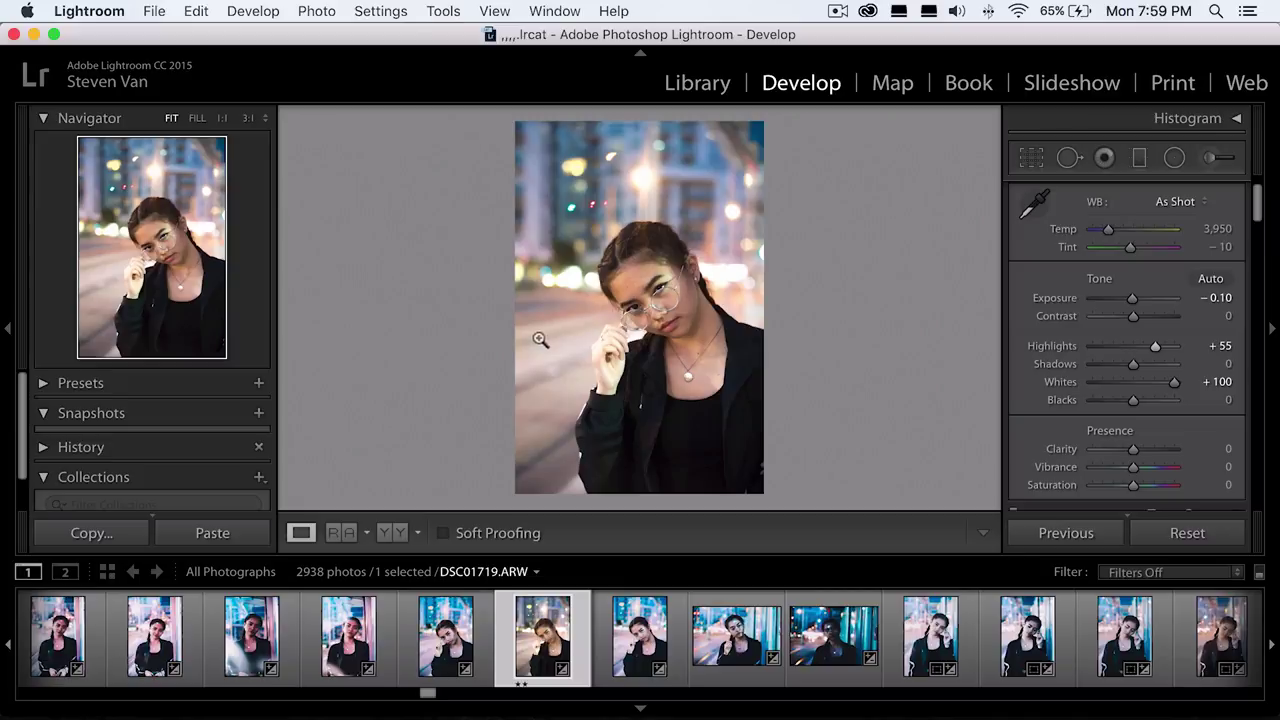
left_click_drag(1111, 236, 1103, 234)
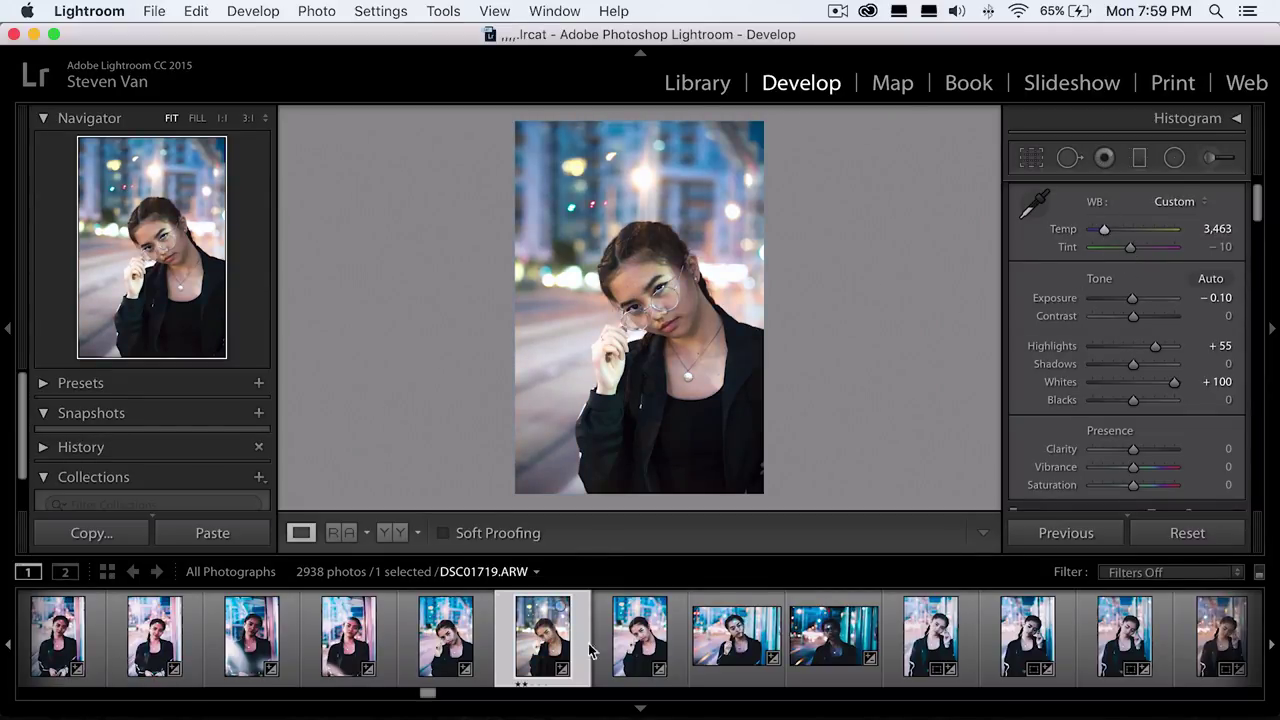
left_click(642, 640)
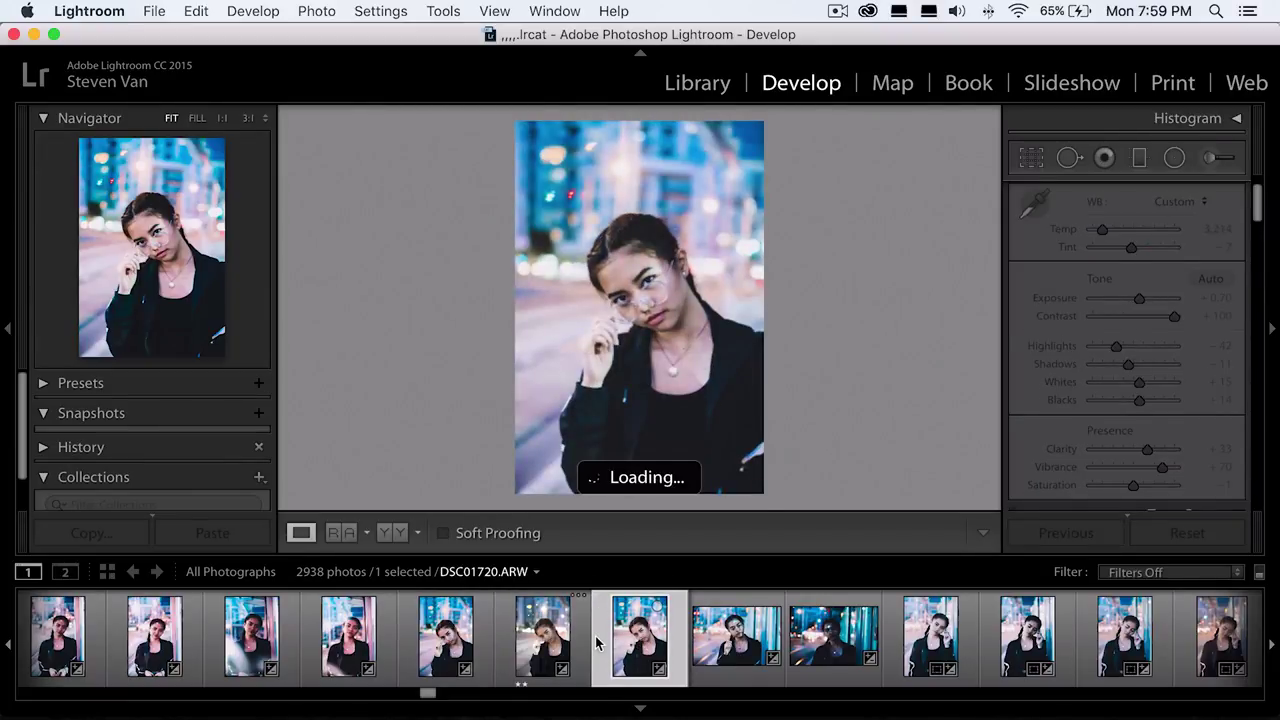
left_click(558, 643)
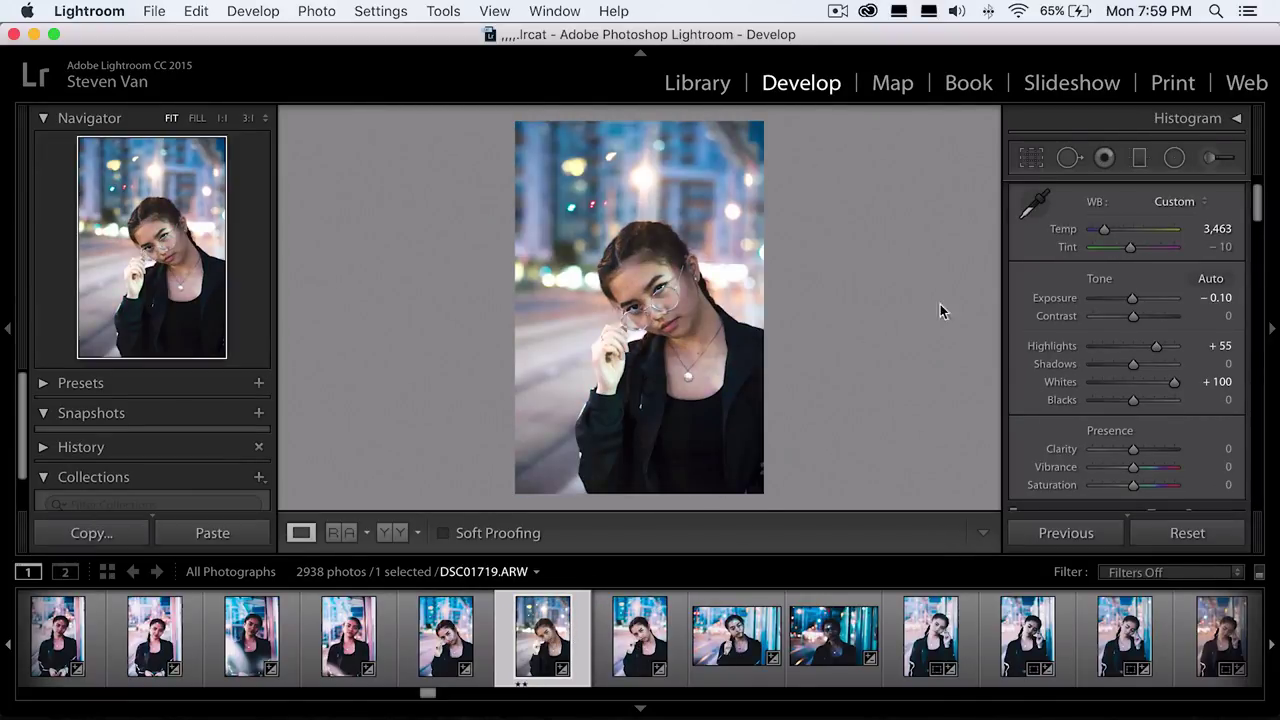
left_click(1144, 316)
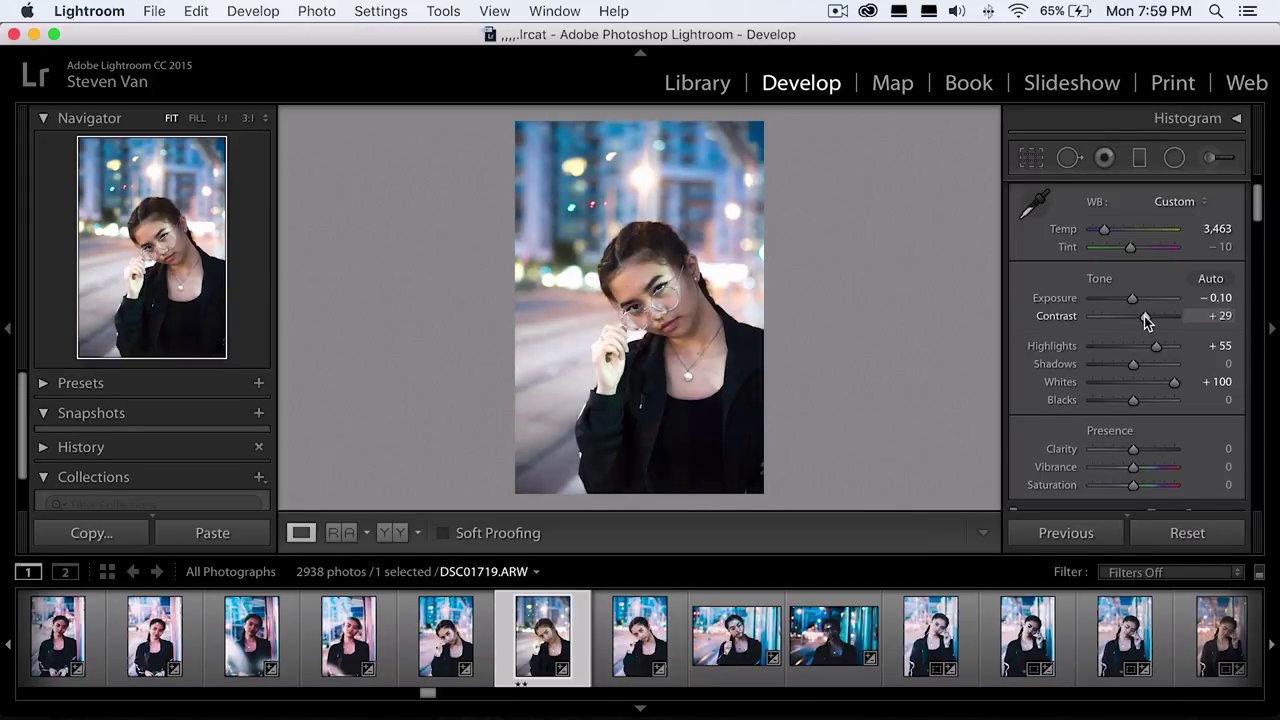
- Settle Contrast at +32 after trying higher and lower values
mouse_move(1143, 317)
left_mouse_down()
mouse_move(1128, 320)
mouse_move(1150, 318)
left_mouse_up()
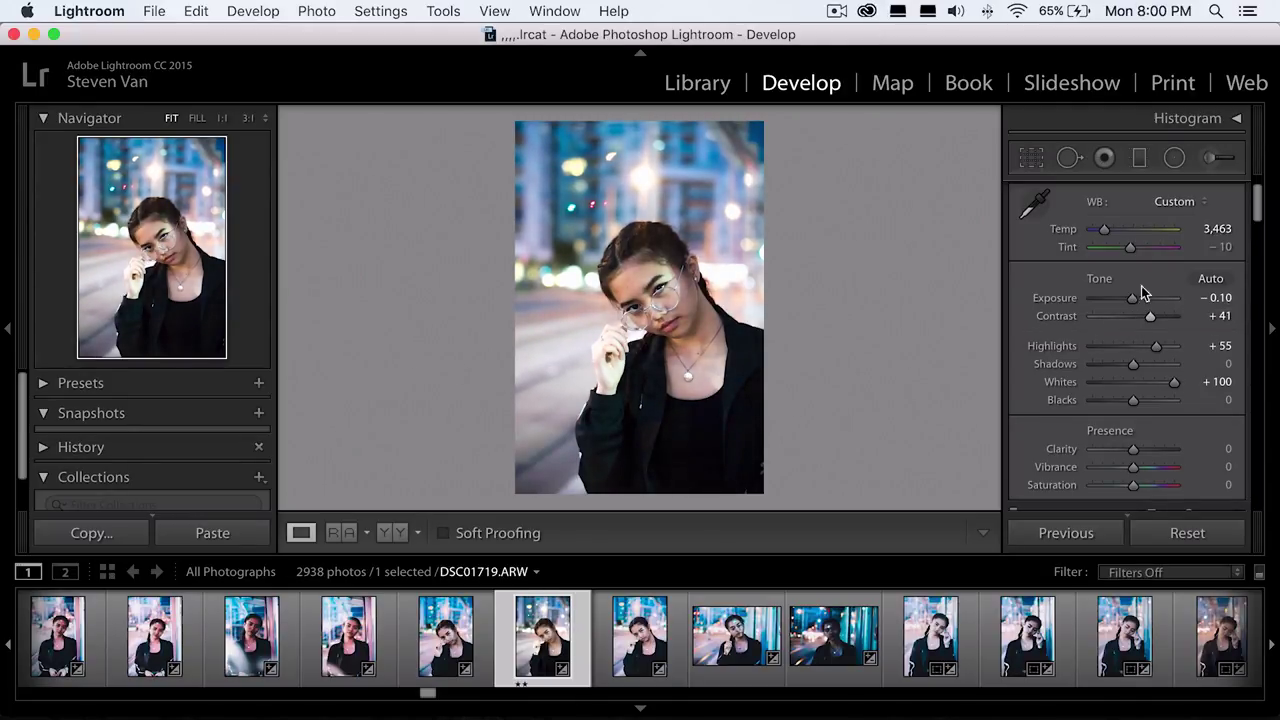
left_click(1171, 316)
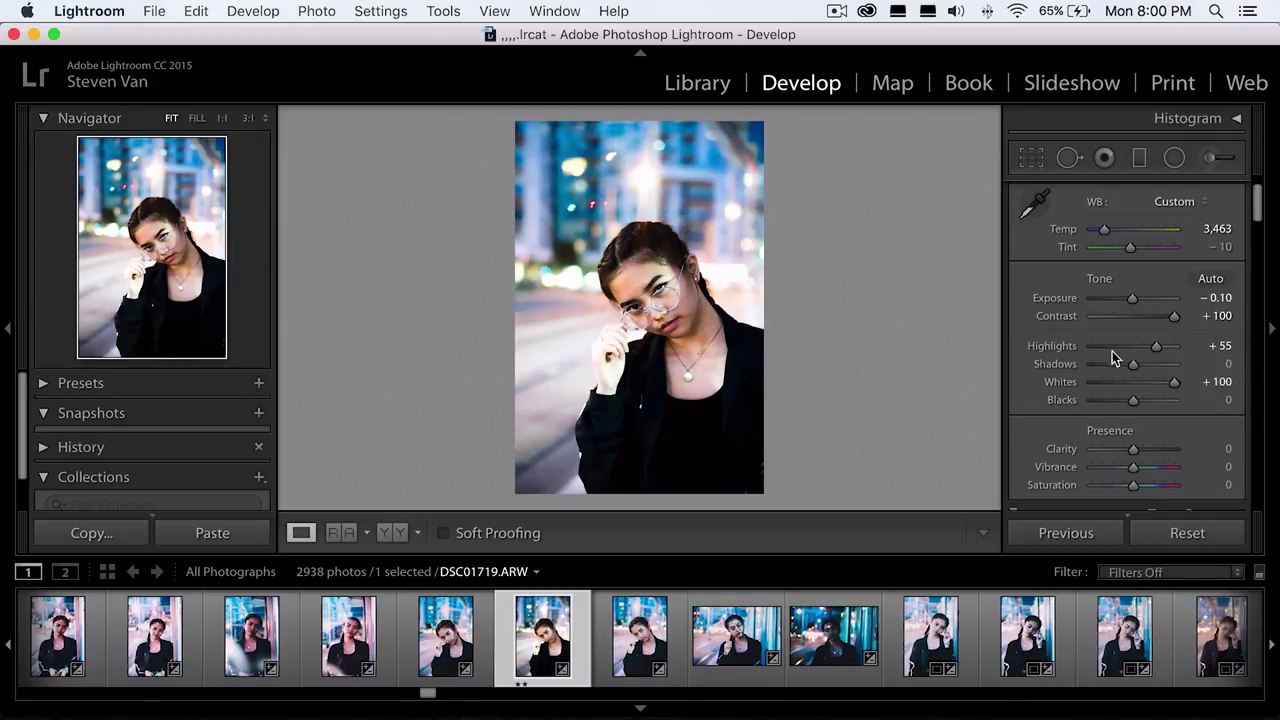
left_click_drag(1146, 319, 1144, 318)
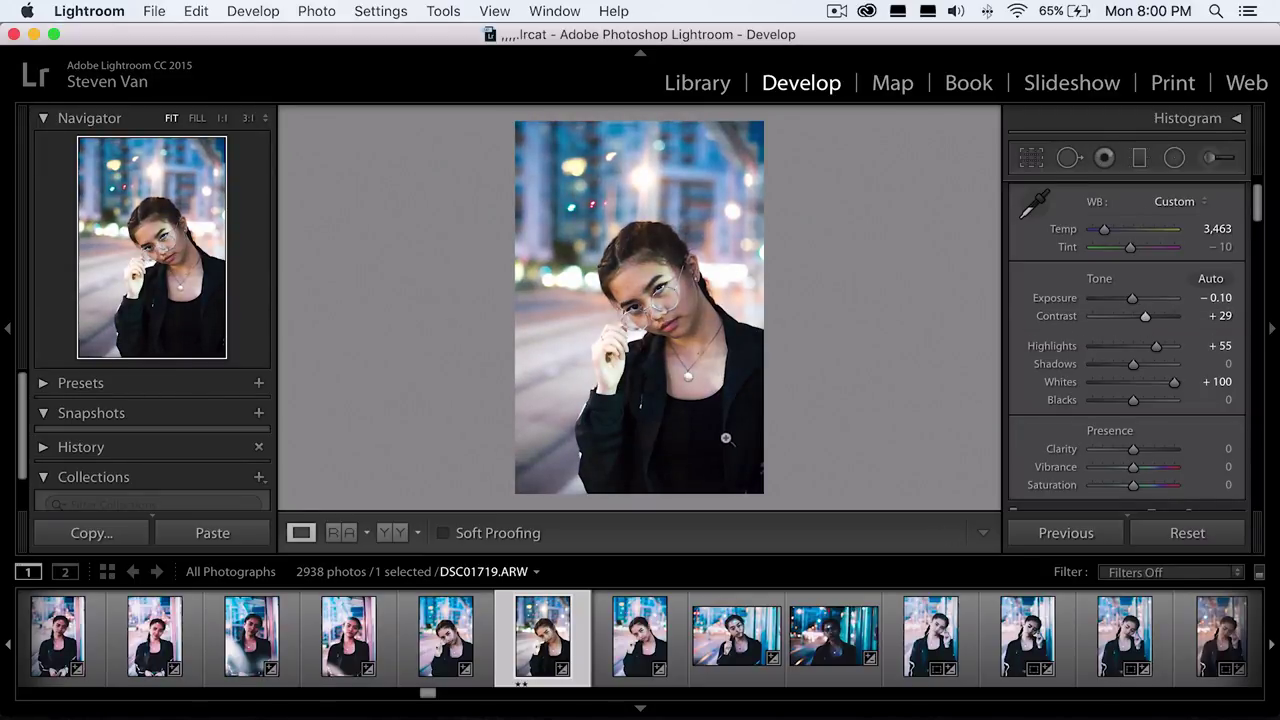
mouse_move(1146, 320)
left_mouse_down()
mouse_move(1178, 320)
mouse_move(1146, 318)
left_mouse_up()
- Lift Shadows to +97 and crush Blacks to −100
left_click_drag(1143, 366, 1148, 368)
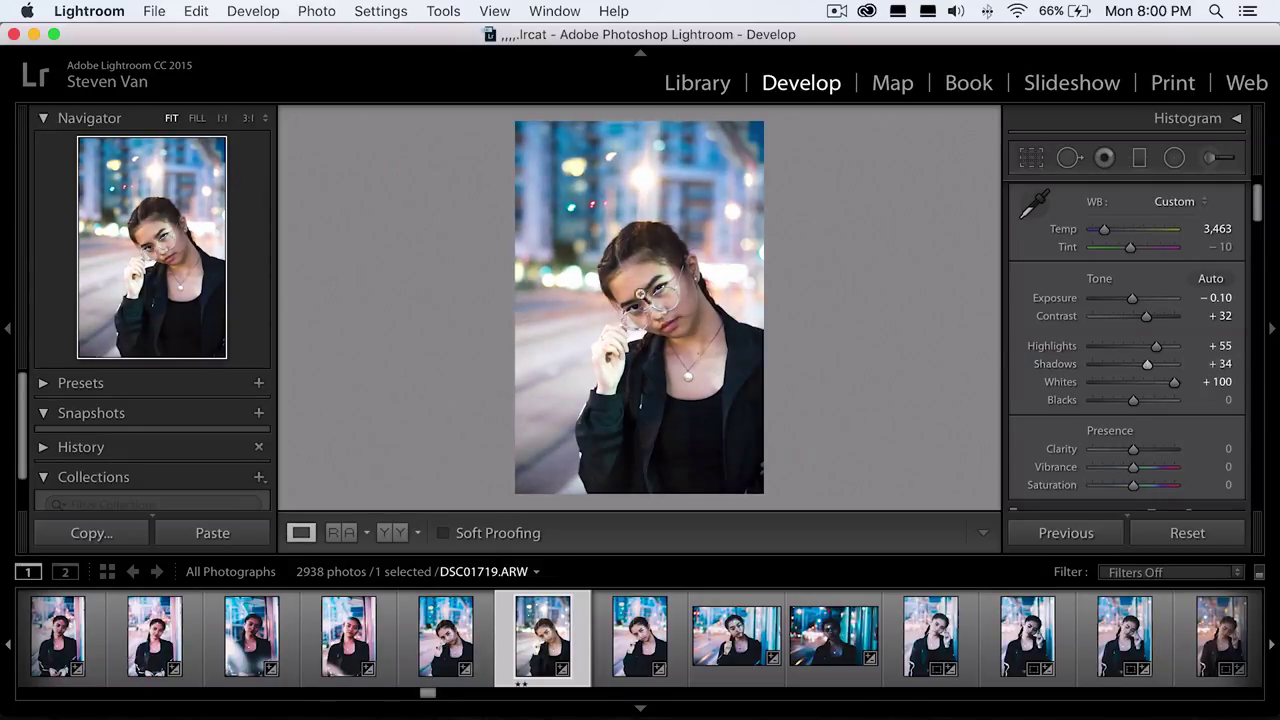
left_click(1160, 367)
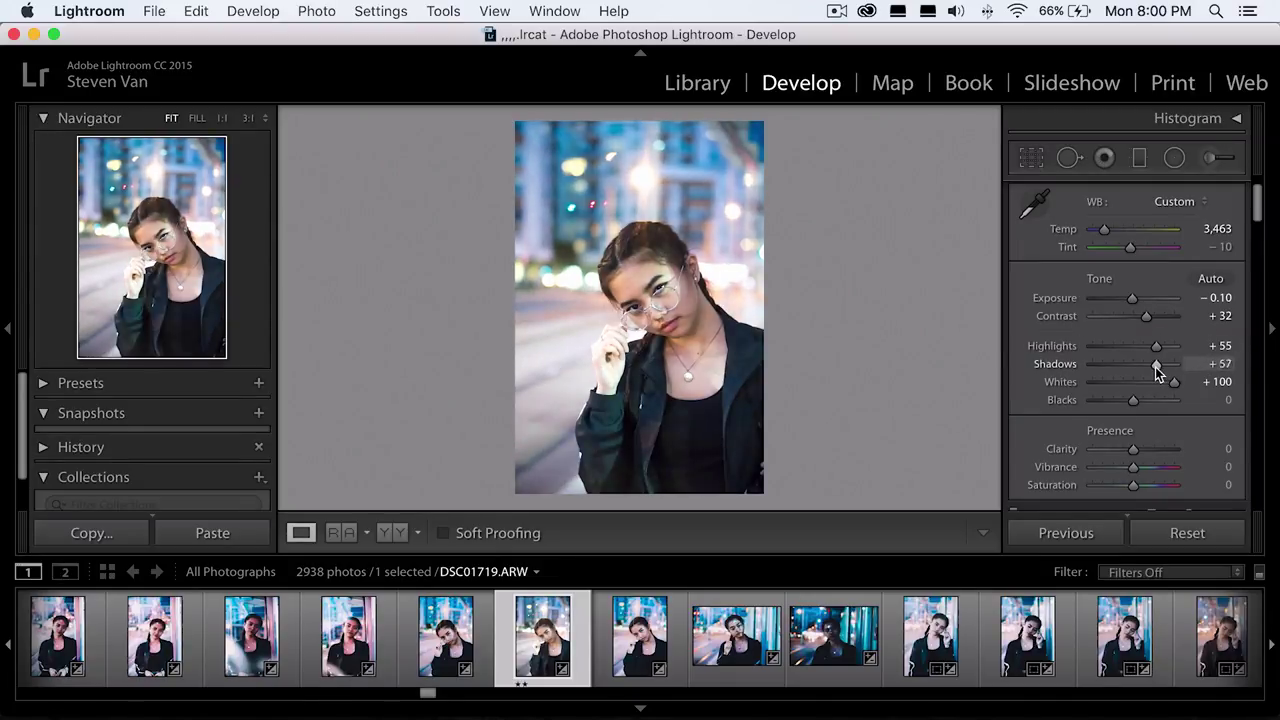
left_click_drag(1122, 402, 1086, 403)
left_click(1175, 366)
left_click_drag(1167, 363, 1175, 372)
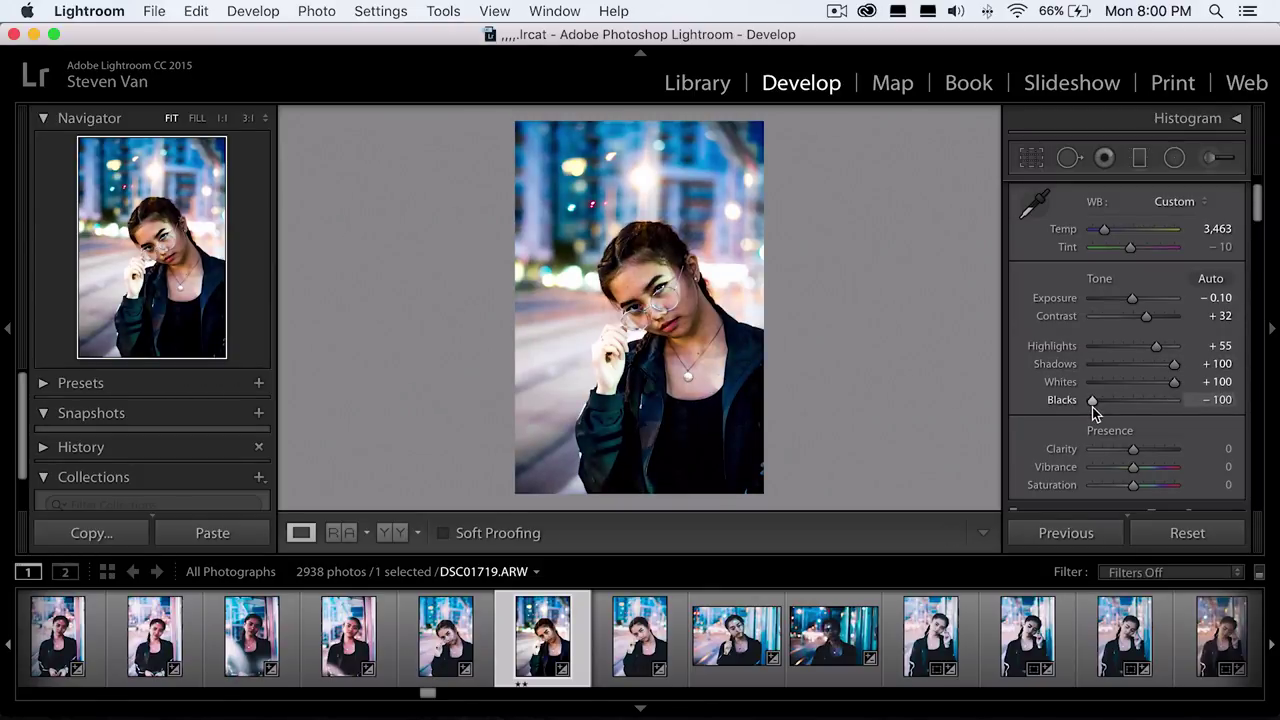
left_click_drag(1174, 371, 1173, 371)
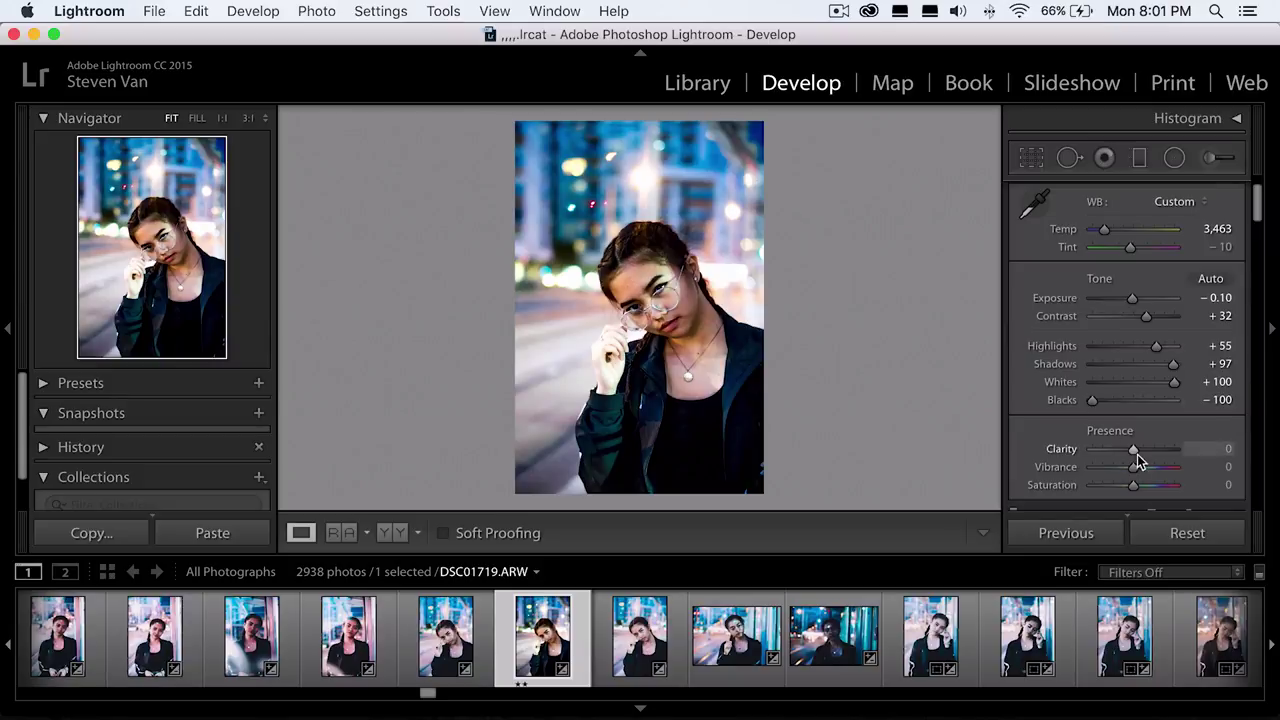
- Set Clarity −25, Vibrance +2 and Saturation −8, checking the face at 1:1
left_click_drag(1130, 451, 1123, 451)
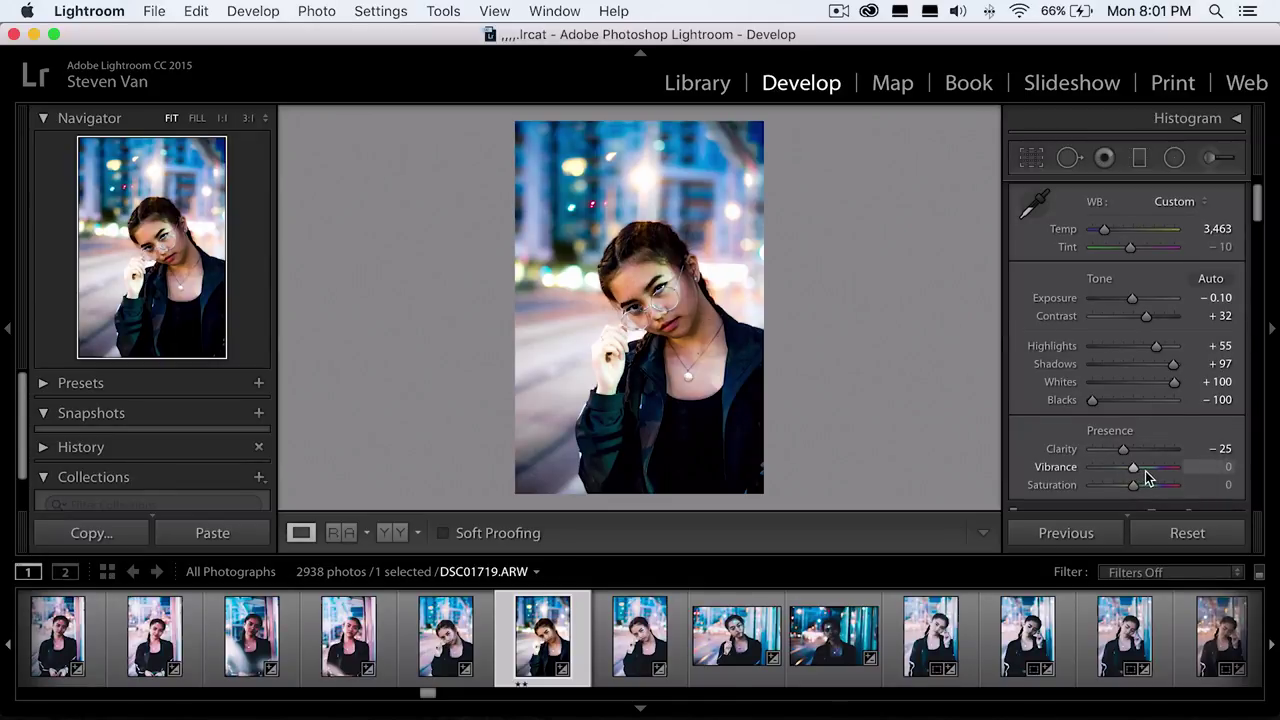
left_click_drag(1152, 470, 1119, 471)
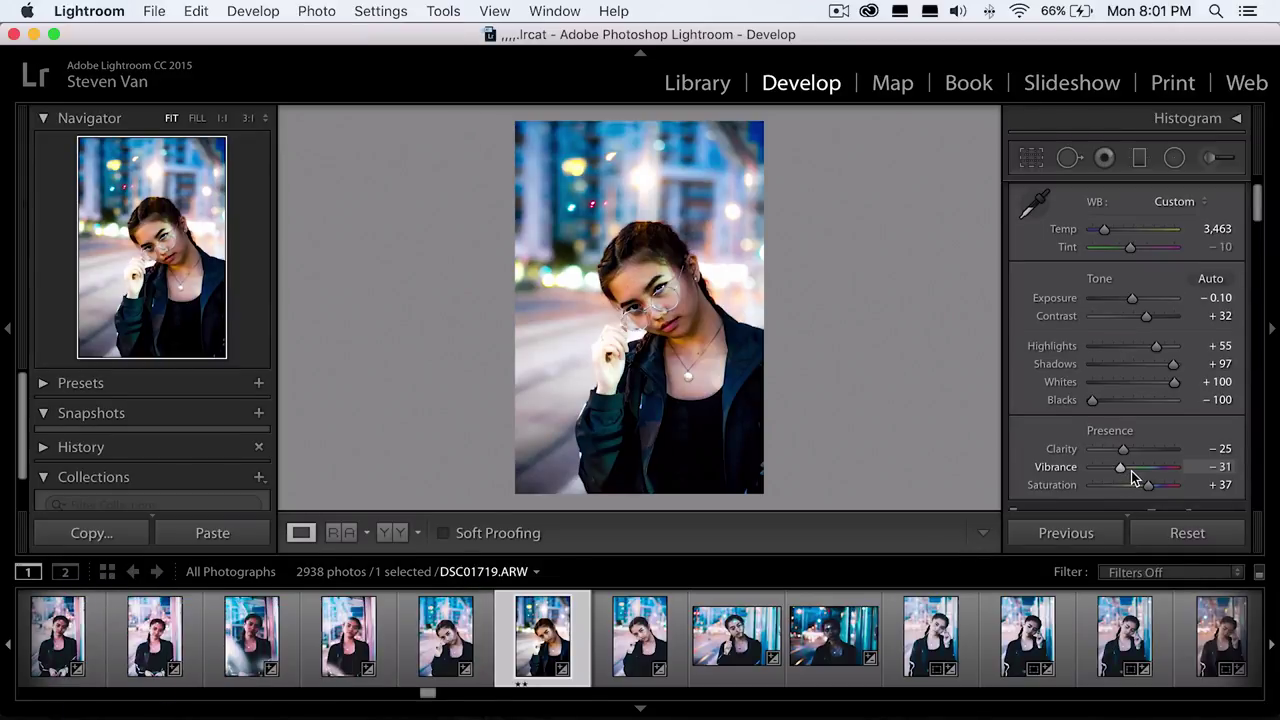
left_click(618, 272)
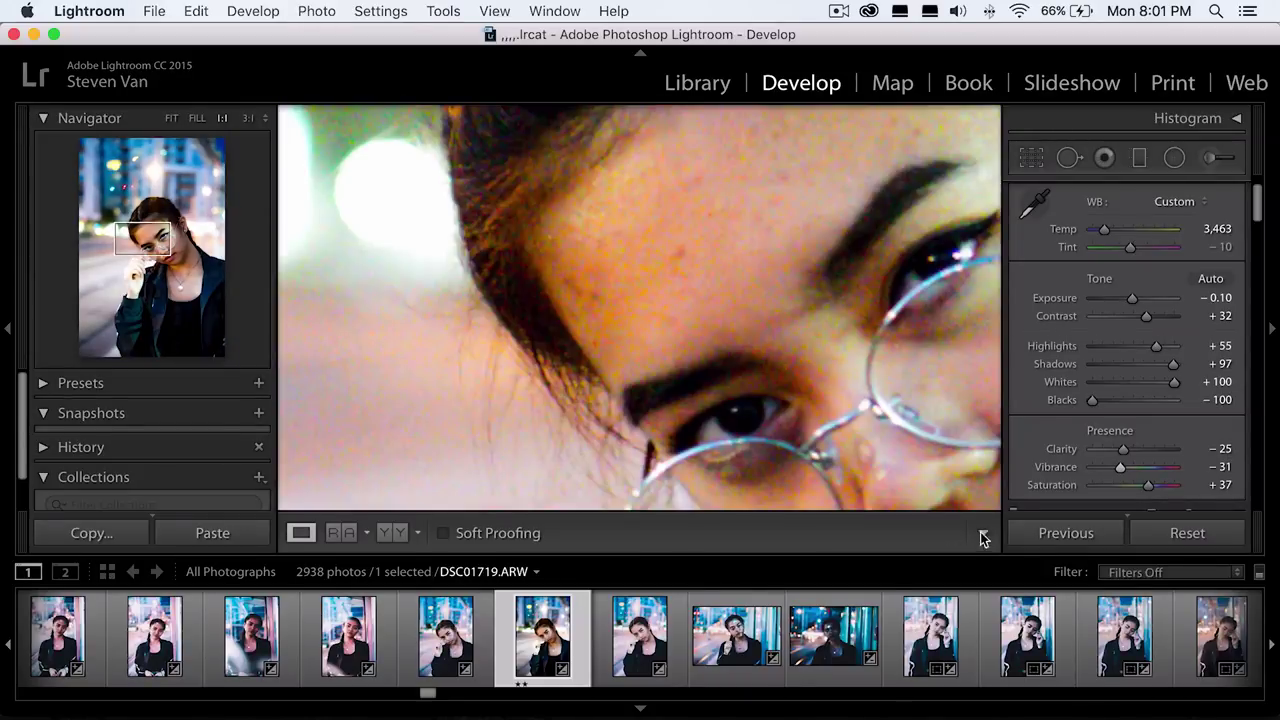
left_click(691, 306)
left_click(1135, 468)
double_click(1131, 485)
left_click_drag(1130, 487, 1127, 487)
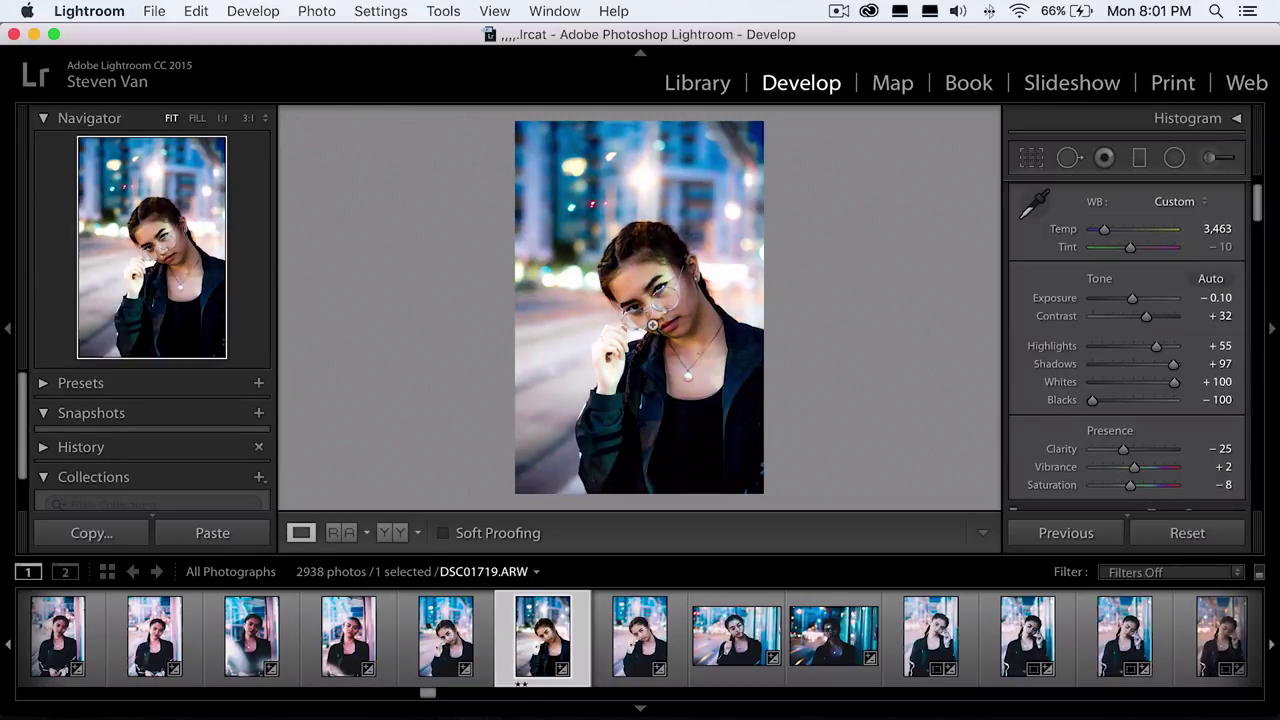
scroll(1028, 380, "down", 6)
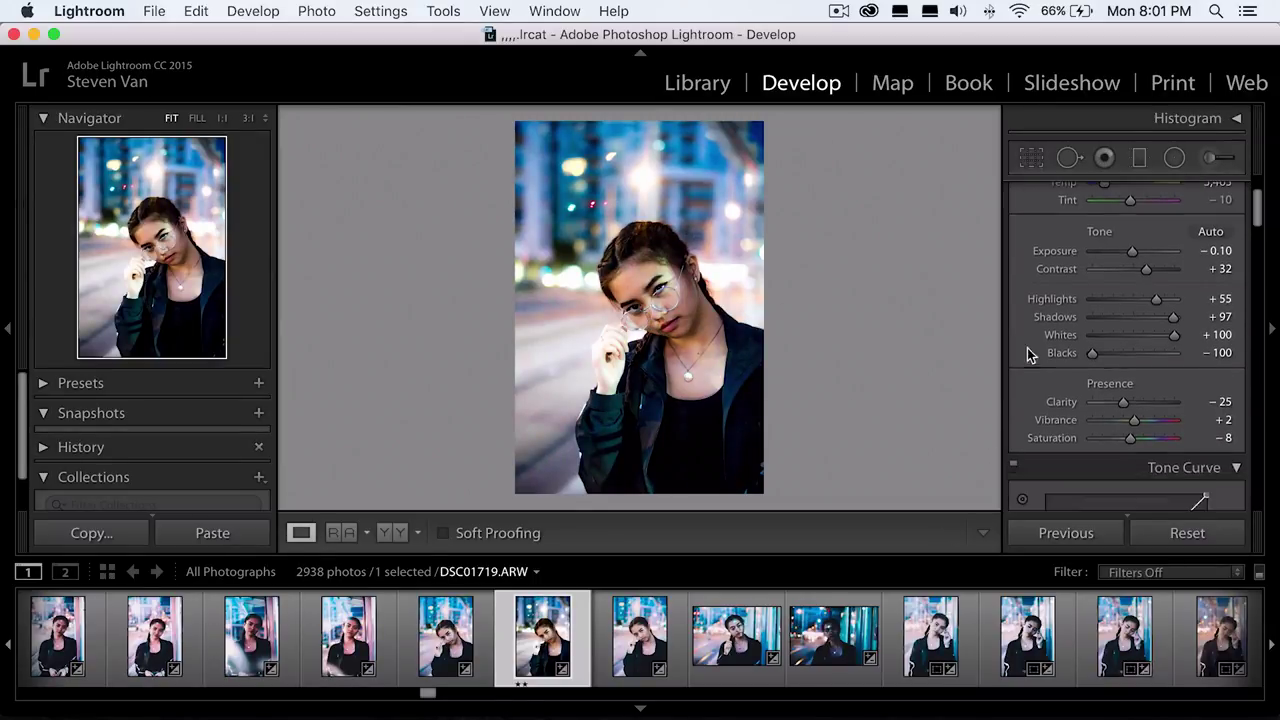
- Lift the tone curve's black point to fade the blacks
scroll(1031, 410, "down", 1)
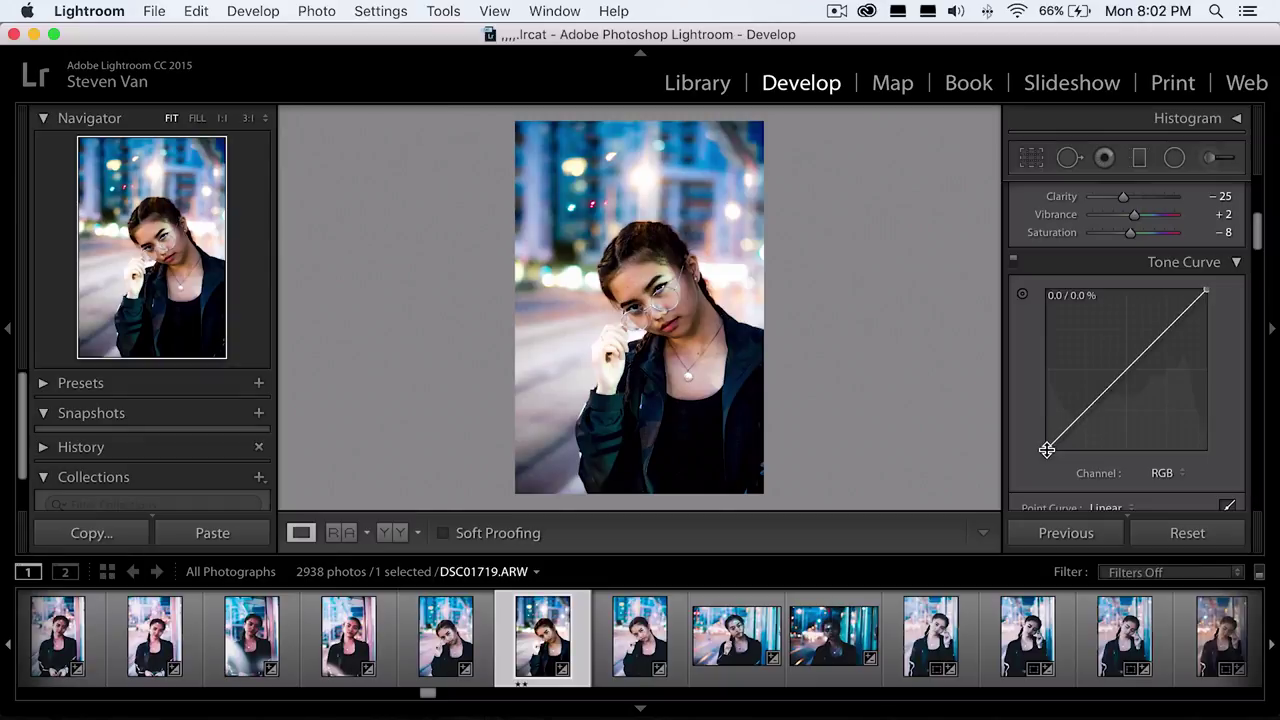
left_click_drag(1049, 453, 1047, 440)
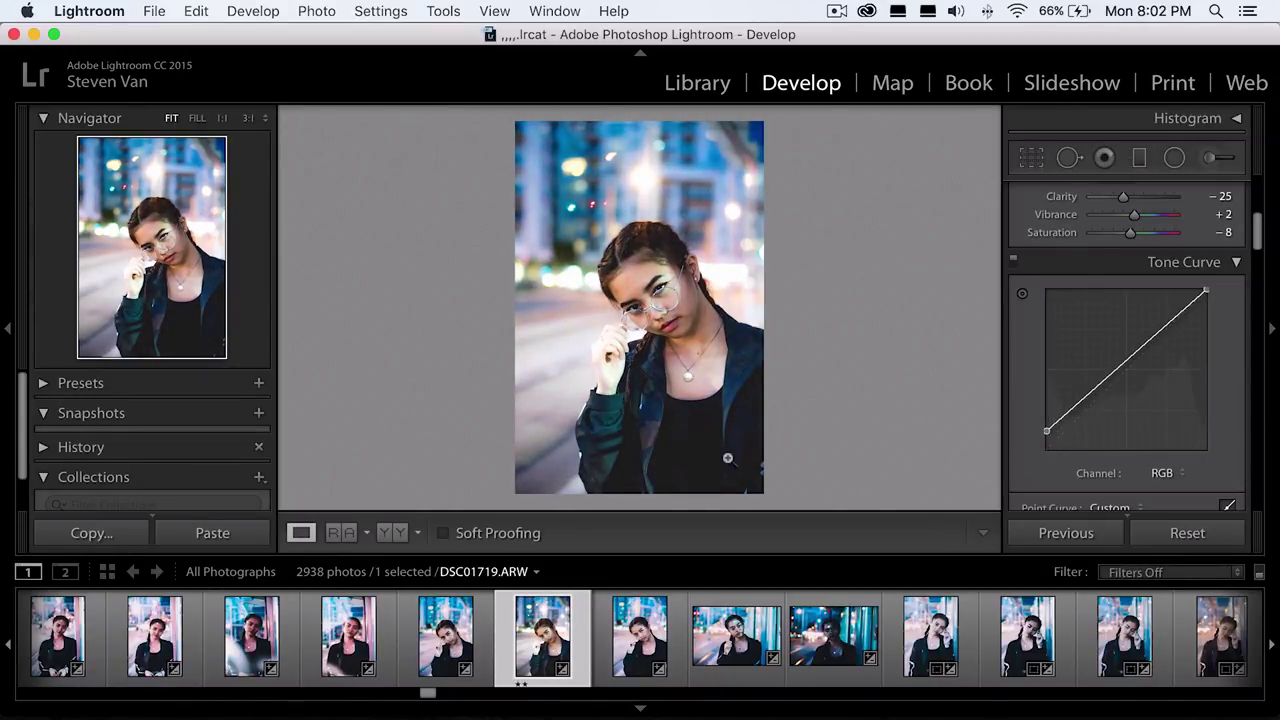
left_click_drag(1047, 431, 1049, 426)
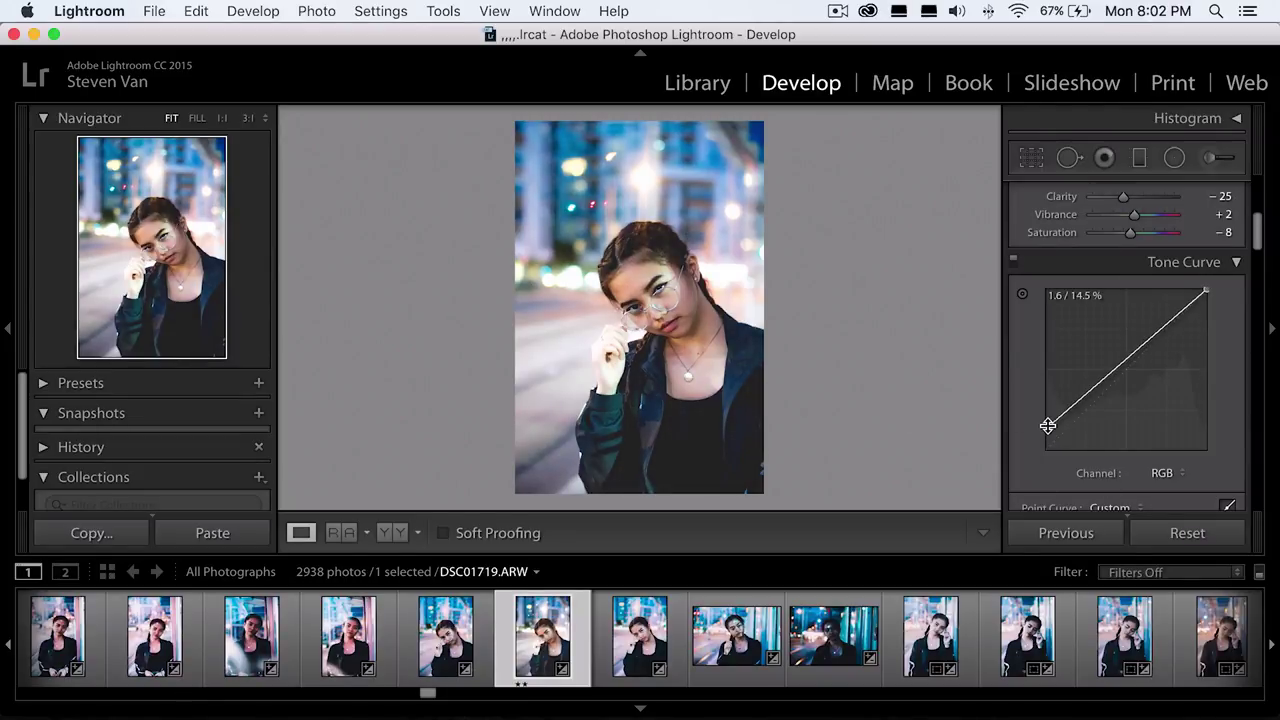
mouse_move(1047, 416)
left_mouse_down()
mouse_move(1033, 299)
mouse_move(1031, 431)
mouse_move(1063, 403)
mouse_move(1049, 423)
mouse_move(1070, 412)
left_mouse_up()
- Pull the tone curve's white point down and adjust the upper point to soften highlights
left_click(1128, 360)
mouse_move(1208, 292)
left_mouse_down()
mouse_move(1209, 316)
mouse_move(1212, 279)
mouse_move(1210, 311)
left_mouse_up()
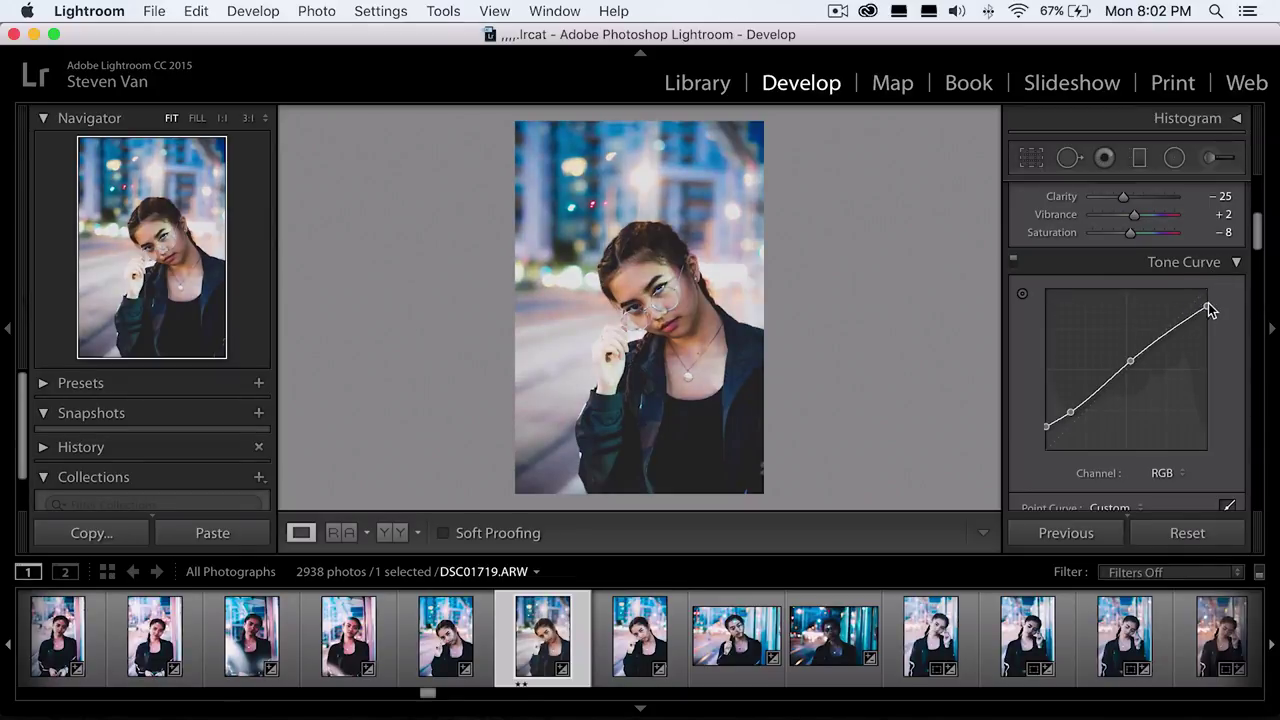
left_click(745, 268)
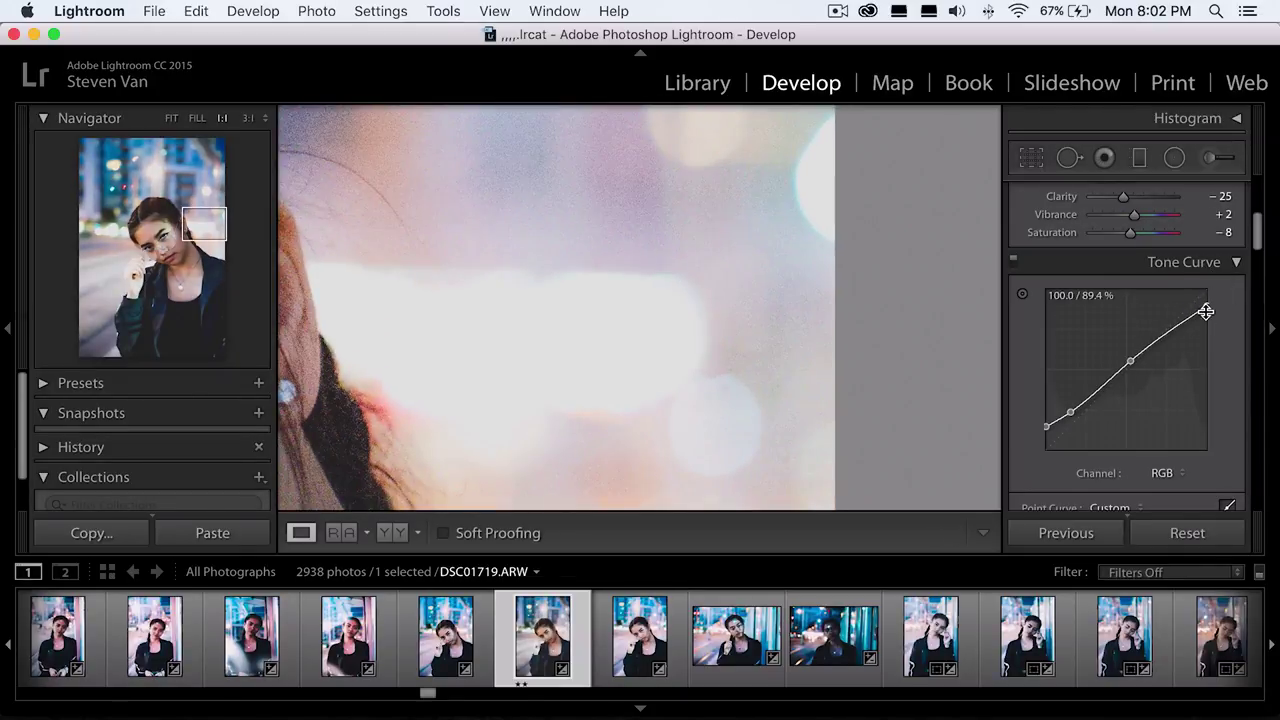
mouse_move(1208, 309)
left_mouse_down()
mouse_move(1203, 274)
mouse_move(1212, 316)
left_mouse_up()
key("z")
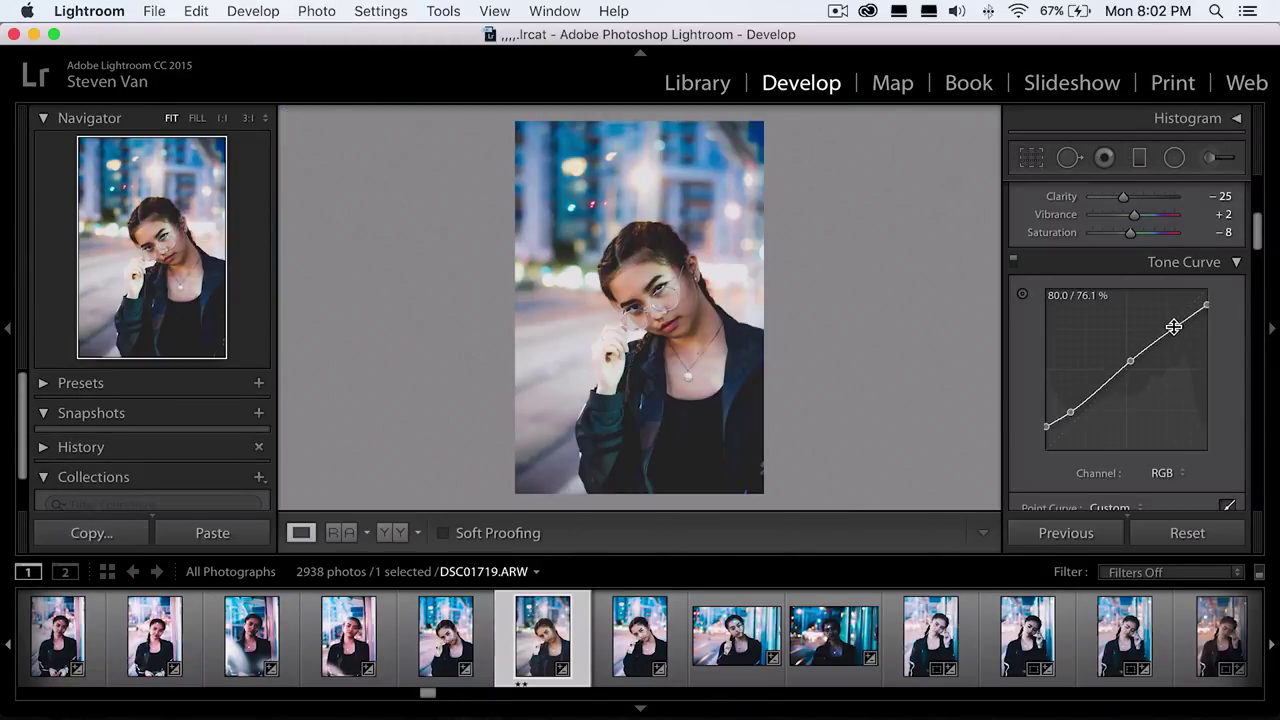
left_click_drag(1177, 333, 1122, 367)
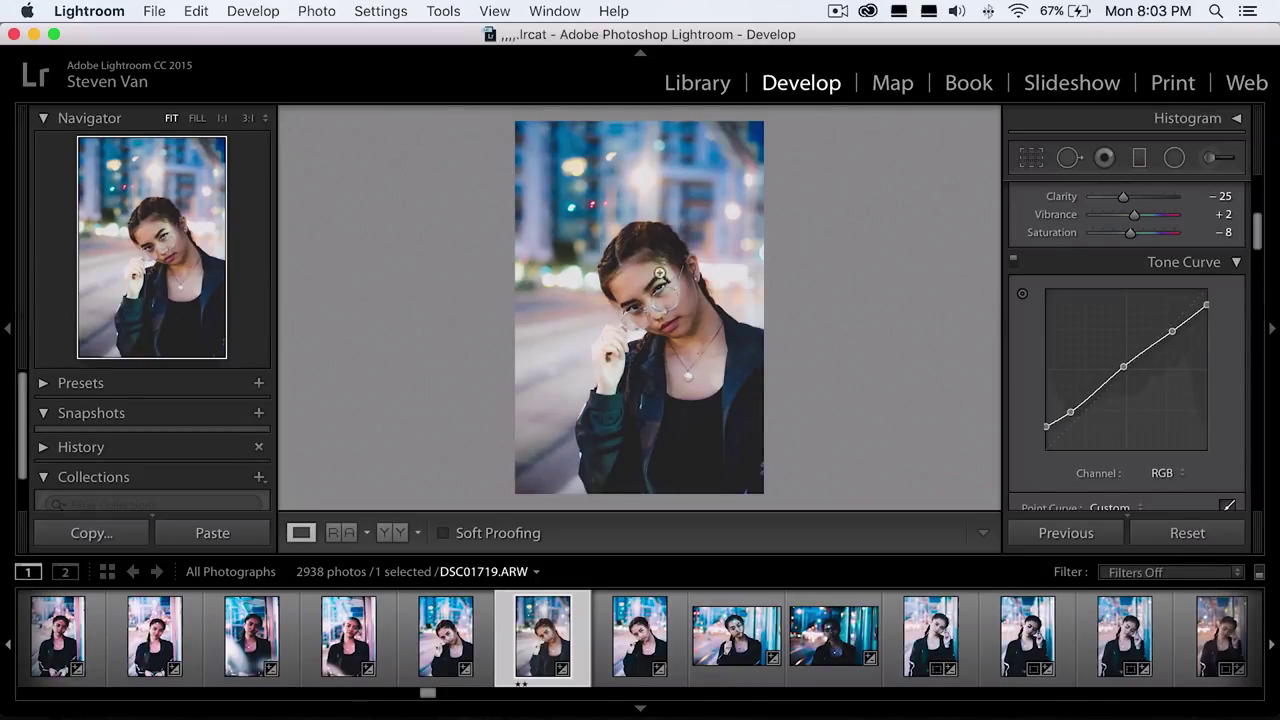
left_click_drag(745, 258, 734, 323)
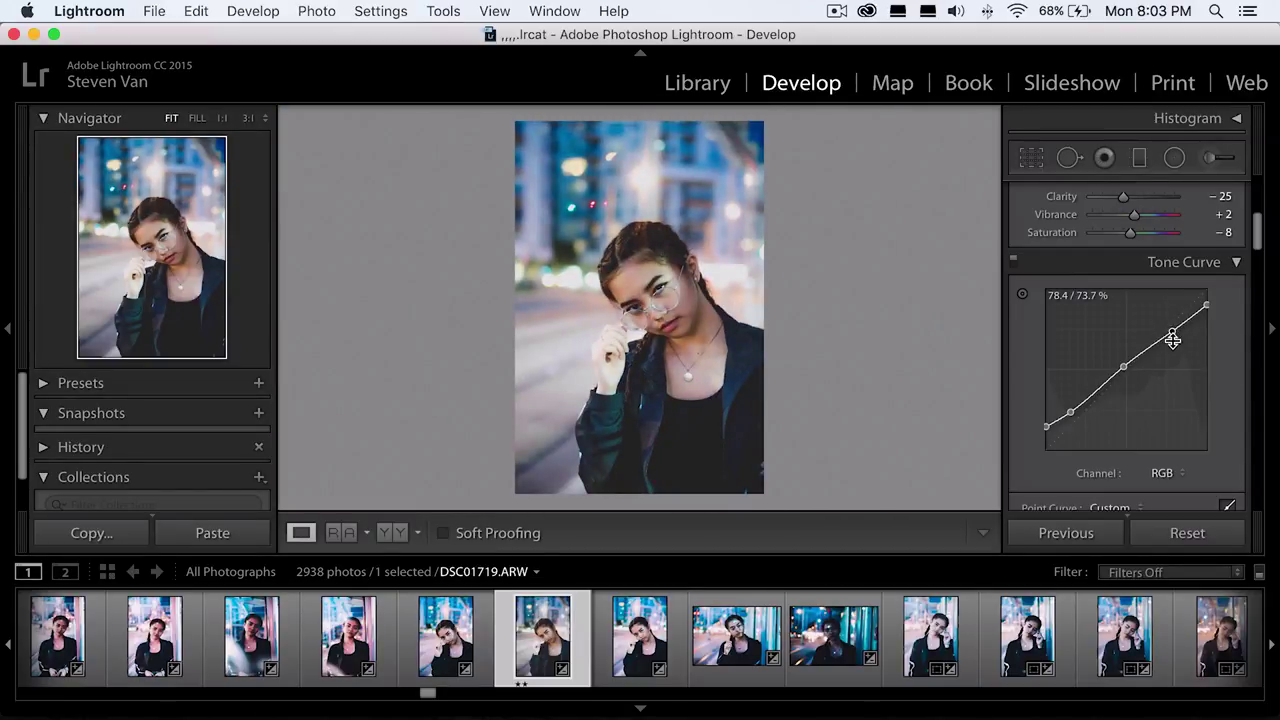
scroll(1023, 402, "down", 5)
left_click(1029, 340)
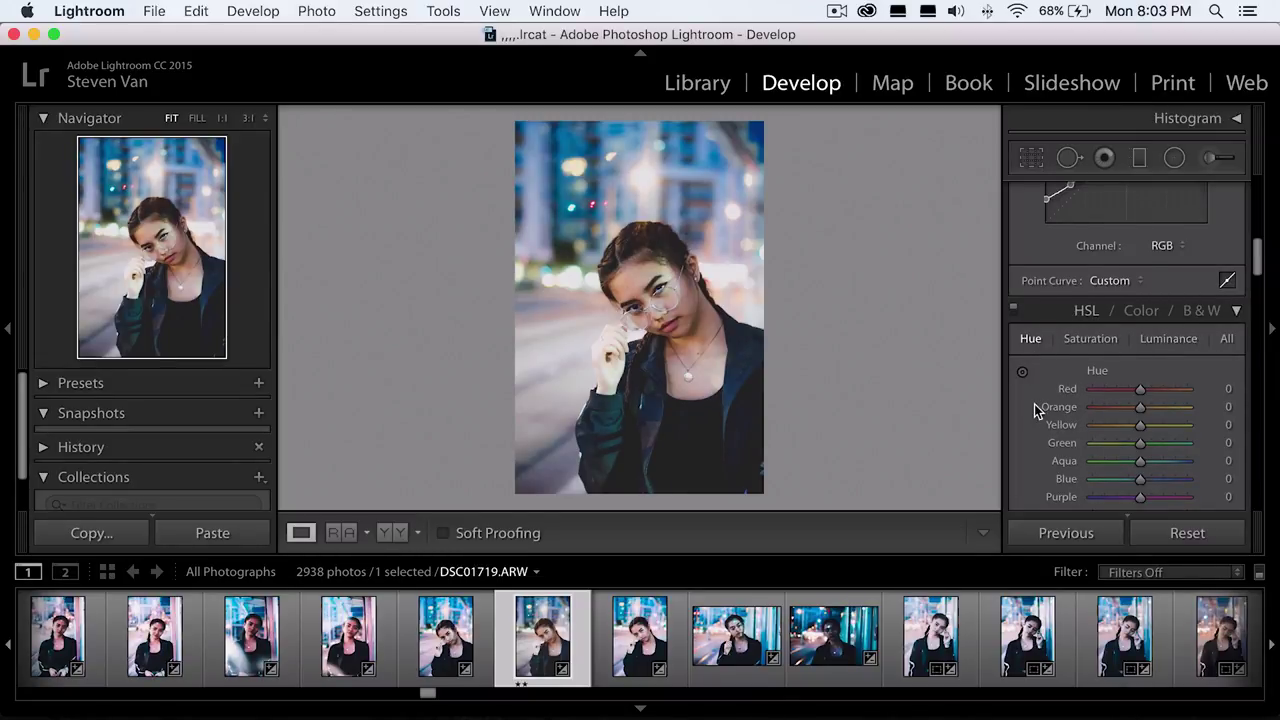
- Set the Red hue to −100 and Orange to −11, checking skin tones close up
scroll(1034, 404, "down", 2)
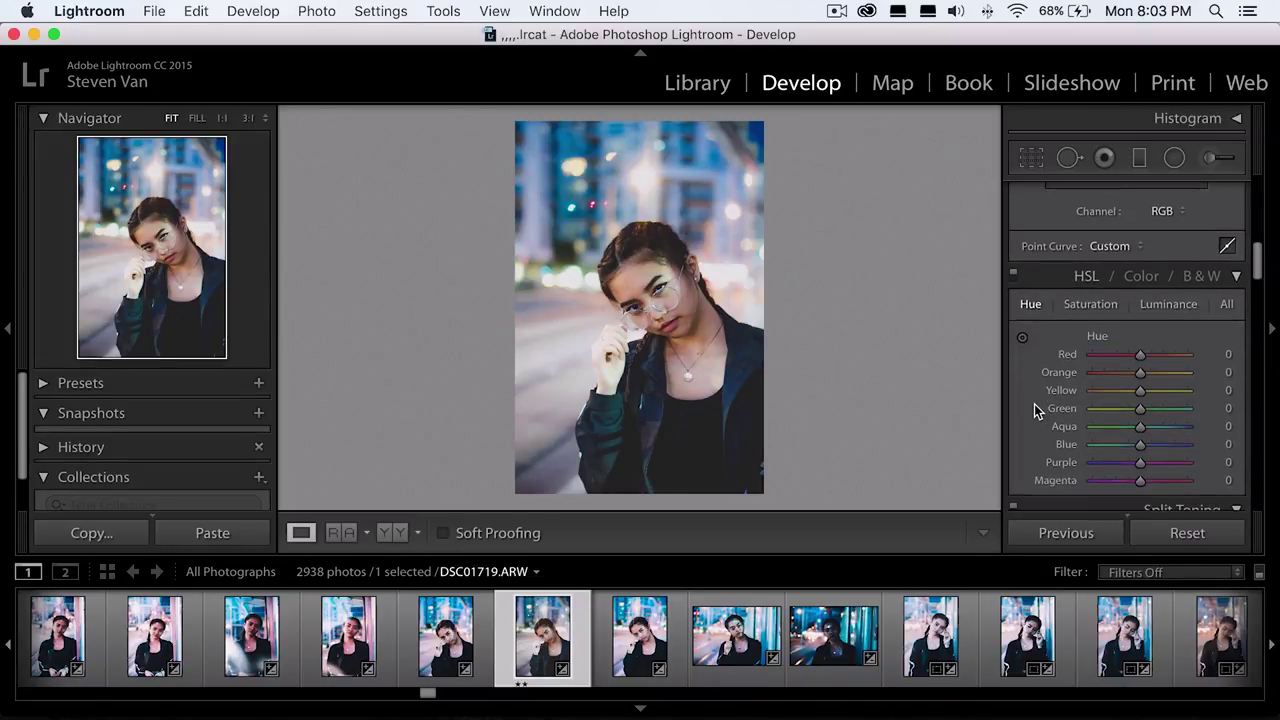
left_click(1102, 355)
left_click(674, 350)
key("z")
left_click_drag(1092, 354, 1133, 386)
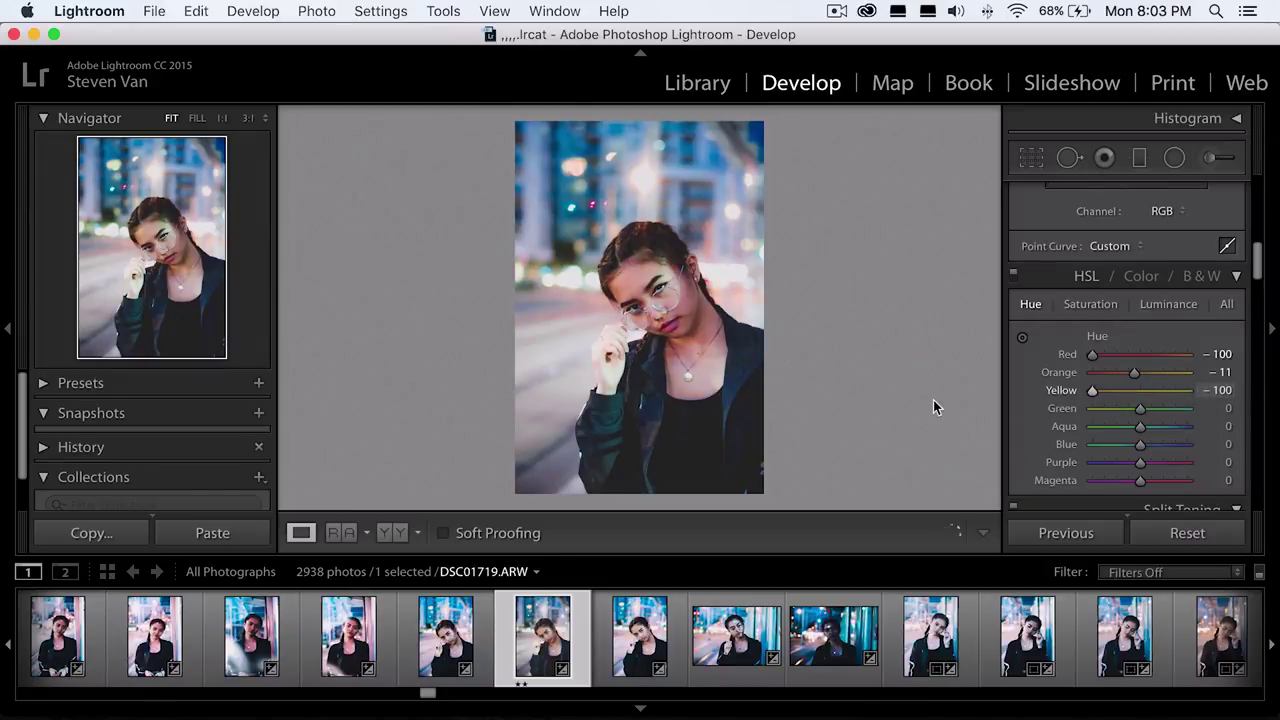
left_click(688, 271)
left_click(523, 271)
left_click(774, 380)
left_click(774, 380)
- Push the Yellow and Green hues to +100
left_click(1145, 390)
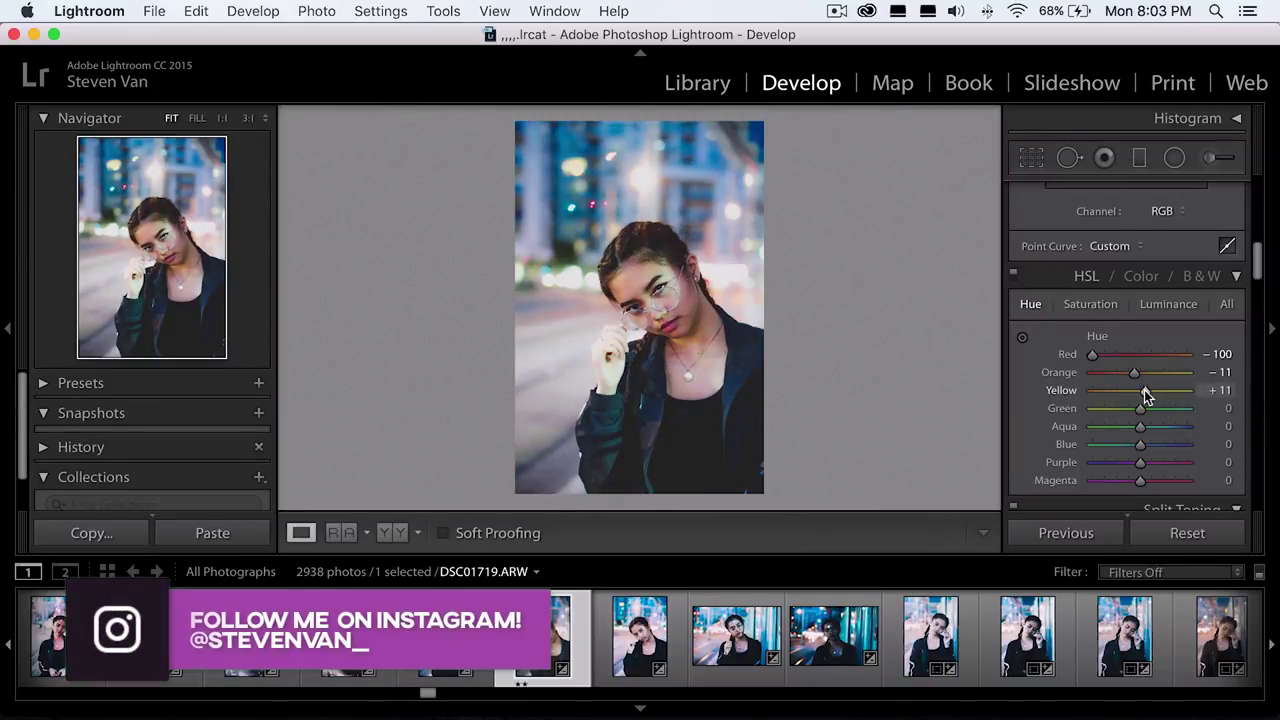
left_click(1187, 390)
left_click(1146, 408)
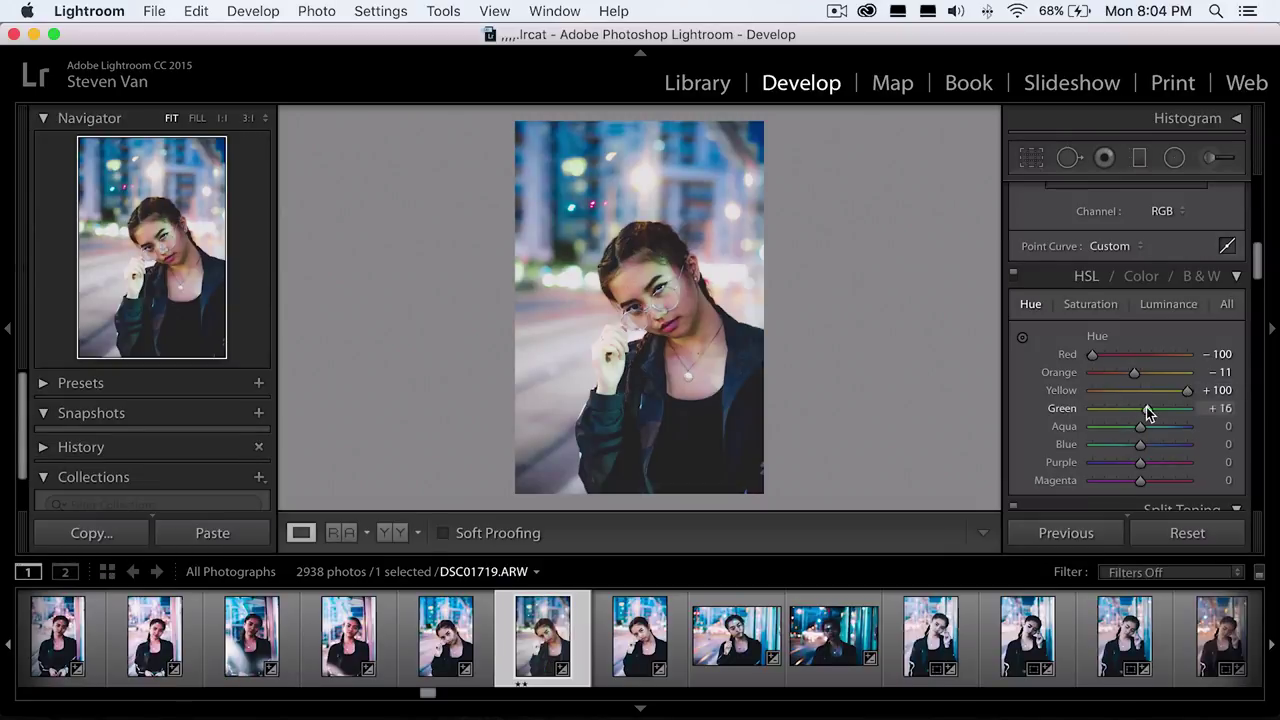
left_click(1187, 408)
left_click(582, 283)
left_click(1119, 408)
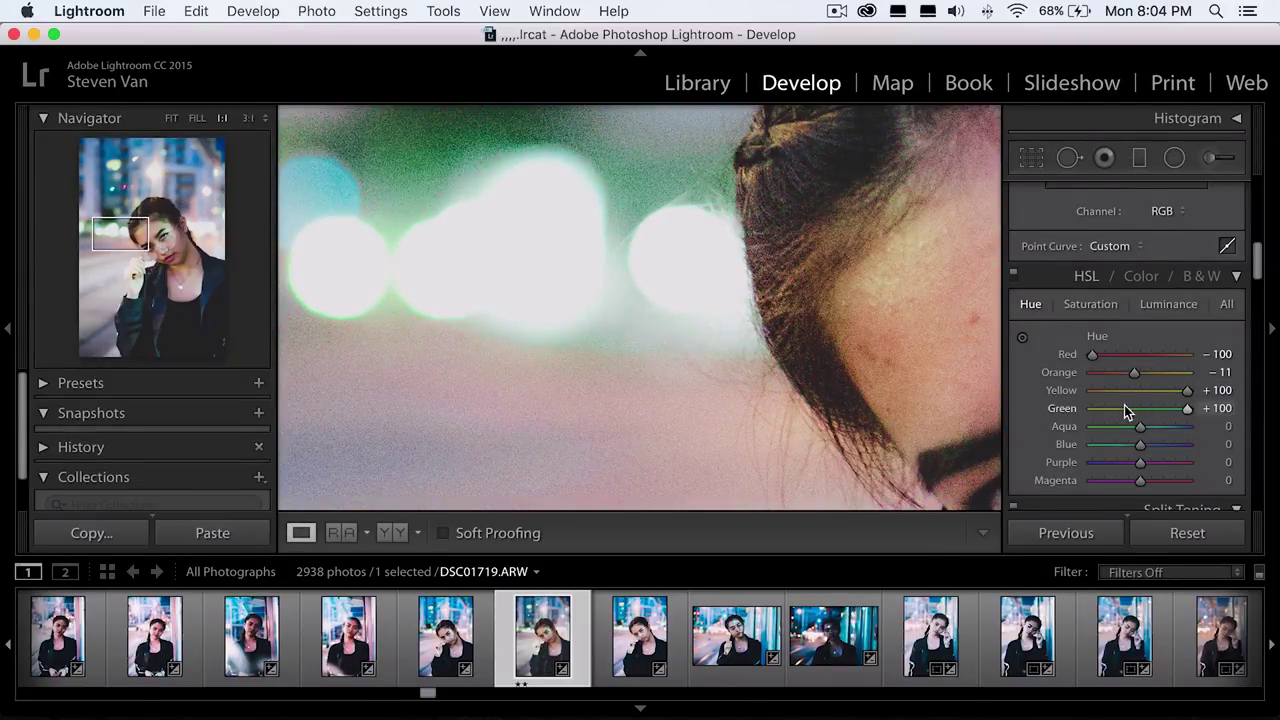
key("super+z")
left_click(650, 308)
- Set the Aqua hue to −100, checking the jacket colour up close
left_click_drag(1140, 426, 1189, 428)
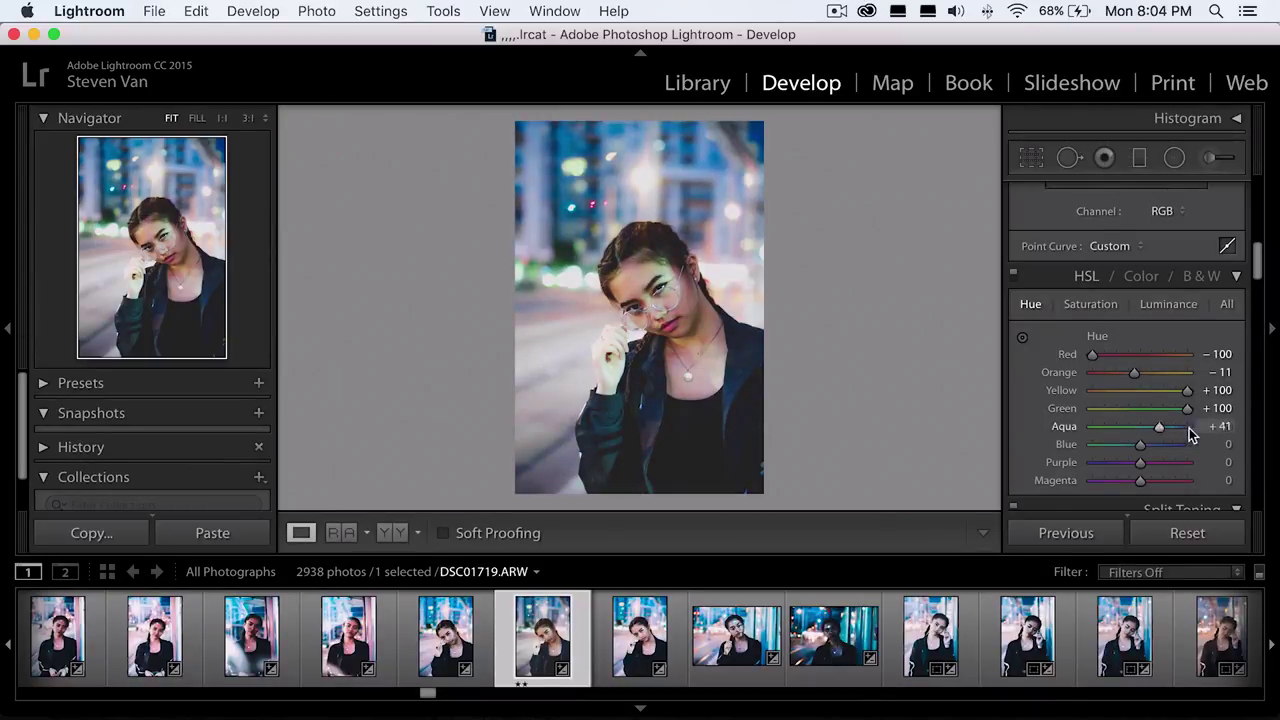
left_click_drag(1070, 438, 709, 464)
left_click(586, 441)
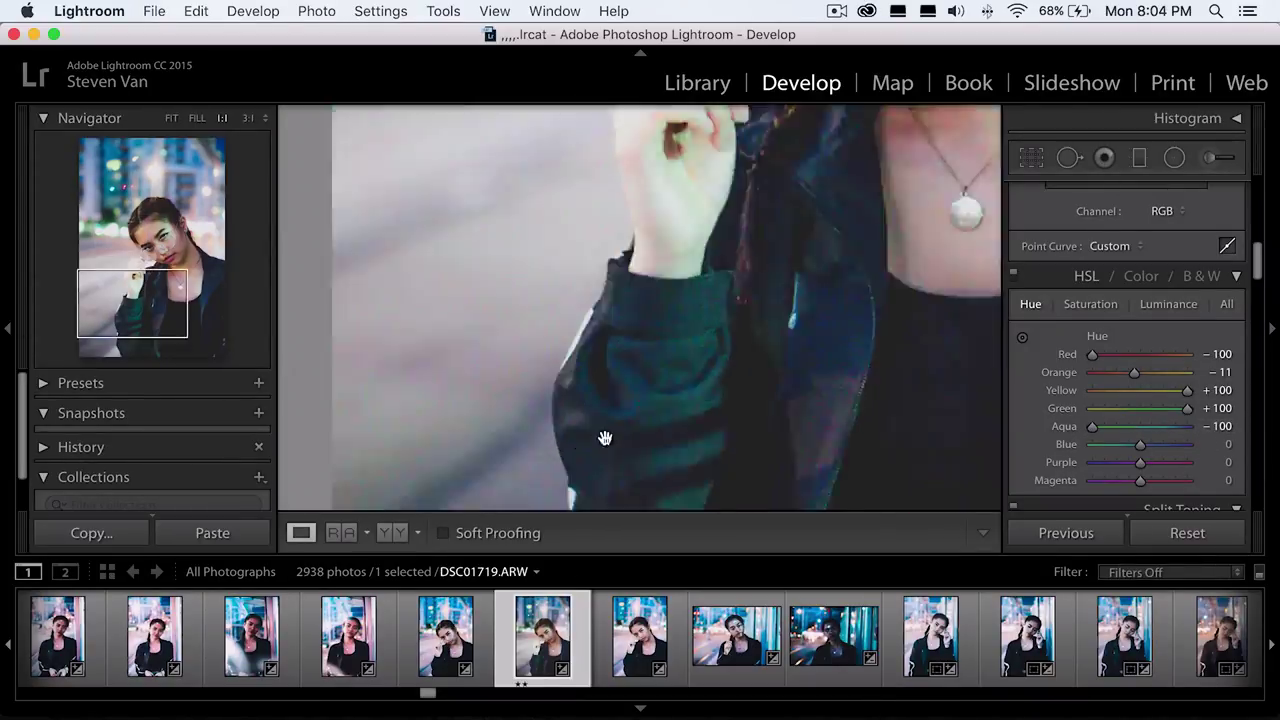
left_click_drag(606, 434, 722, 360)
left_click(722, 360)
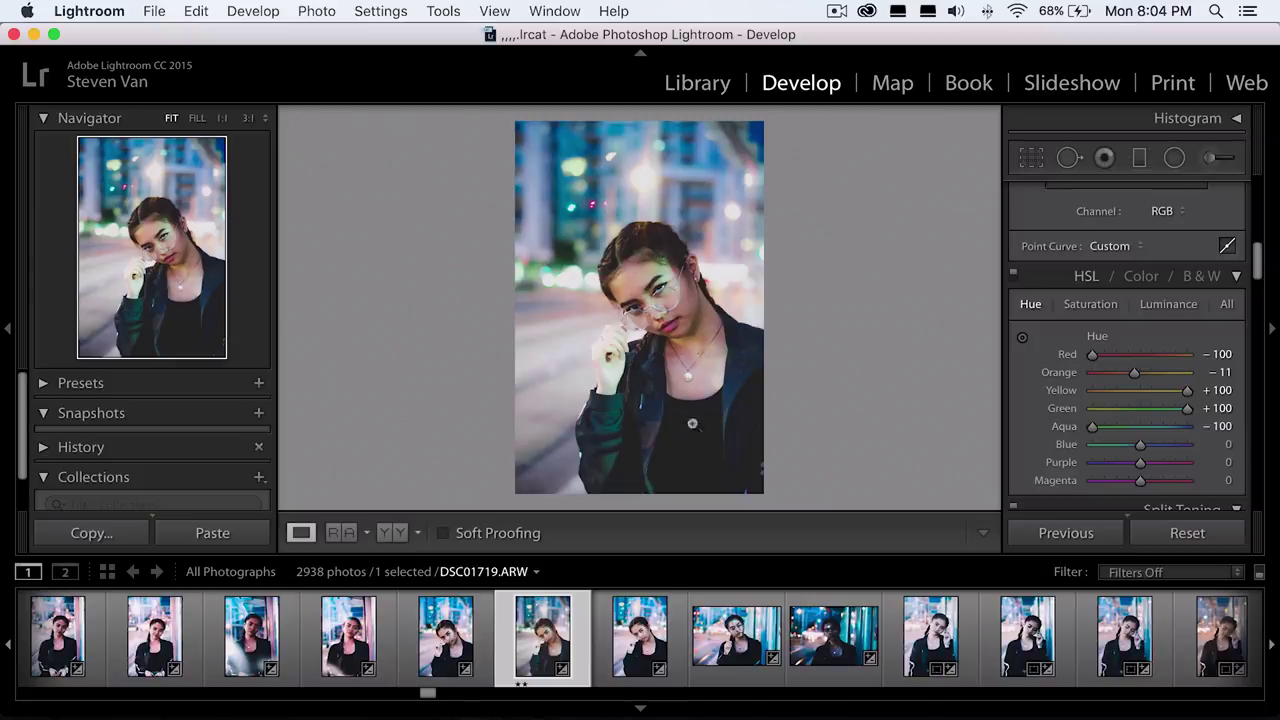
left_click(615, 432)
key("super+equal")
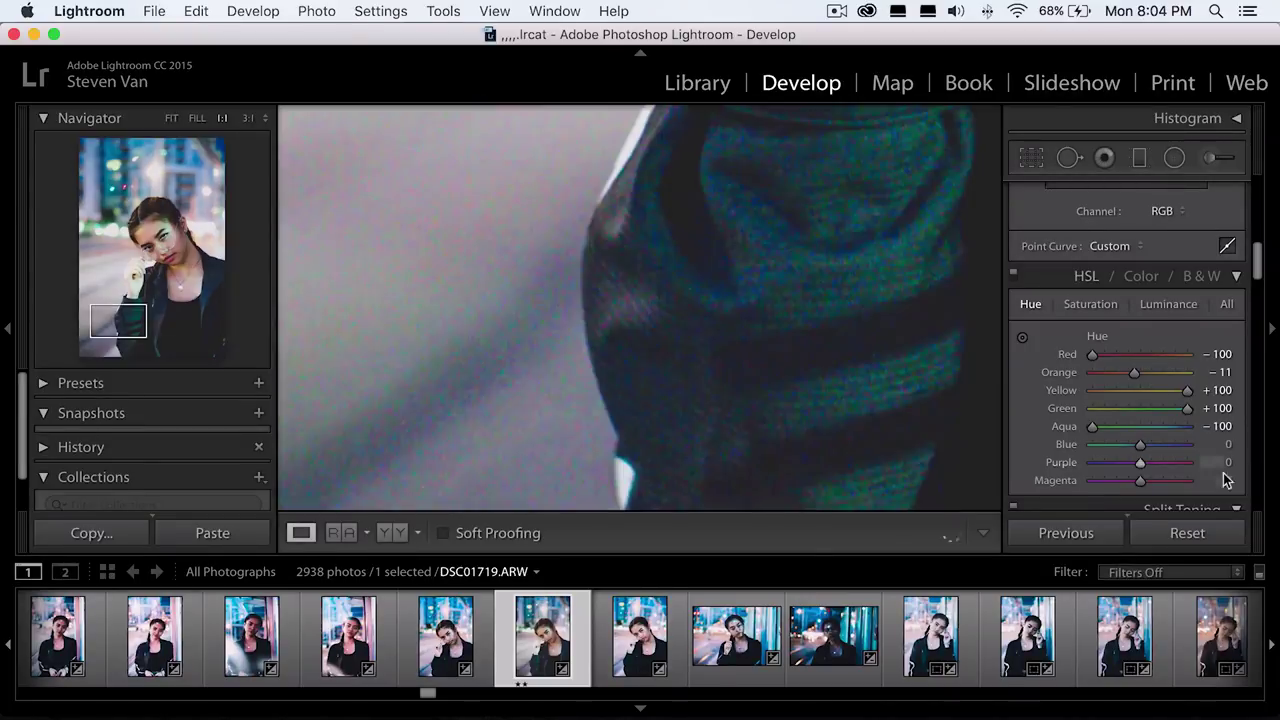
left_click_drag(1180, 426, 837, 337)
left_click(806, 376)
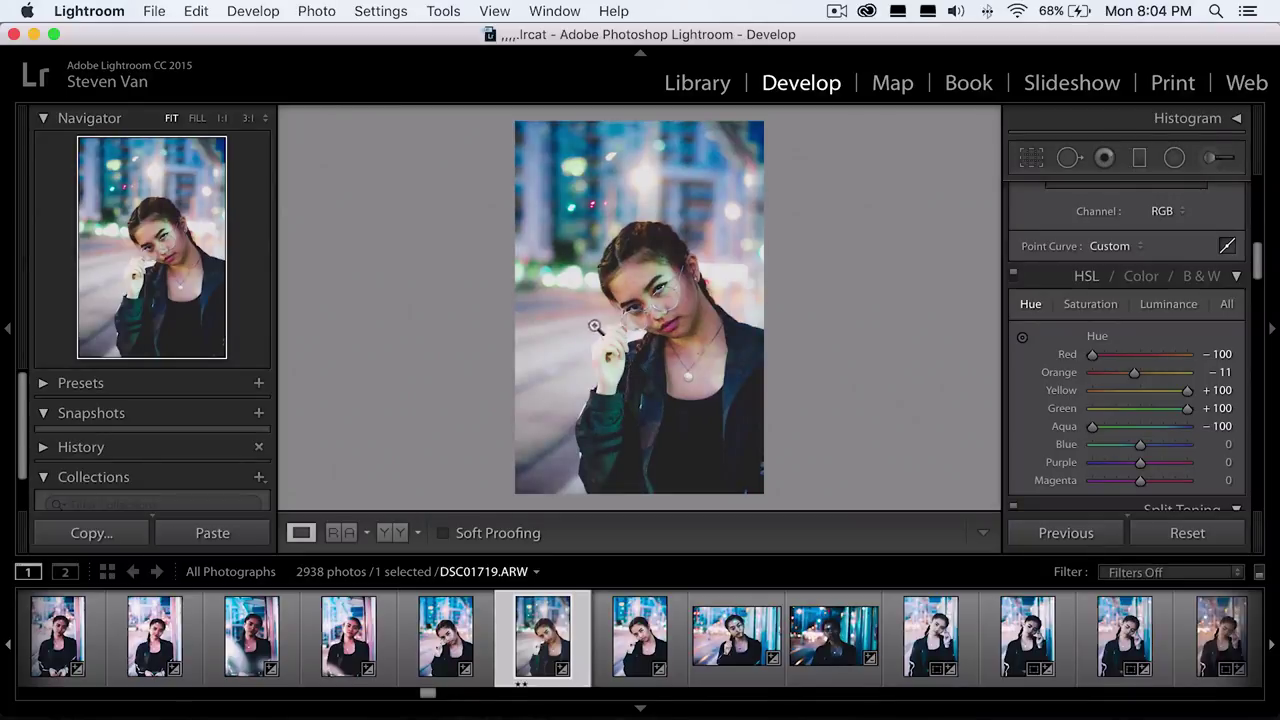
- Set the Blue hue to −28 to turn the background teal
left_click(1152, 445)
left_click_drag(1141, 449, 1118, 448)
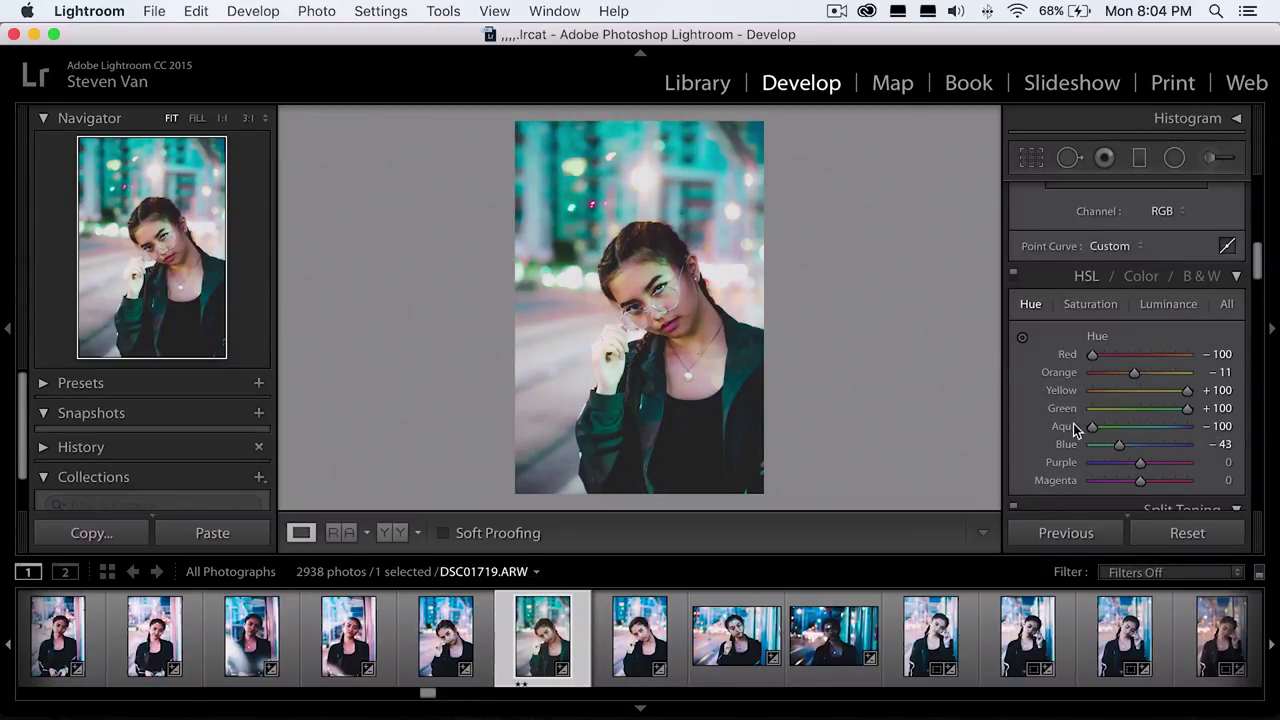
left_click_drag(1120, 449, 1163, 466)
- Set the Purple hue to −100 and the Magenta hue to 0
left_click(522, 490)
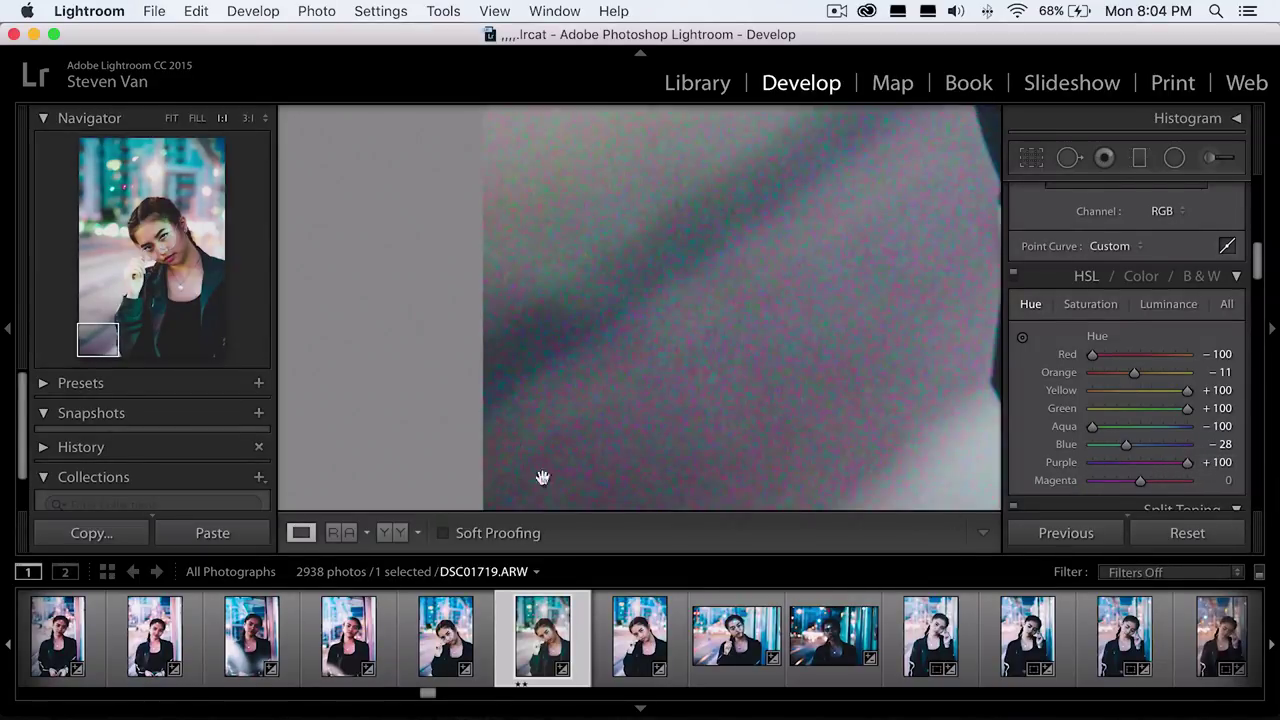
left_click_drag(1163, 464, 1190, 467)
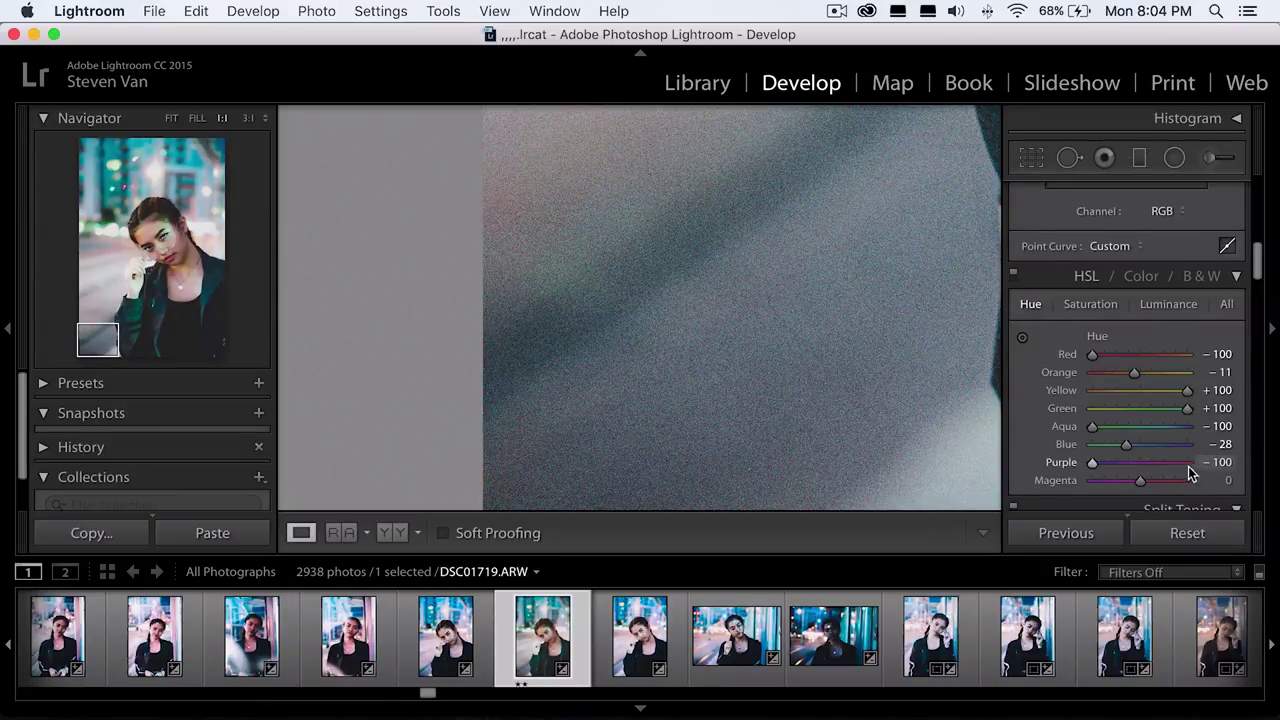
key("super+z")
key("super+z")
left_click(780, 344)
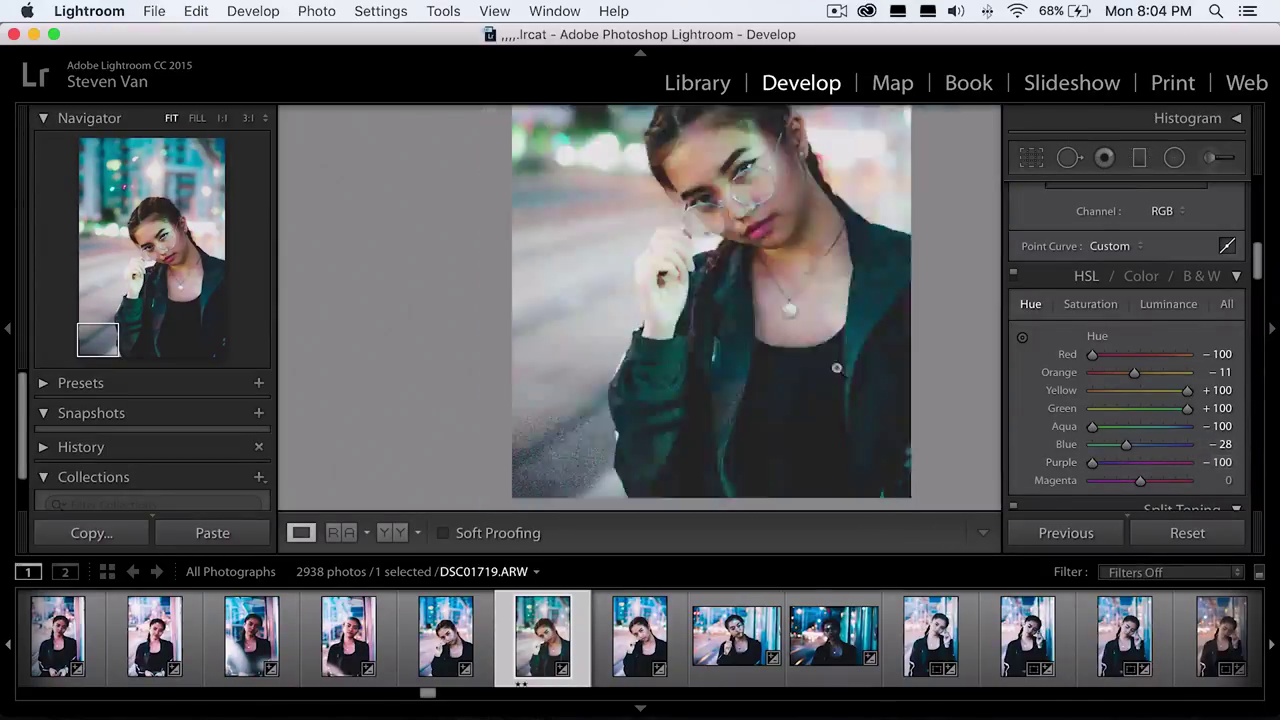
left_click_drag(1176, 490, 1150, 482)
left_click(1226, 480)
type("0")
key("Return")
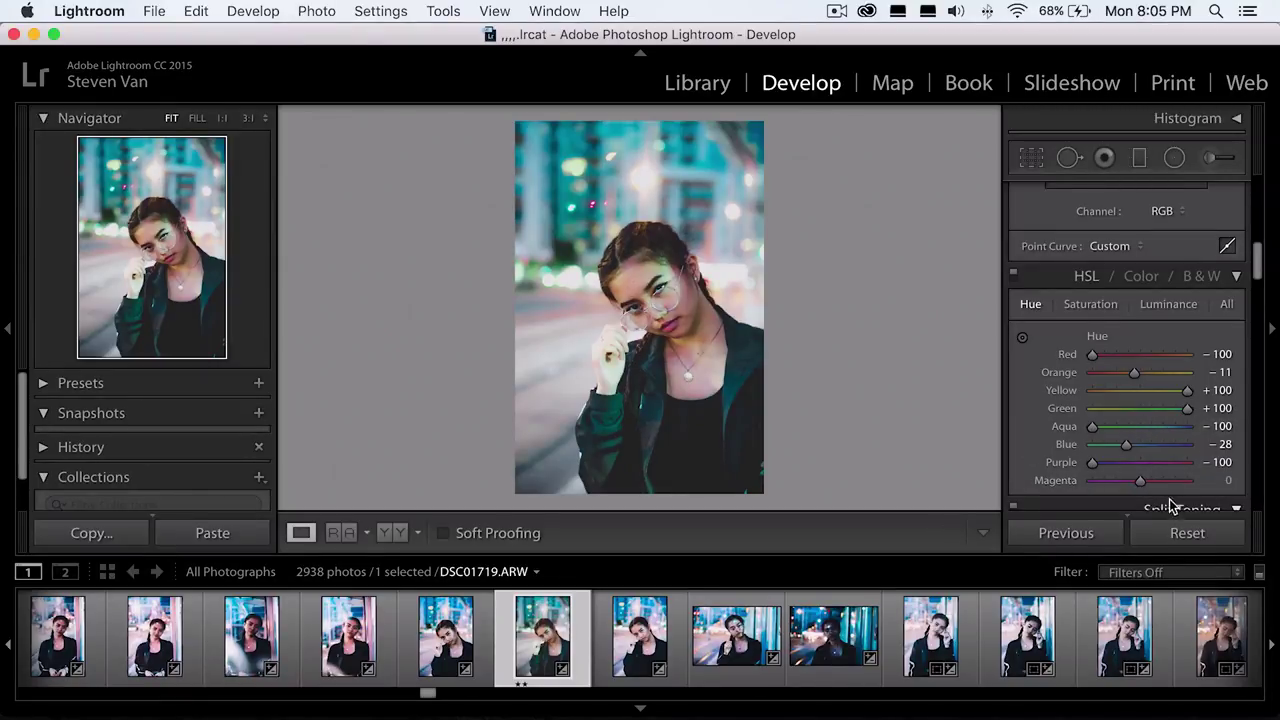
left_click(615, 296)
left_click(726, 371)
- In HSL Saturation, set Yellow, Green and Aqua to +100, Blue +46 and Red −32
left_click(1091, 304)
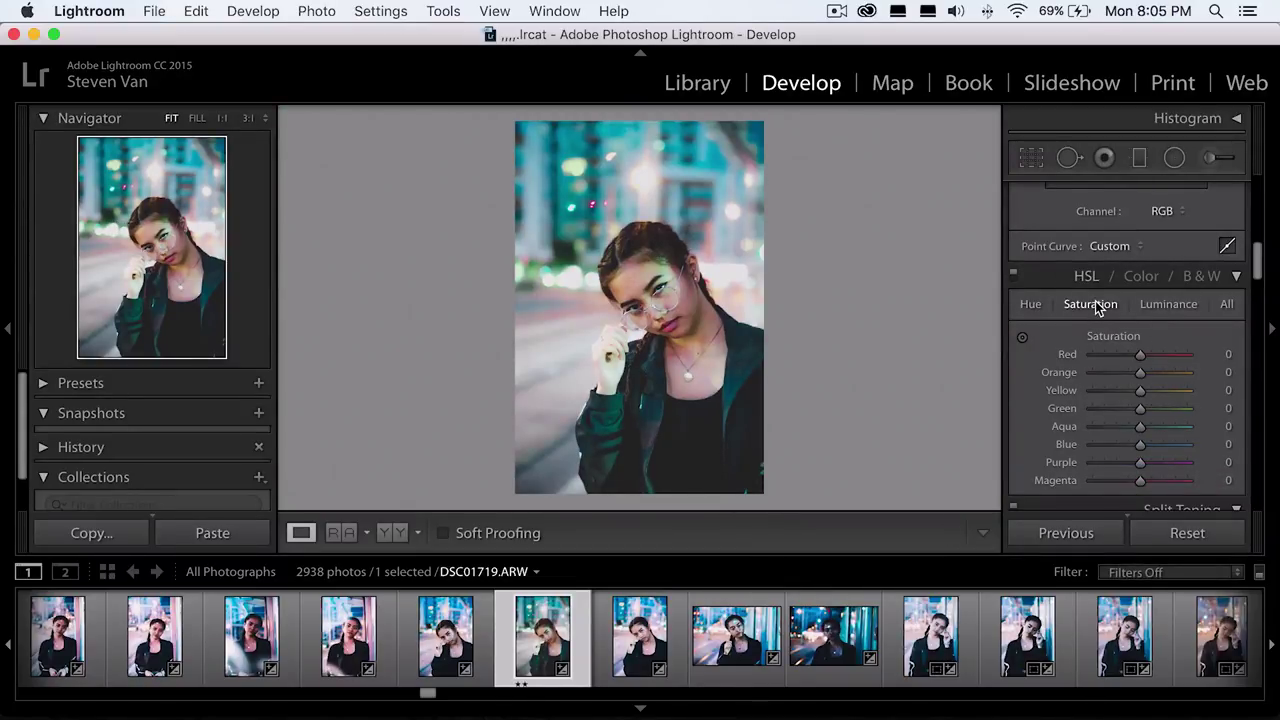
left_click(663, 297)
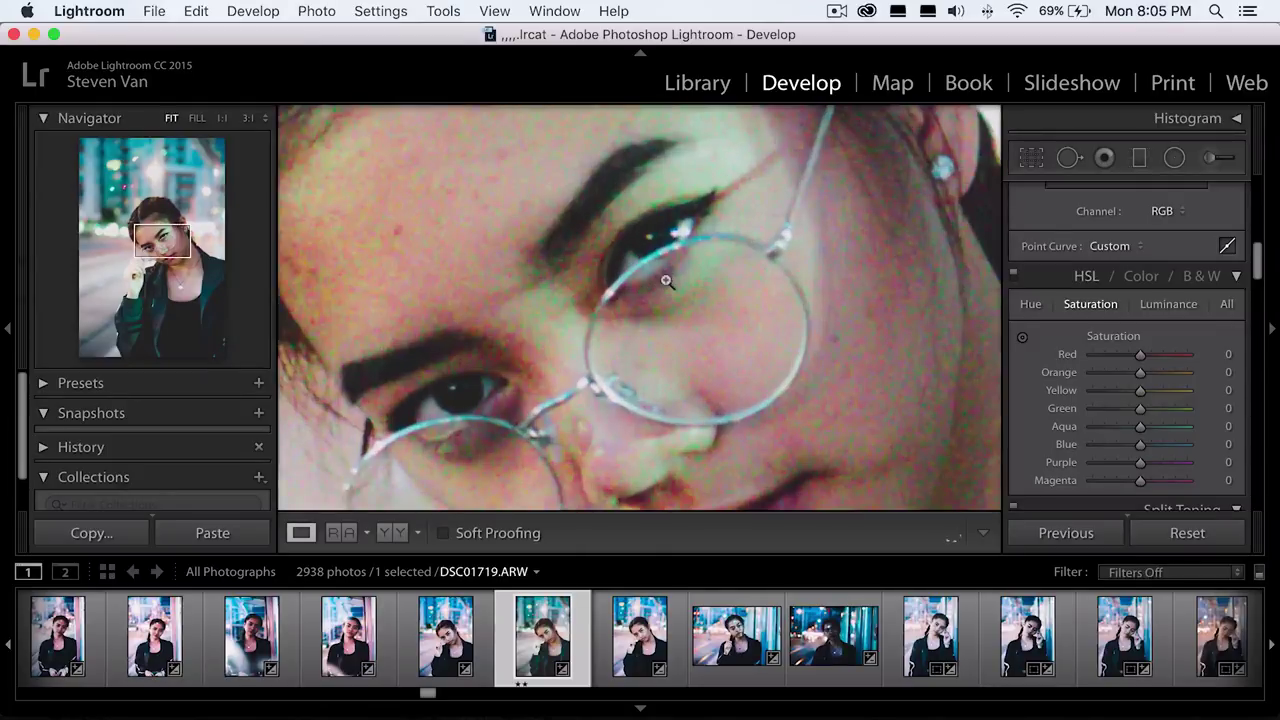
left_click(666, 281)
left_click_drag(1168, 409, 1161, 448)
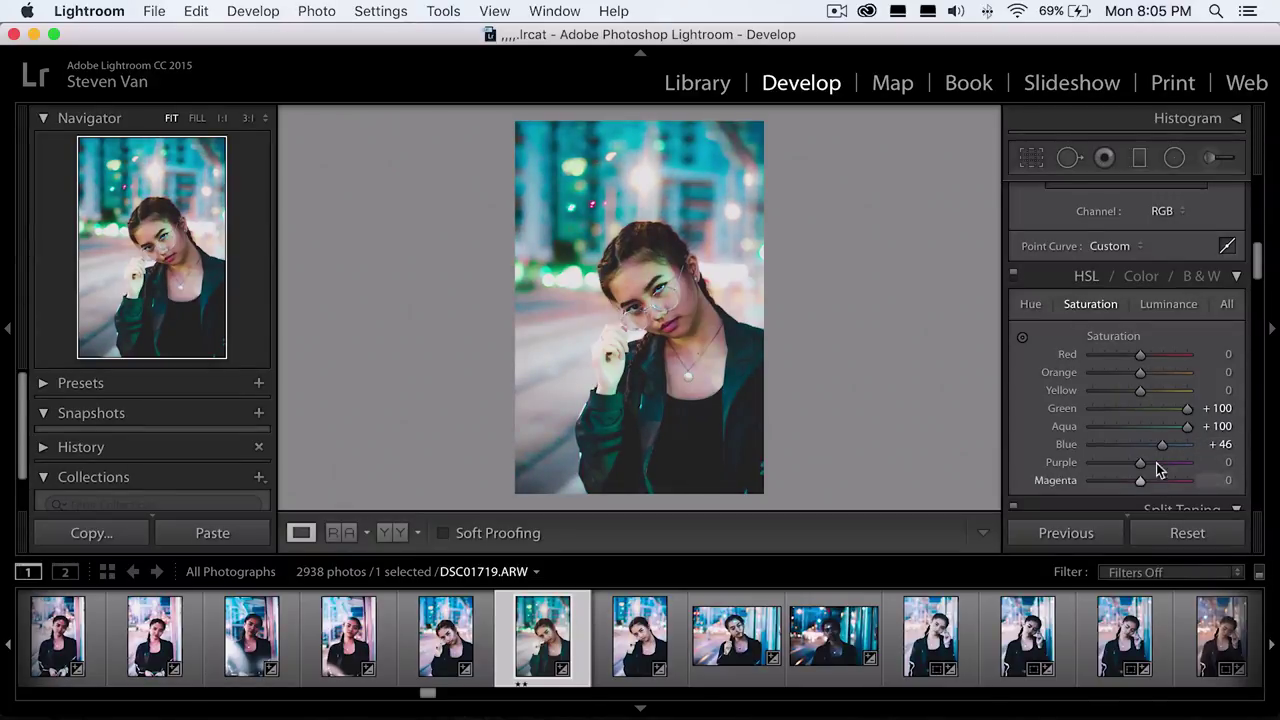
left_click(1156, 355)
left_click_drag(1165, 357, 1215, 391)
left_click(604, 335)
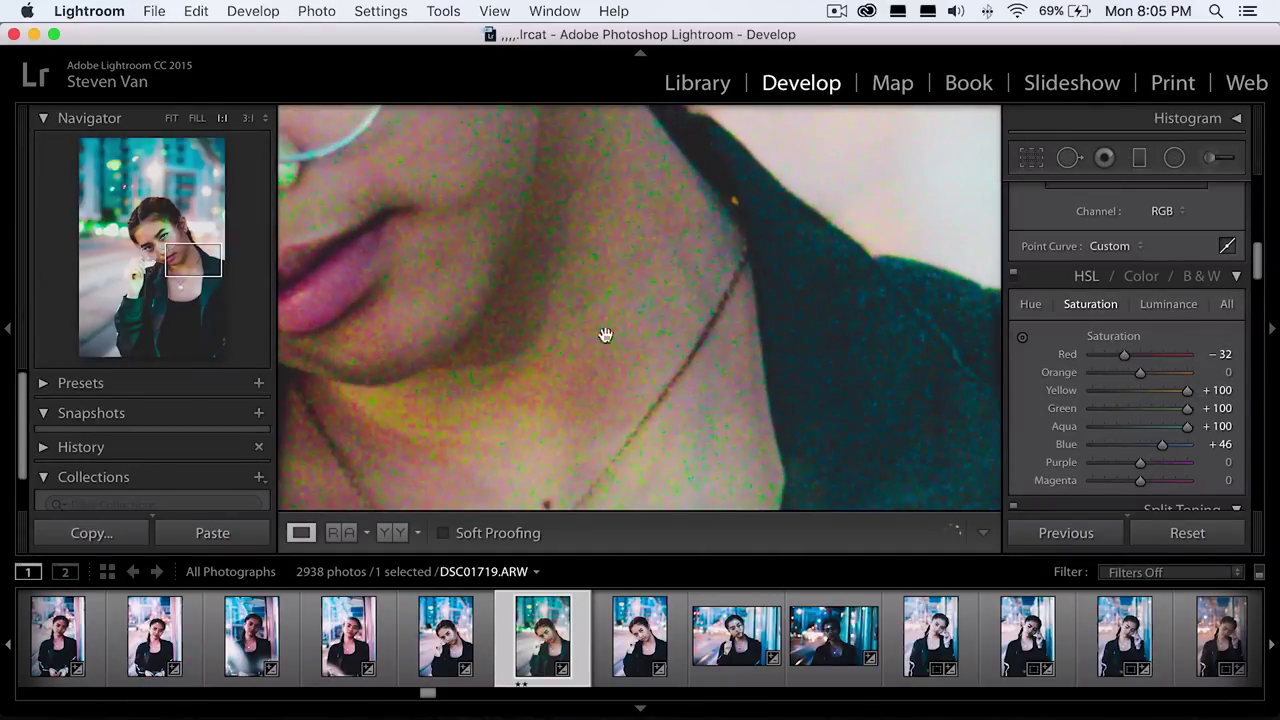
left_click(608, 378)
- Raise Red and Green luminance to +100 and drop Yellow luminance to +20
left_click(1170, 305)
left_click_drag(1140, 354, 1161, 356)
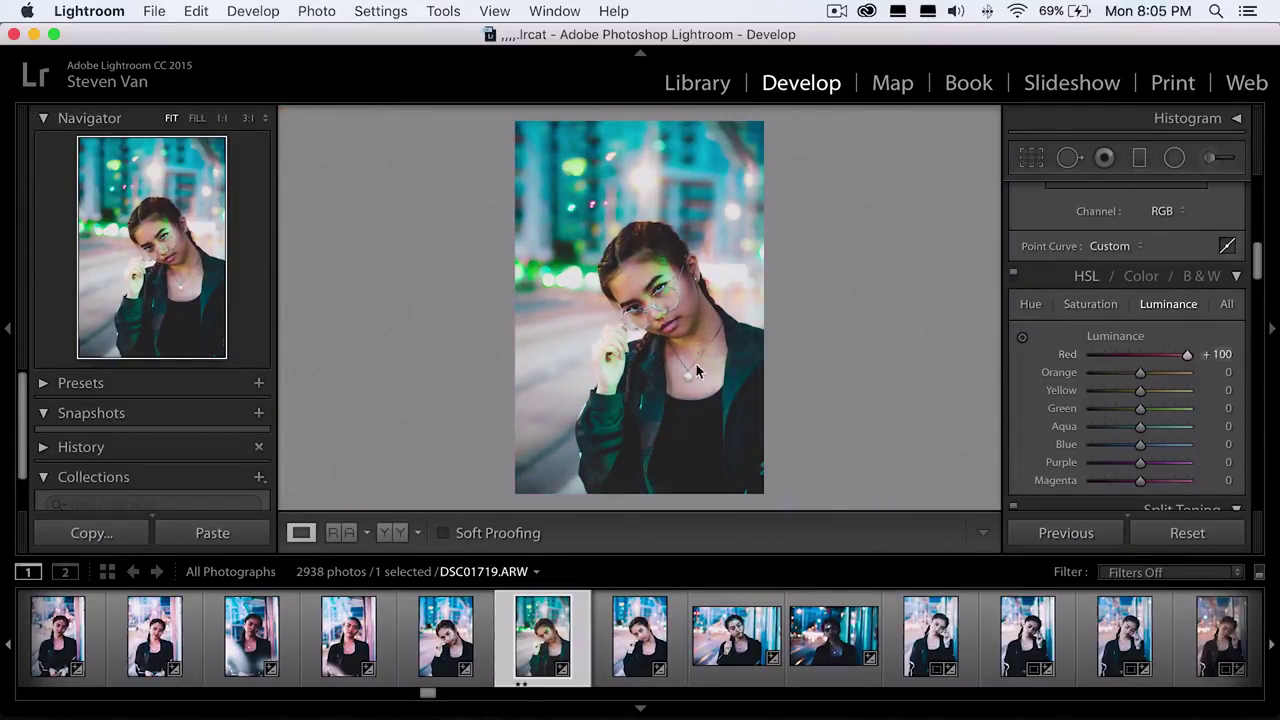
left_click_drag(669, 325, 735, 318)
left_click_drag(1140, 408, 1215, 410)
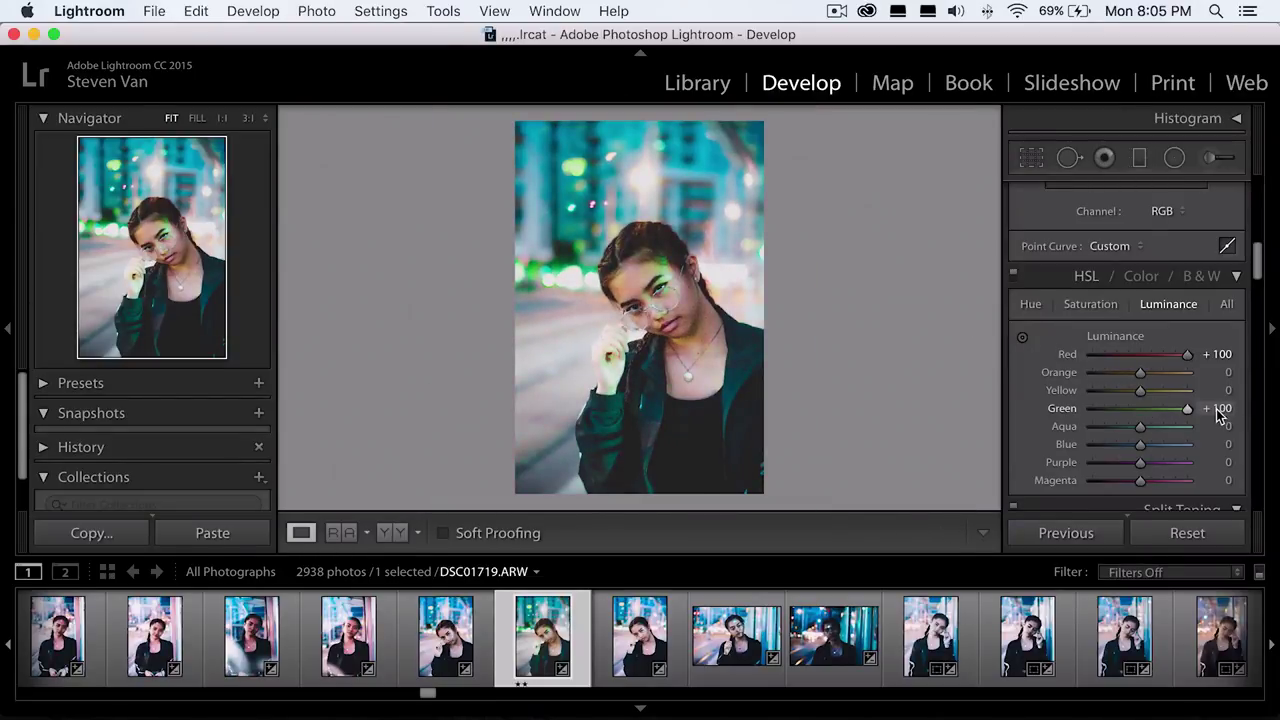
left_click_drag(1140, 390, 1237, 392)
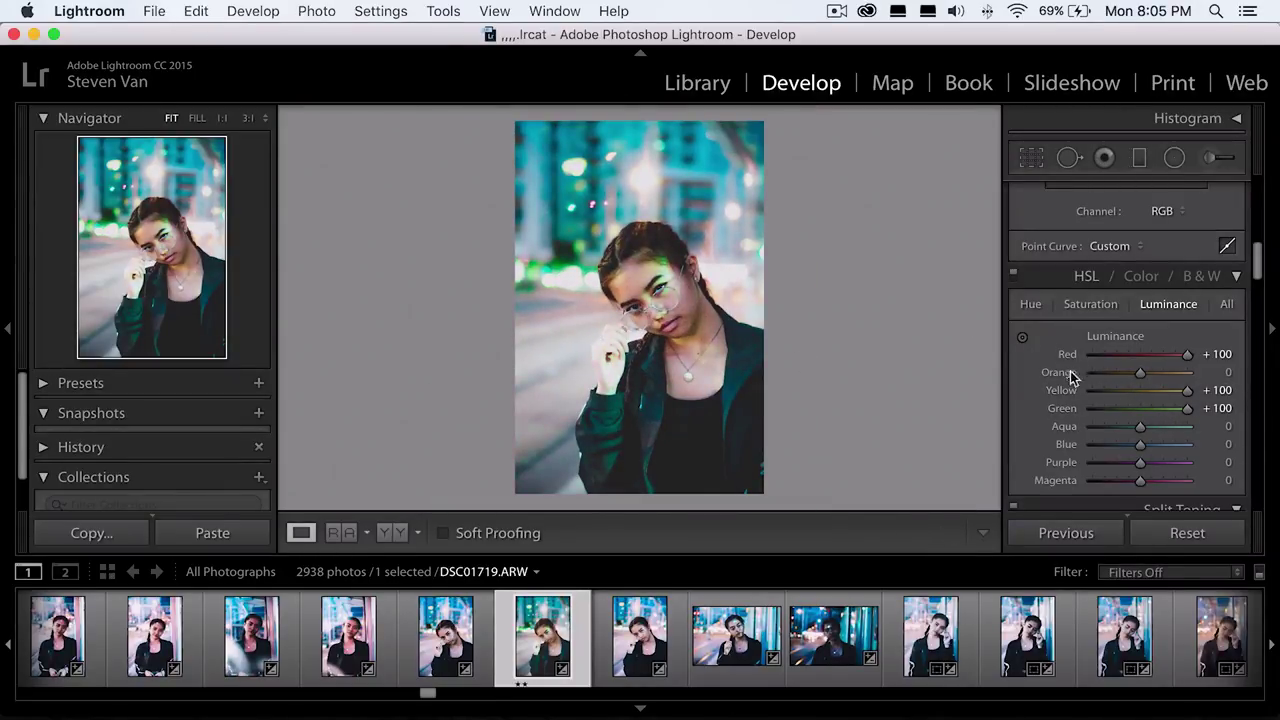
mouse_move(1125, 389)
left_mouse_down()
mouse_move(1086, 392)
mouse_move(1186, 400)
mouse_move(1149, 390)
left_mouse_up()
left_click_drag(610, 366, 574, 335)
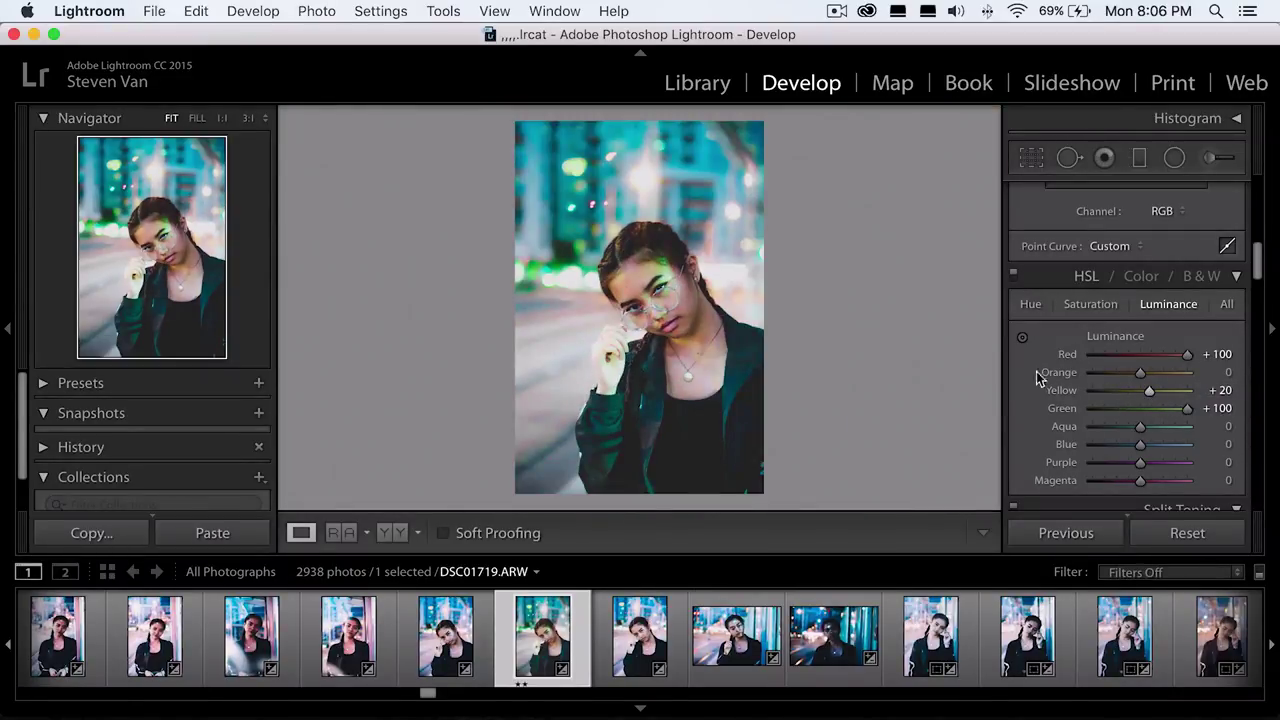
- Brighten Aqua, Purple and Magenta luminance to +100 and set Blue to +52
left_click_drag(1140, 426, 894, 430)
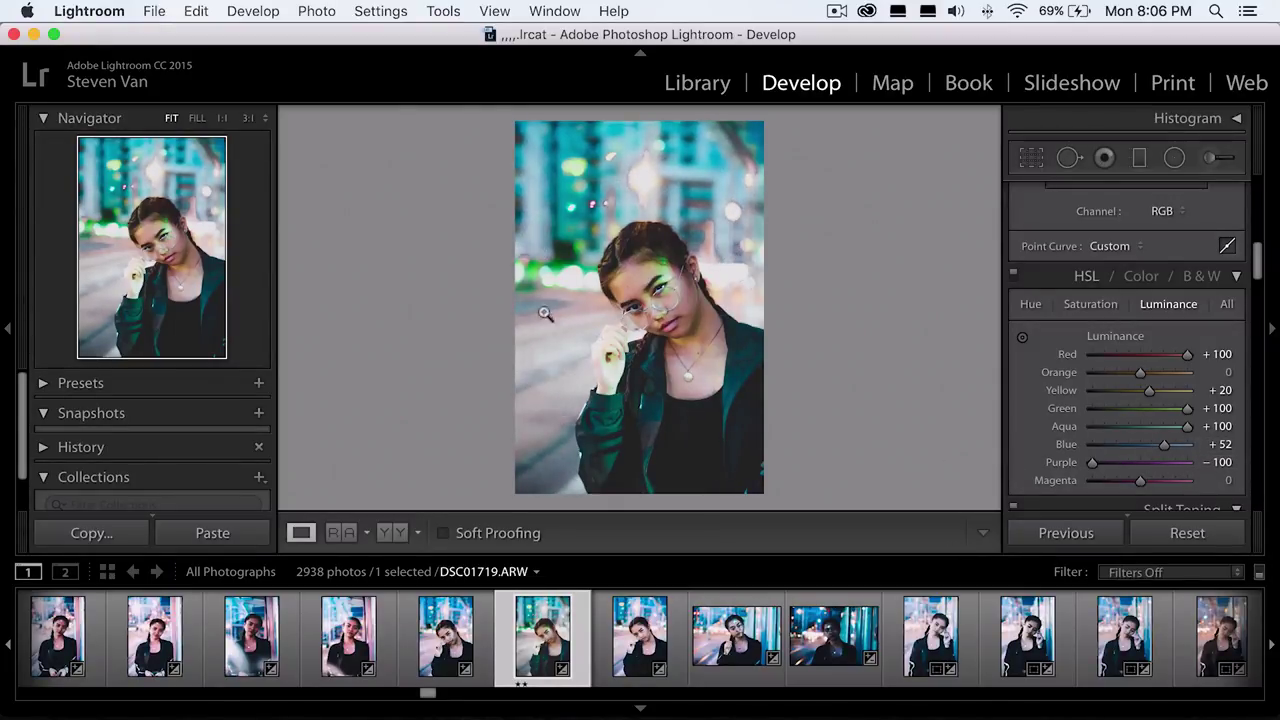
mouse_move(634, 179)
left_mouse_down()
mouse_move(680, 206)
mouse_move(643, 191)
mouse_move(644, 161)
left_mouse_up()
left_click_drag(1092, 462, 1189, 463)
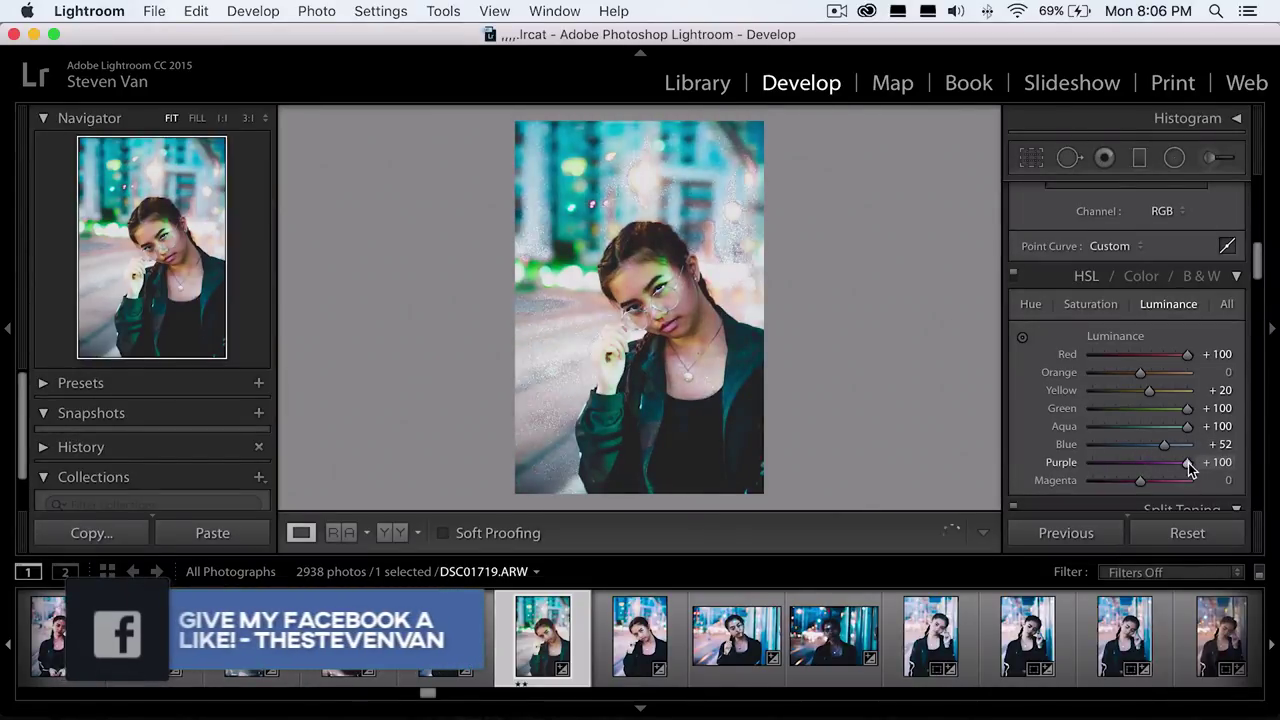
left_click_drag(1139, 480, 1197, 485)
scroll(1087, 430, "up", 5)
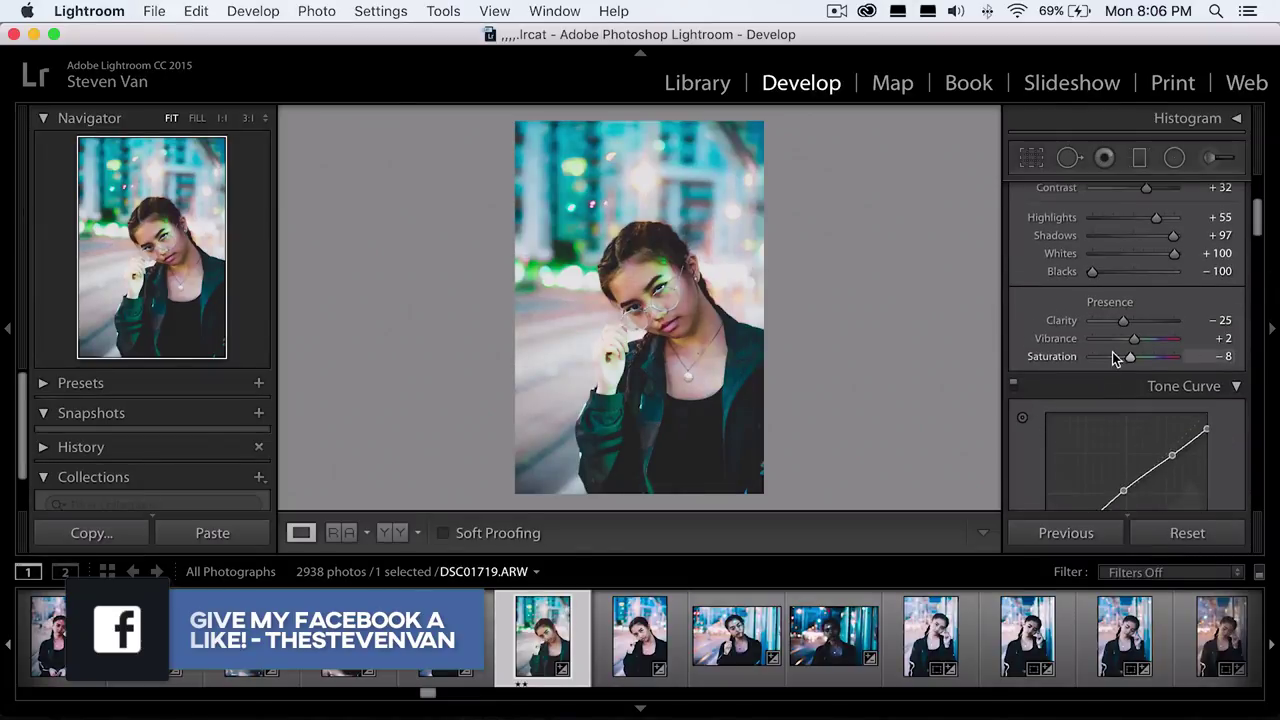
- In Presence, set Vibrance to +69 and Saturation to −17
mouse_move(1122, 342)
left_mouse_down()
mouse_move(1151, 342)
mouse_move(1120, 352)
left_mouse_up()
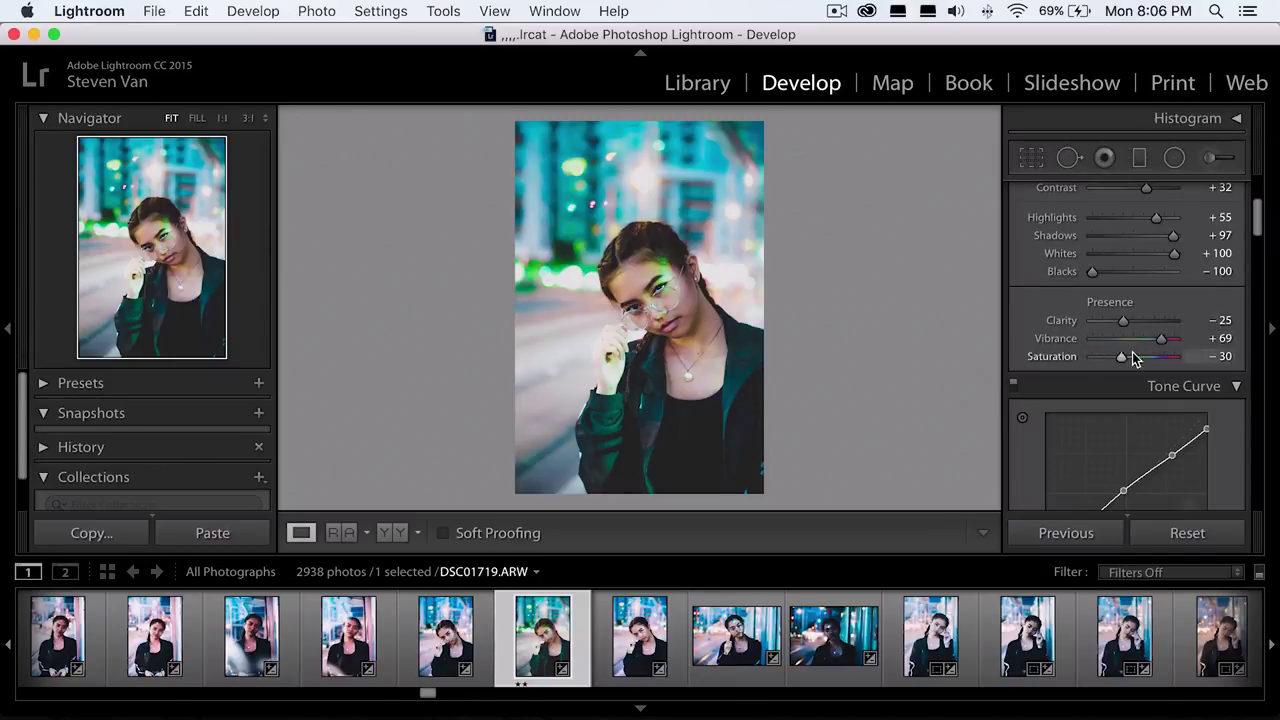
mouse_move(1125, 356)
left_mouse_down()
mouse_move(1113, 358)
mouse_move(1163, 362)
mouse_move(1133, 363)
left_mouse_up()
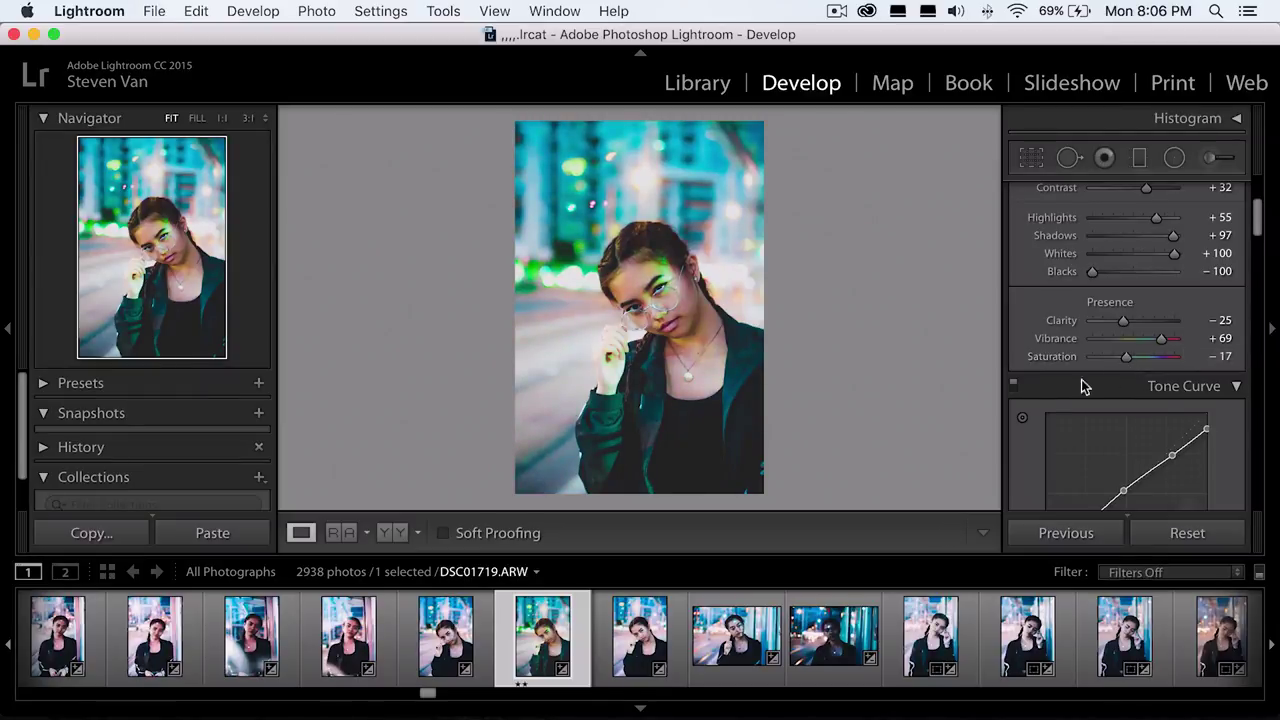
scroll(1040, 417, "down", 15)
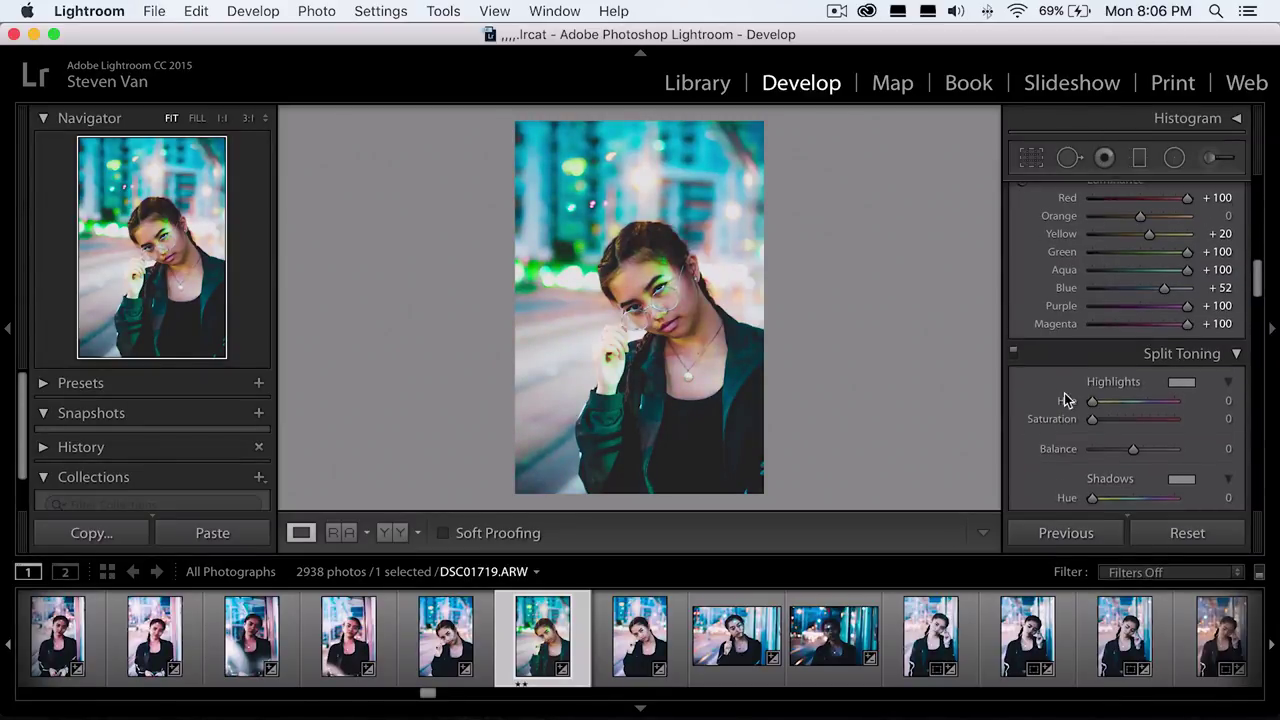
- Tint highlights green (hue 118, saturation 15) and shadows teal (hue 190, saturation 14)
scroll(1068, 400, "down", 2)
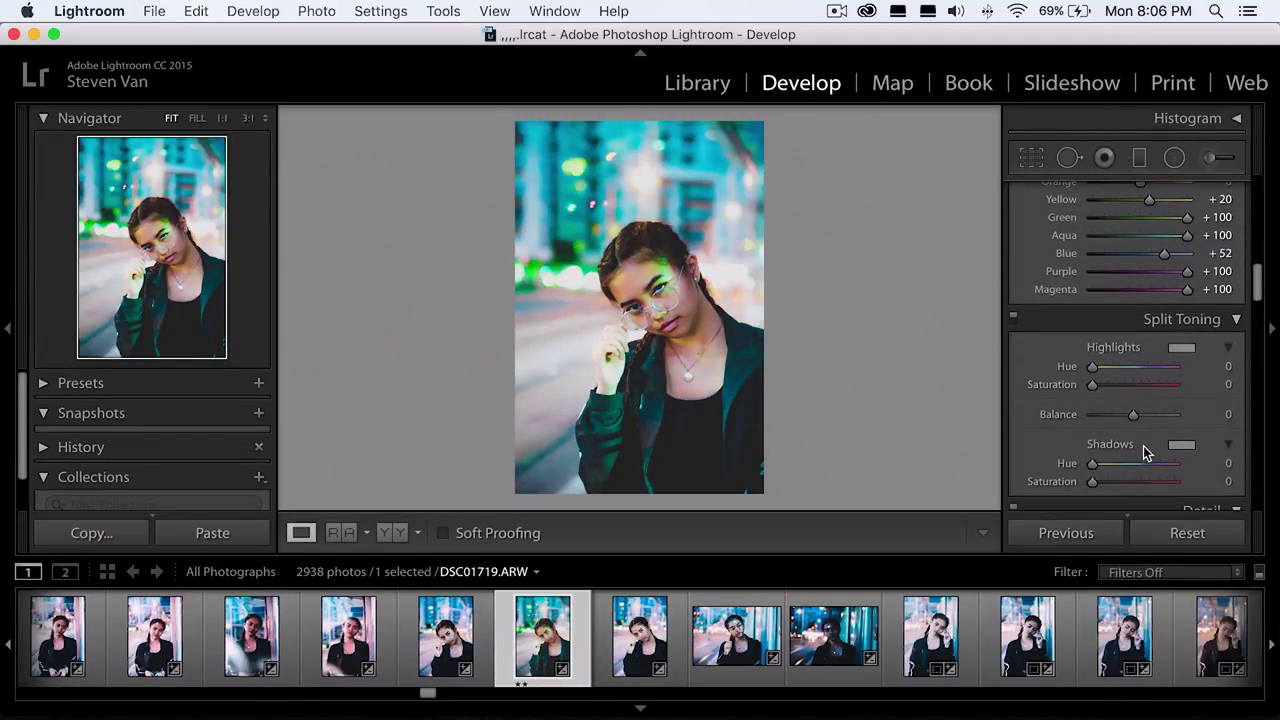
left_click(1182, 349)
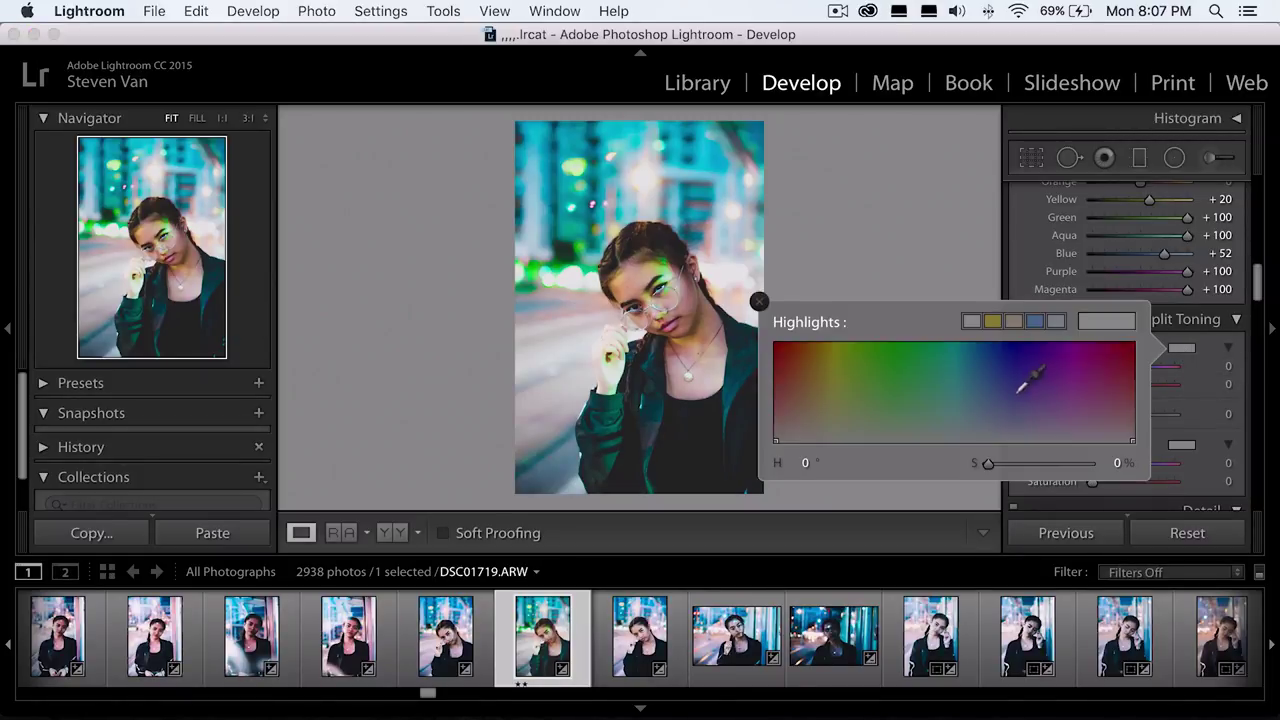
left_click_drag(986, 389, 892, 409)
left_click(1154, 420)
left_click(1180, 443)
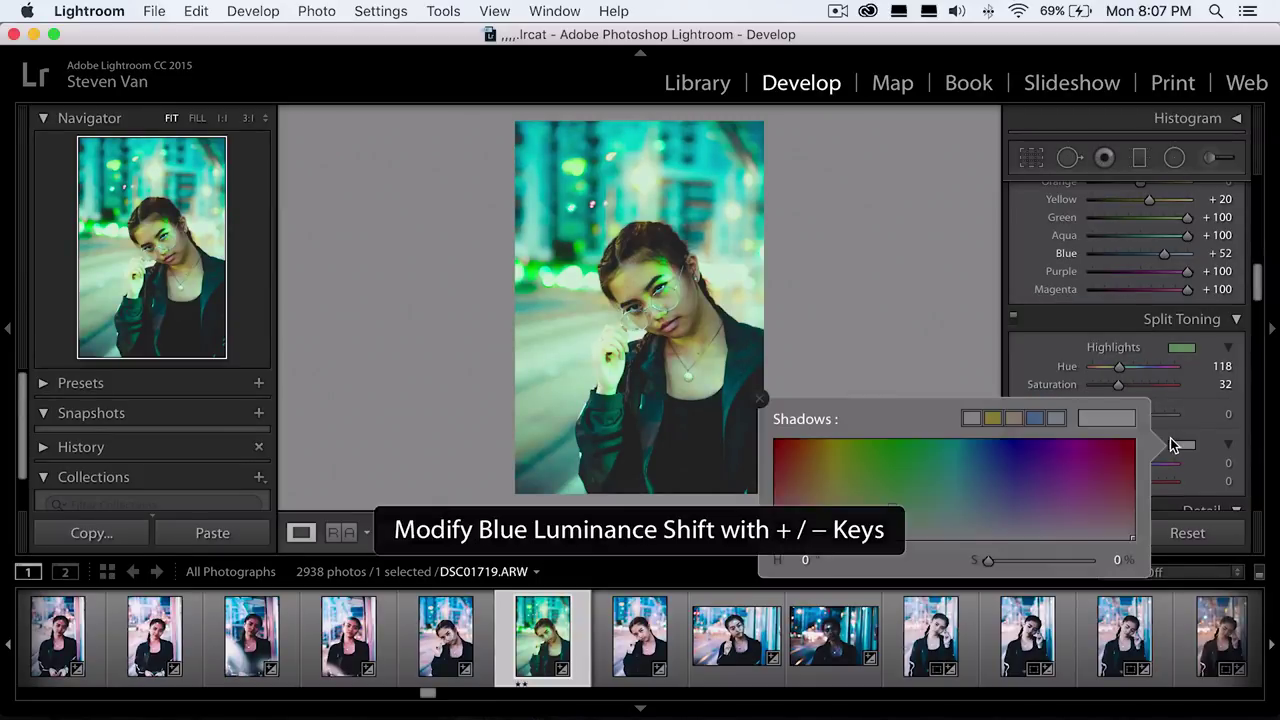
left_click_drag(1020, 449, 1091, 330)
left_click(1118, 483)
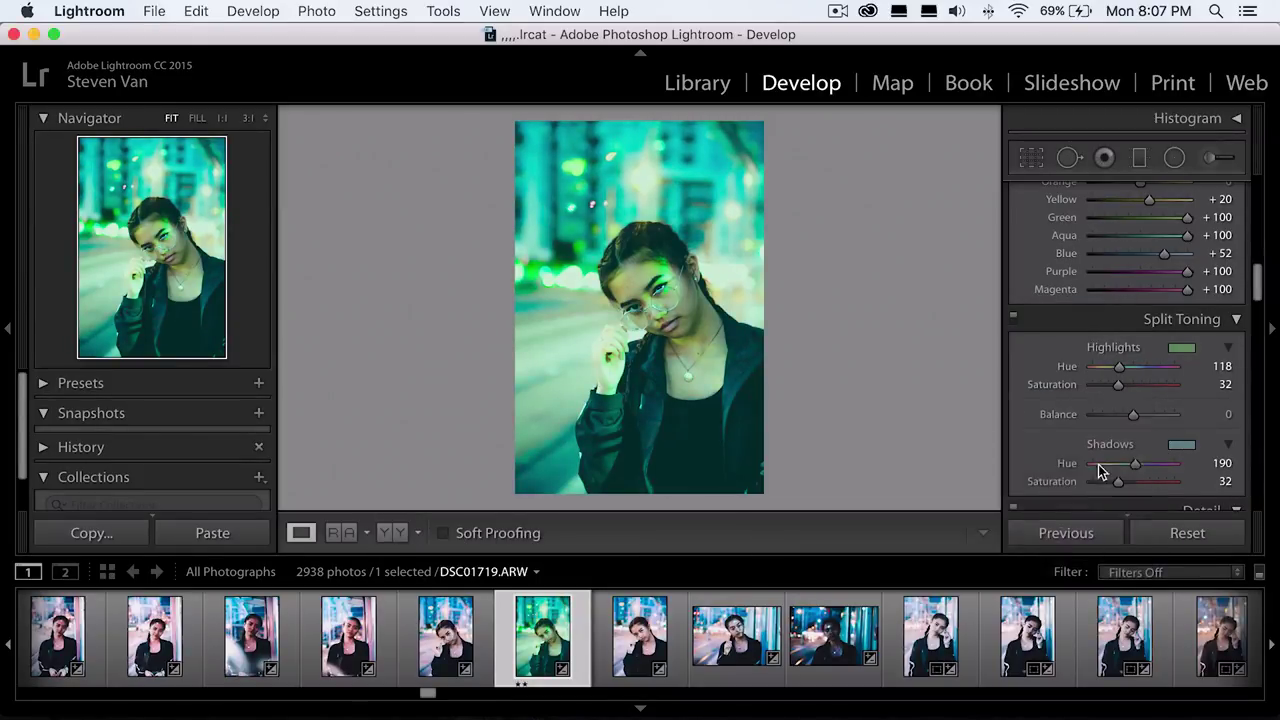
left_click_drag(1118, 483, 1105, 481)
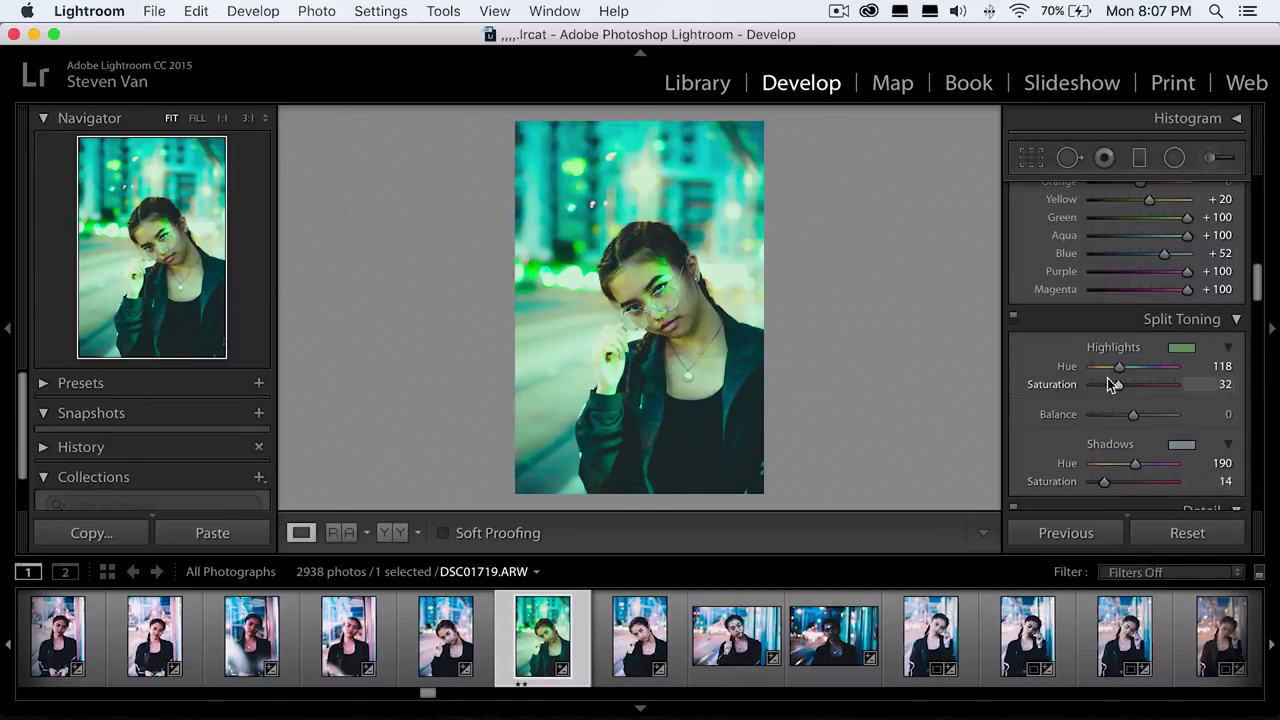
left_click_drag(1099, 384, 1105, 385)
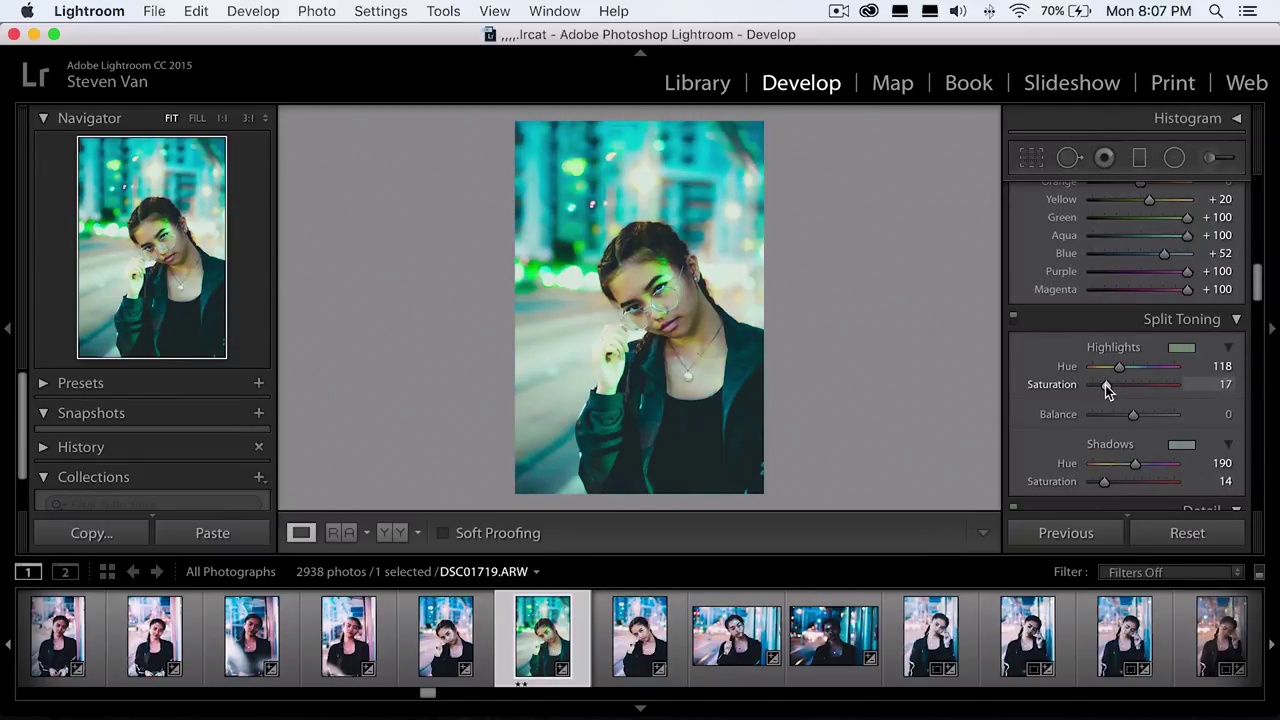
- Set the split-toning Balance to −75, toggling the effect off and on to compare
left_click(1013, 320)
left_click(693, 320)
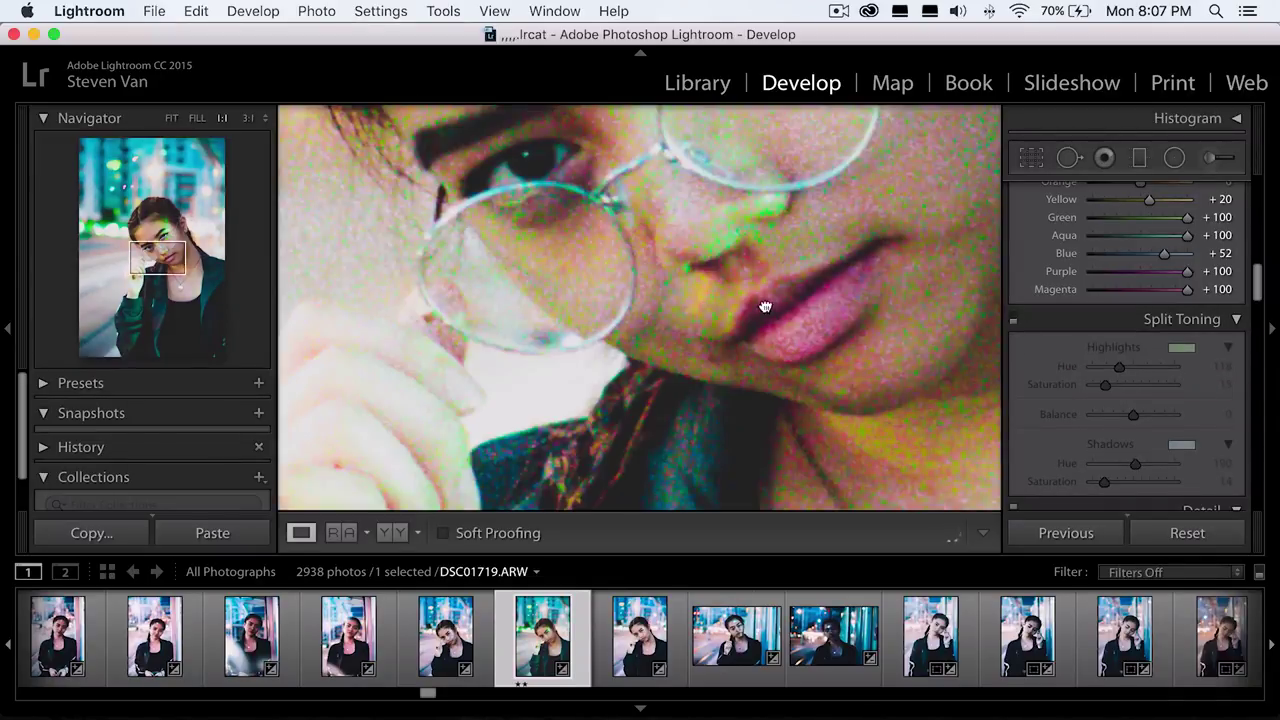
left_click(767, 305)
left_click(1013, 320)
left_click_drag(1133, 414, 1100, 424)
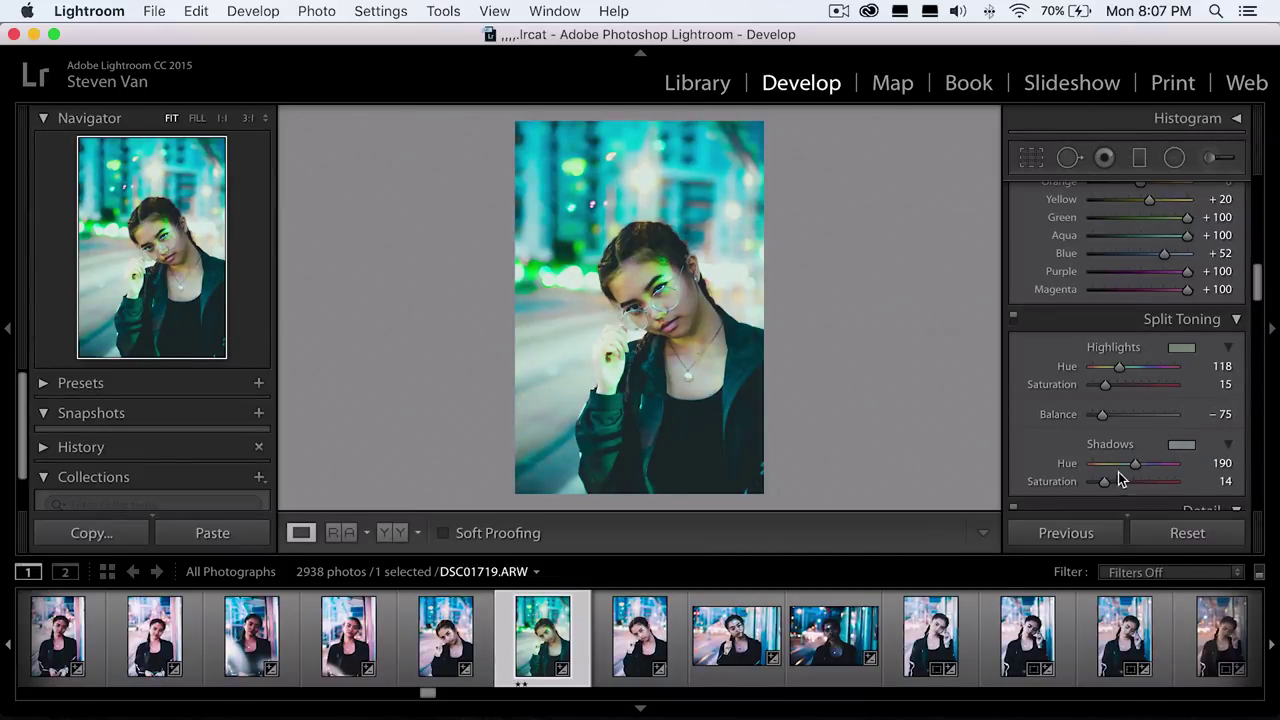
left_click(1012, 320)
- Re-enable split toning and bring up the Manual lens correction controls
left_click(1012, 320)
scroll(1067, 487, "down", 5)
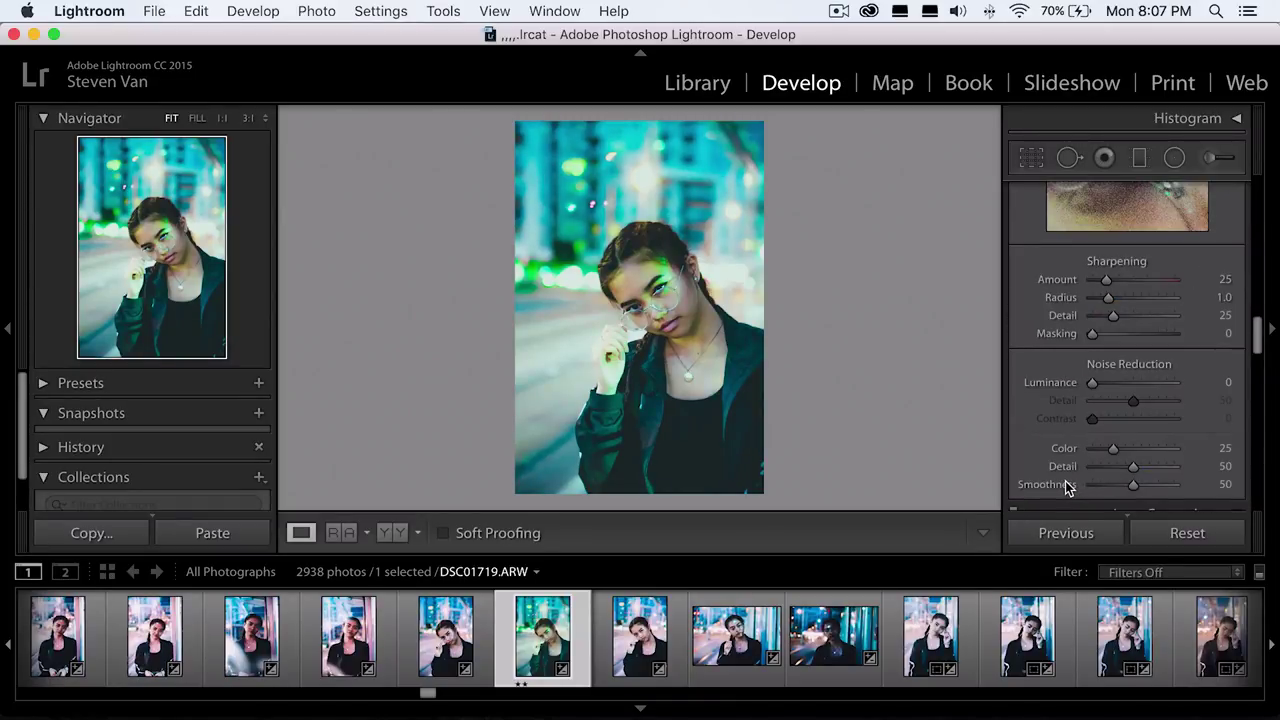
scroll(1066, 487, "down", 1)
left_click(1065, 482)
scroll(1065, 482, "down", 3)
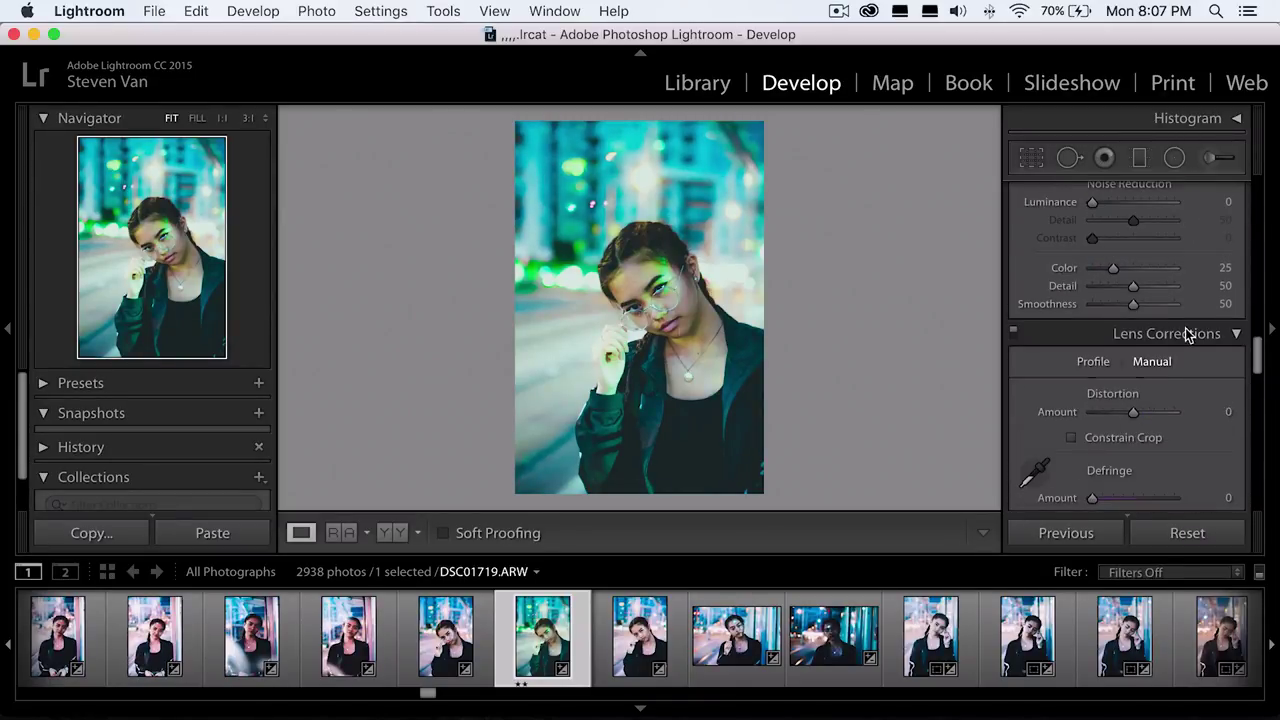
scroll(1187, 380, "down", 10)
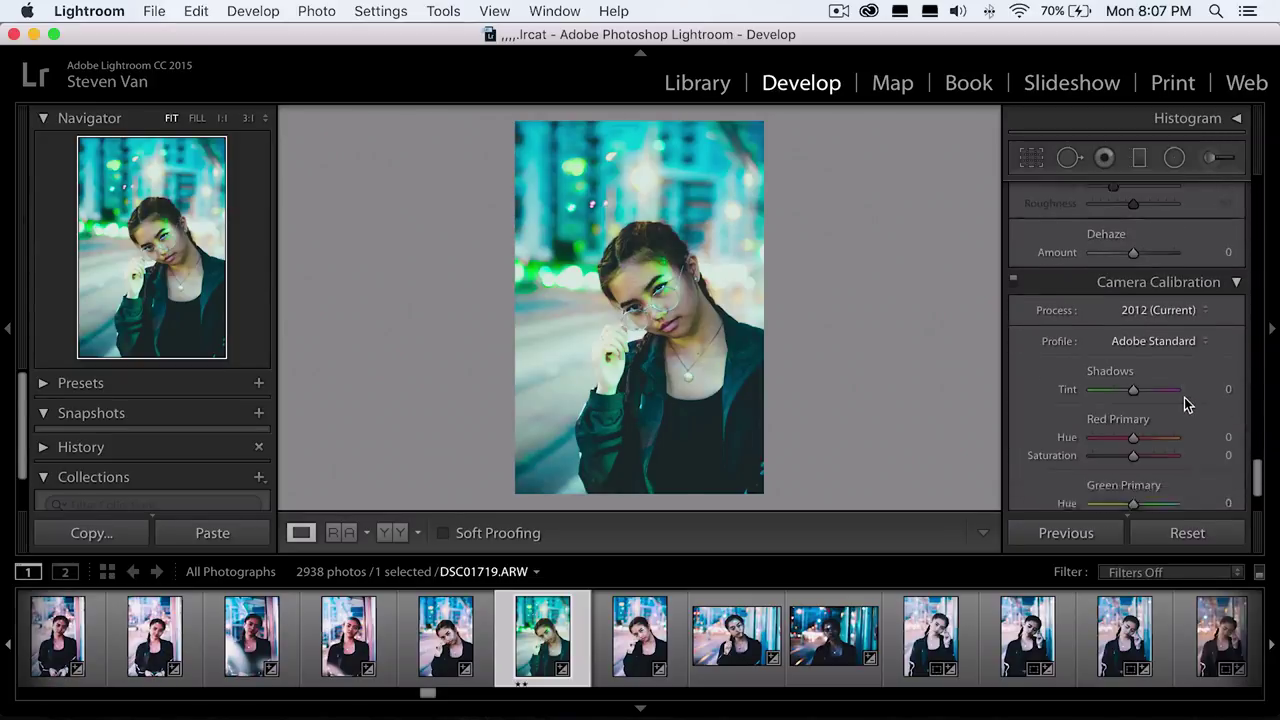
scroll(1184, 400, "up", 15)
scroll(1184, 408, "up", 10)
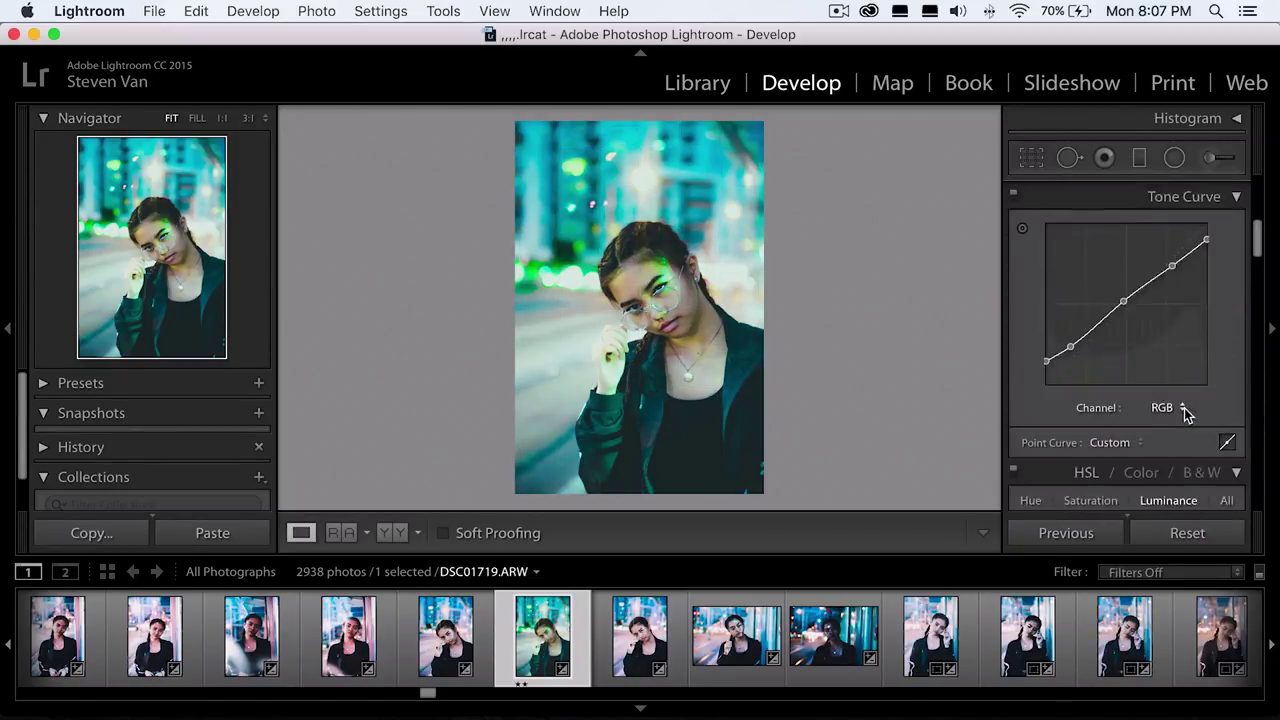
scroll(1184, 408, "down", 10)
- Reset the Effects post-crop vignette amount to 0
left_click_drag(1133, 419, 1092, 419)
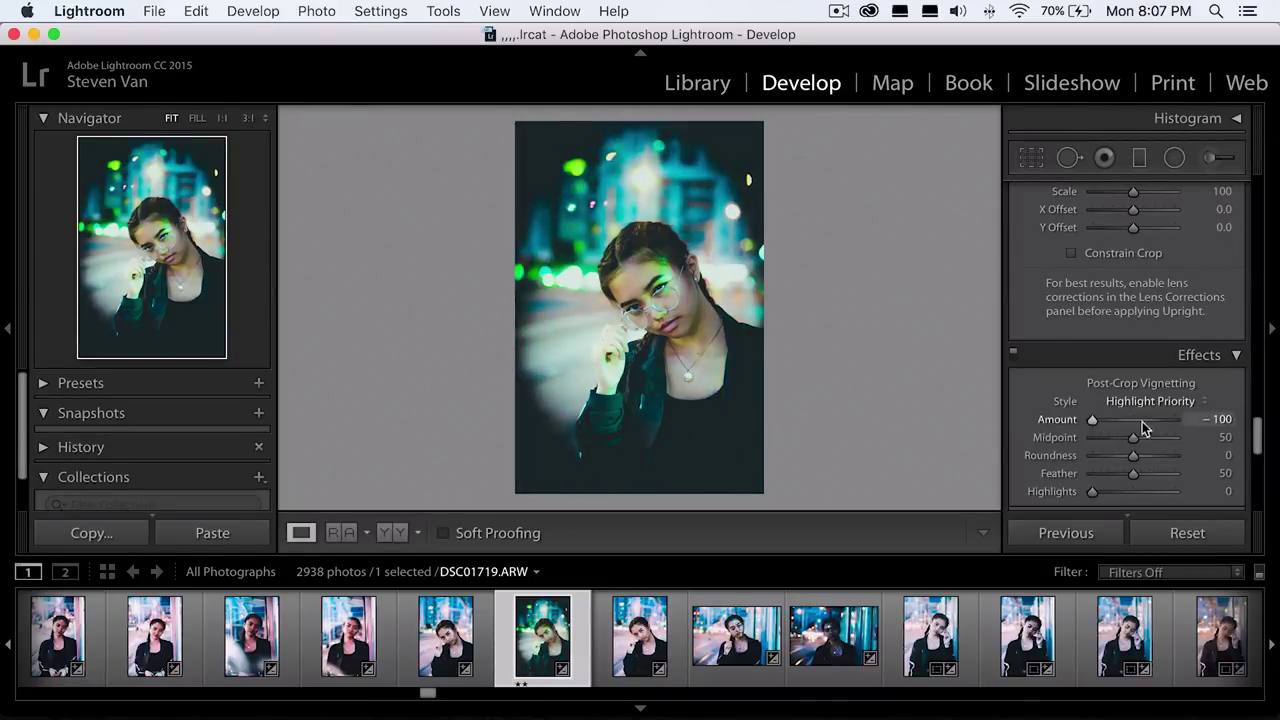
left_click(1220, 419)
type("0")
key("Return")
- Set the Lens Corrections vignetting amount to -58 and compare against the original photo
scroll(1205, 424, "up", 5)
scroll(1205, 418, "up", 6)
scroll(1205, 418, "down", 4)
scroll(1113, 482, "up", 2)
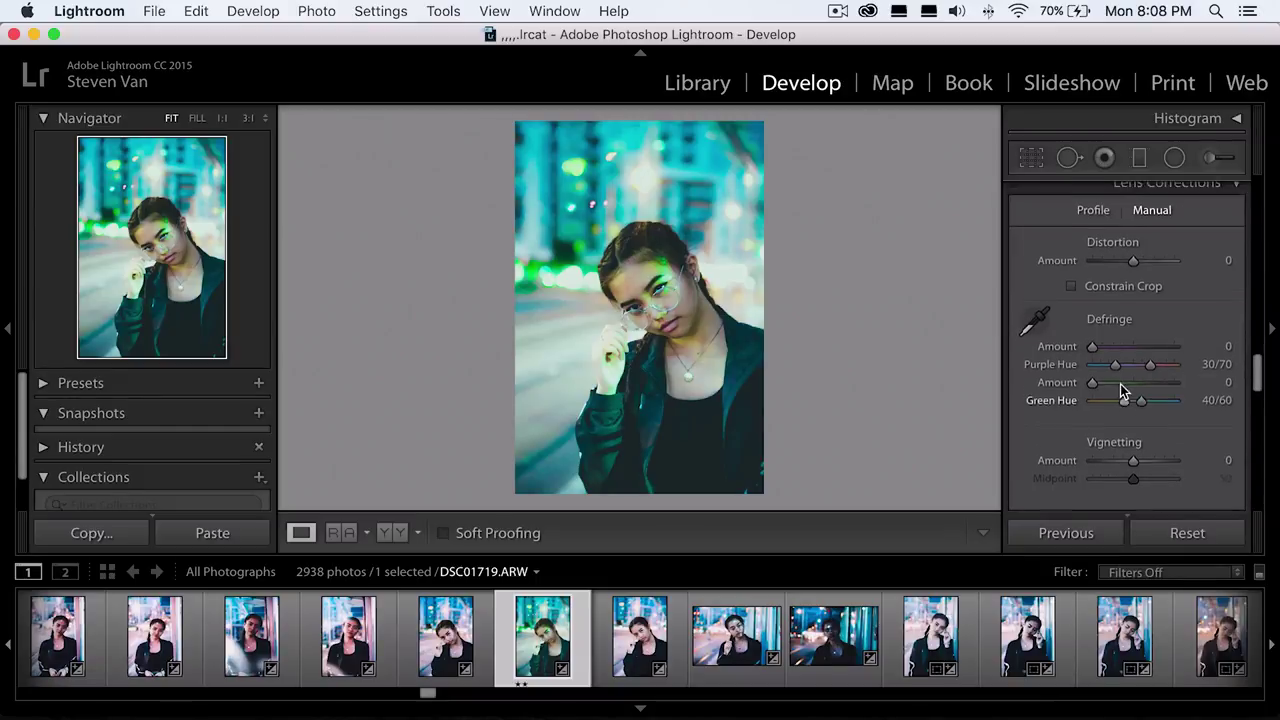
scroll(1113, 482, "down", 1)
left_click_drag(1117, 472, 1109, 440)
scroll(1100, 470, "down", 1)
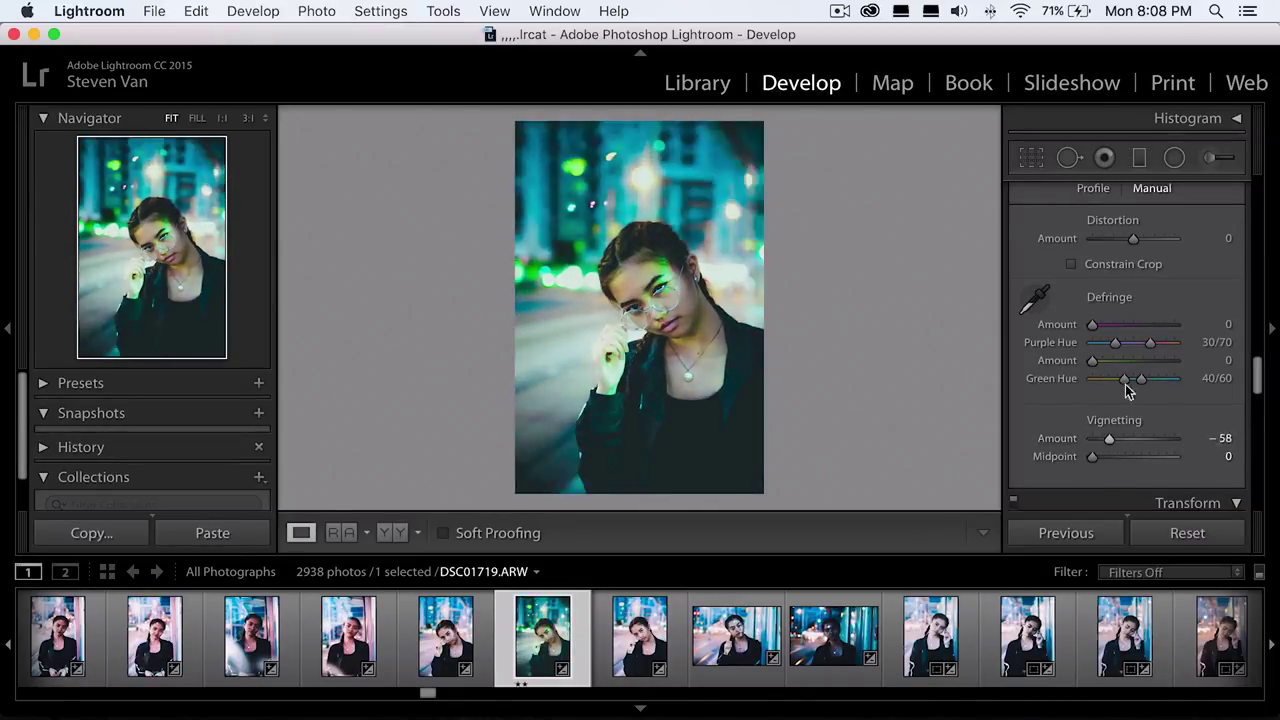
key("backslash")
key("backslash")
key("backslash")
key("backslash")
key("backslash")
key("backslash")
key("backslash")
key("backslash")
key("backslash")
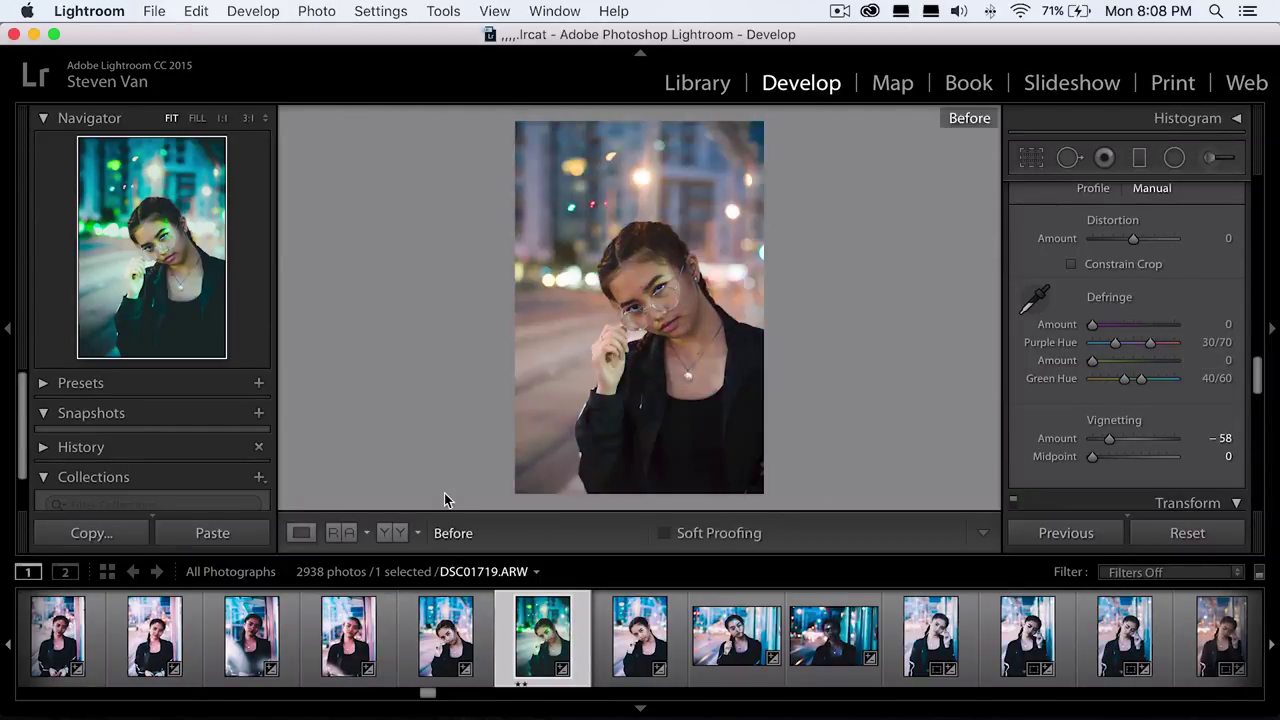
key("backslash")
key("backslash")
key("backslash")
key("backslash")
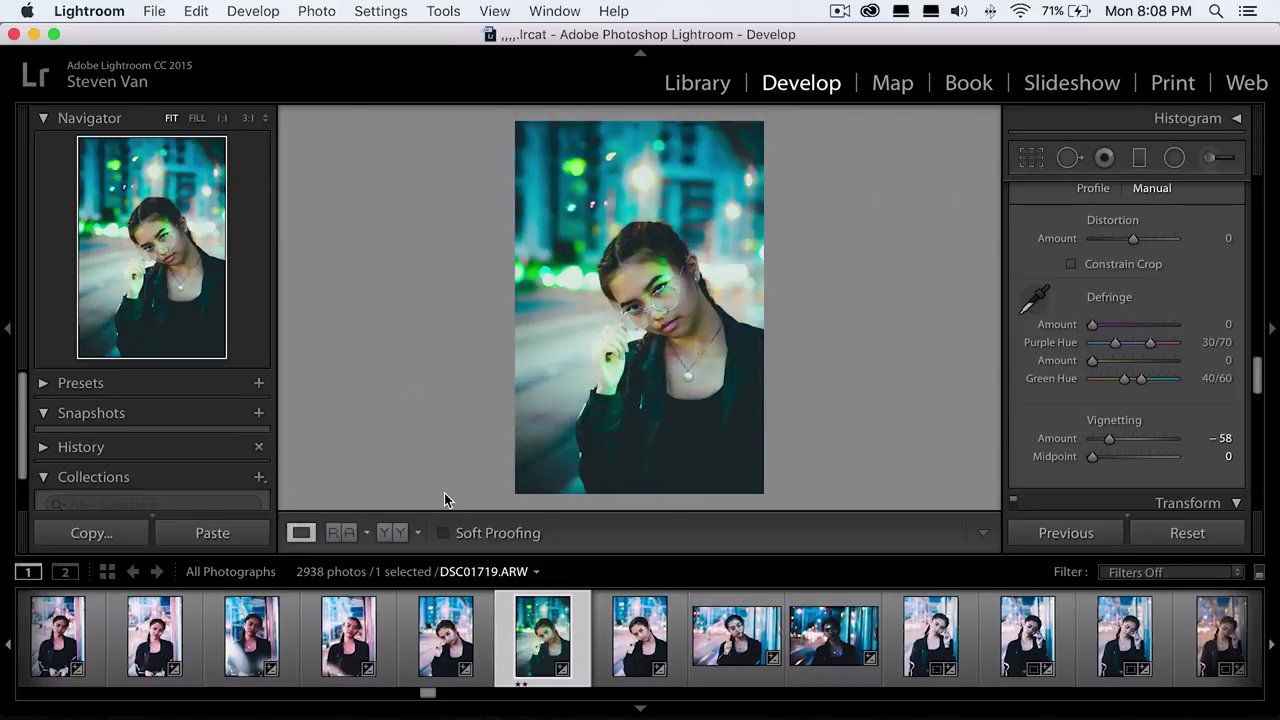
key("backslash")
key("backslash")
key("backslash")
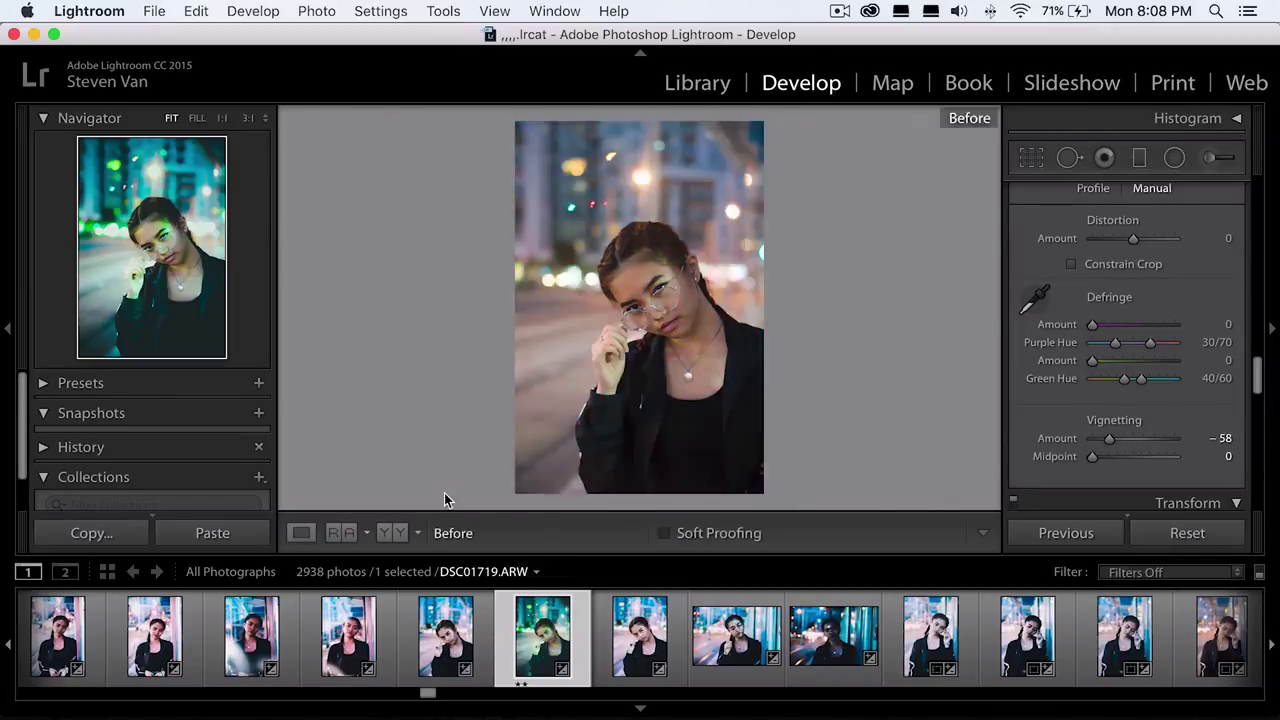
scroll(1090, 320, "up", 3)
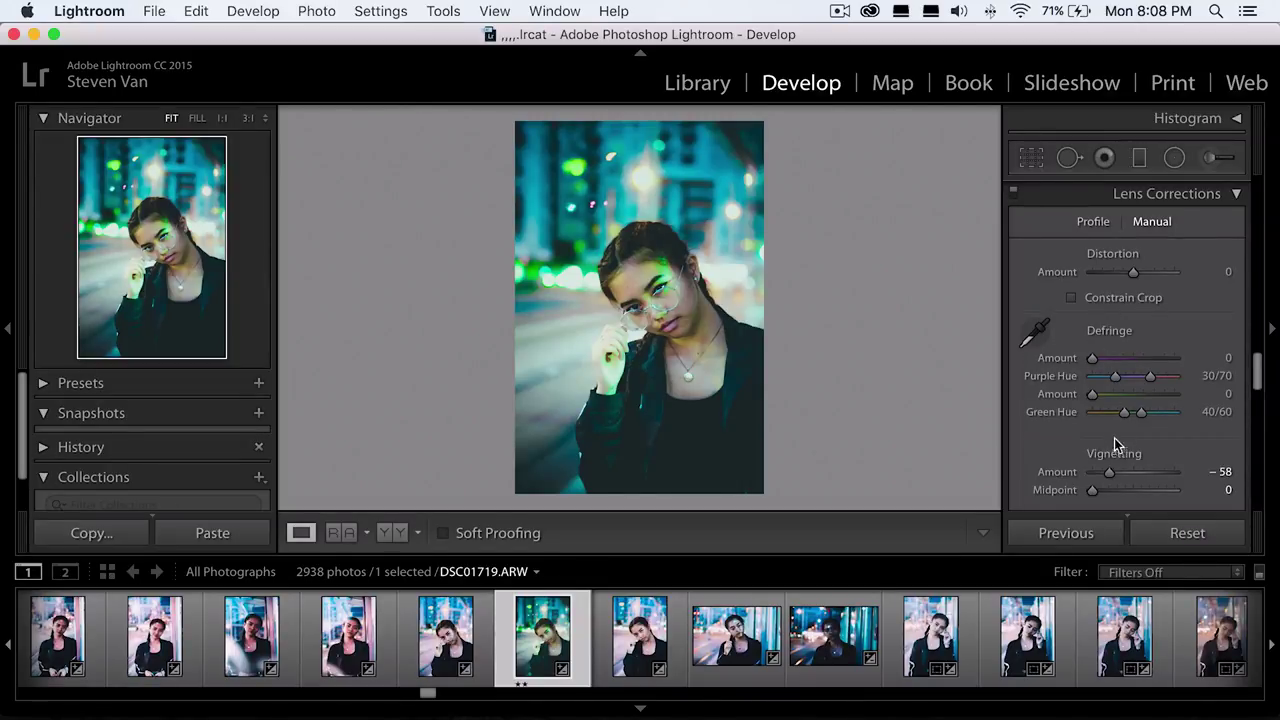
left_click(758, 137)
left_click(626, 266)
left_click(534, 473)
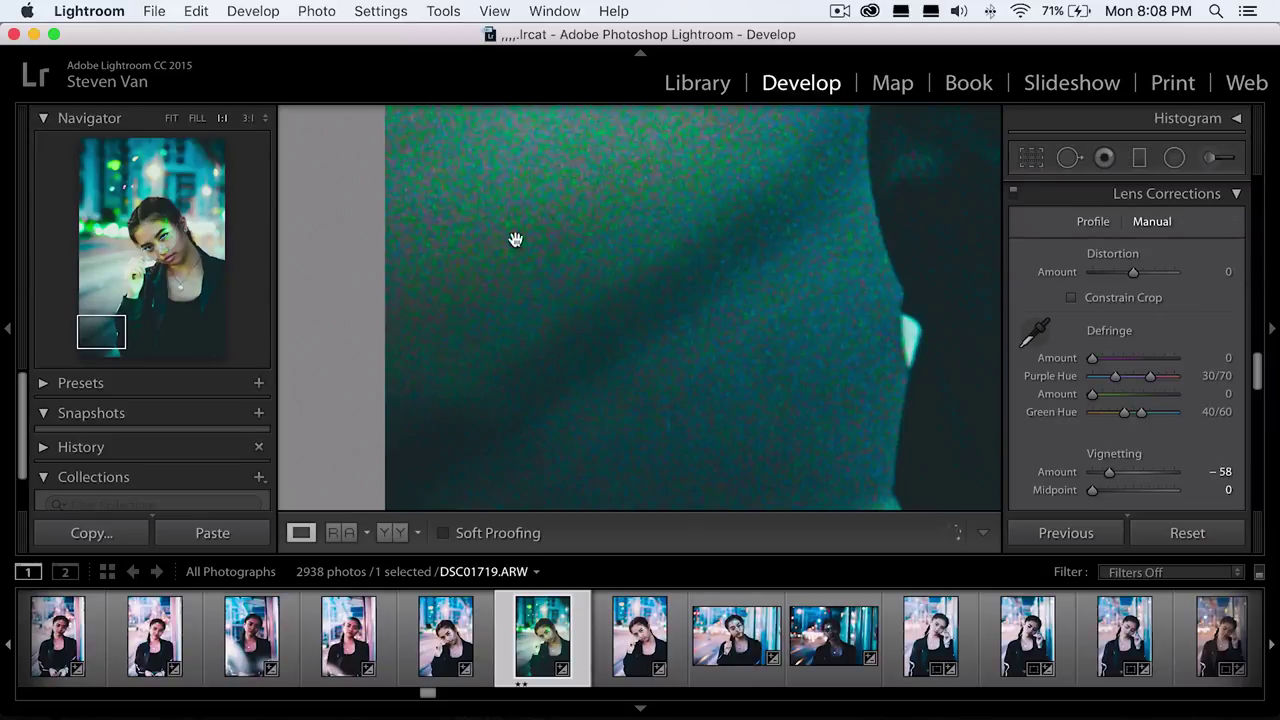
left_click(528, 385)
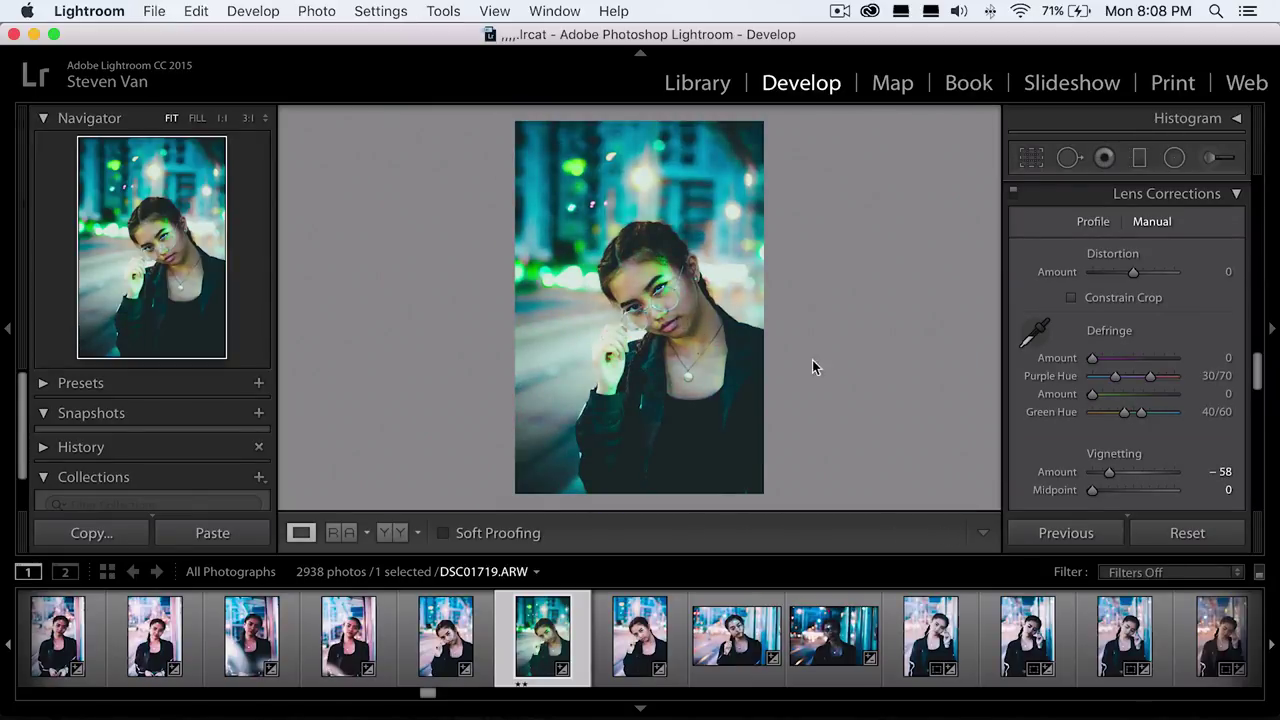
left_click(1129, 302)
left_click_drag(1133, 272, 1208, 276)
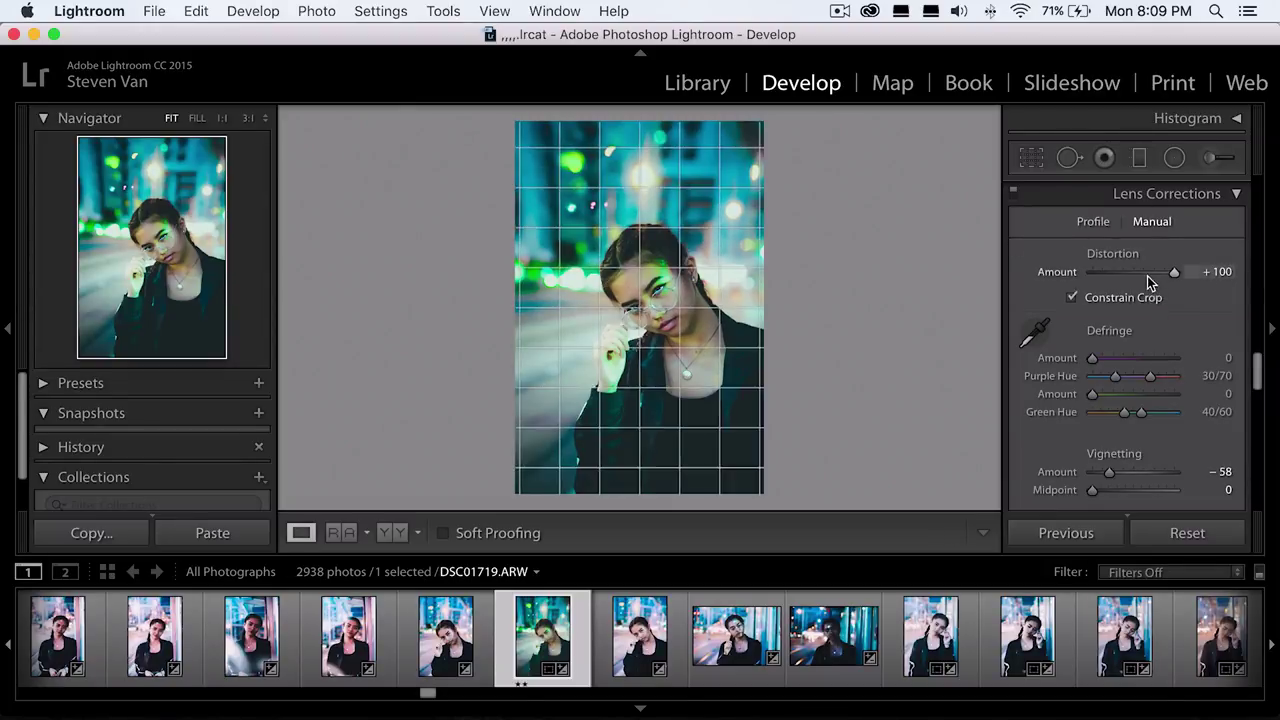
left_click_drag(1147, 276, 1134, 274)
left_click(1112, 292)
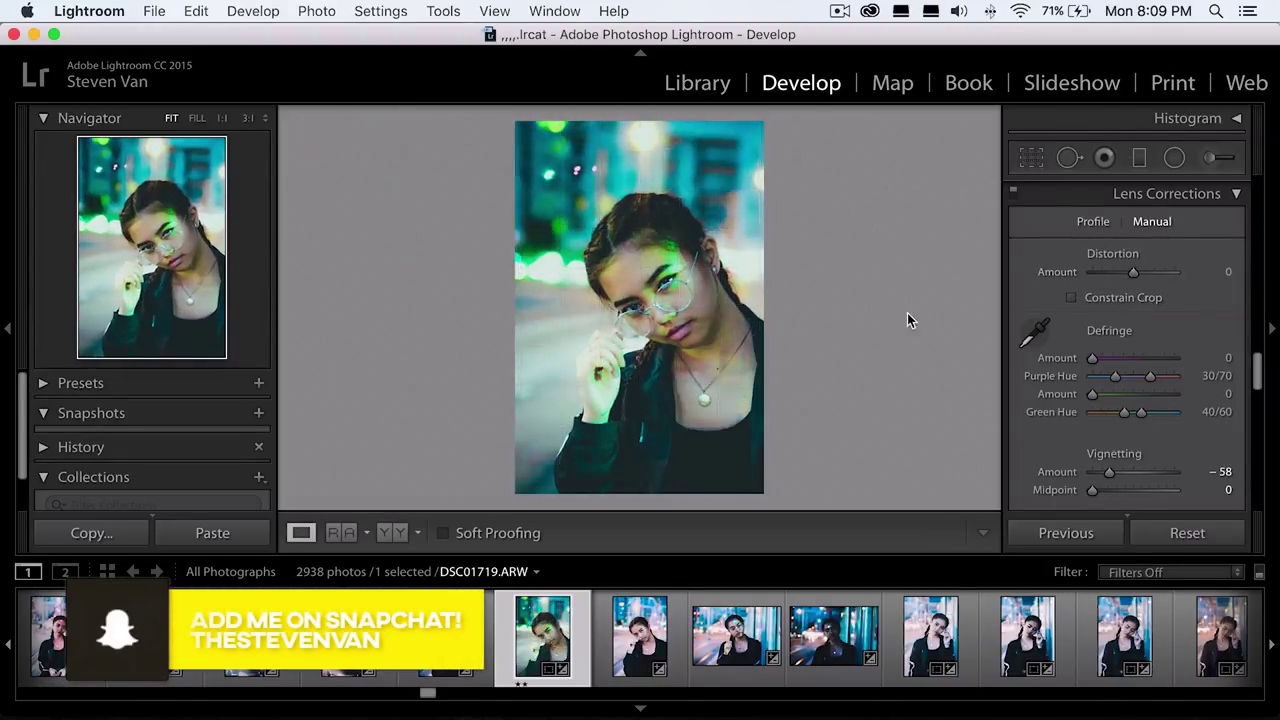
left_click_drag(1160, 273, 1237, 274)
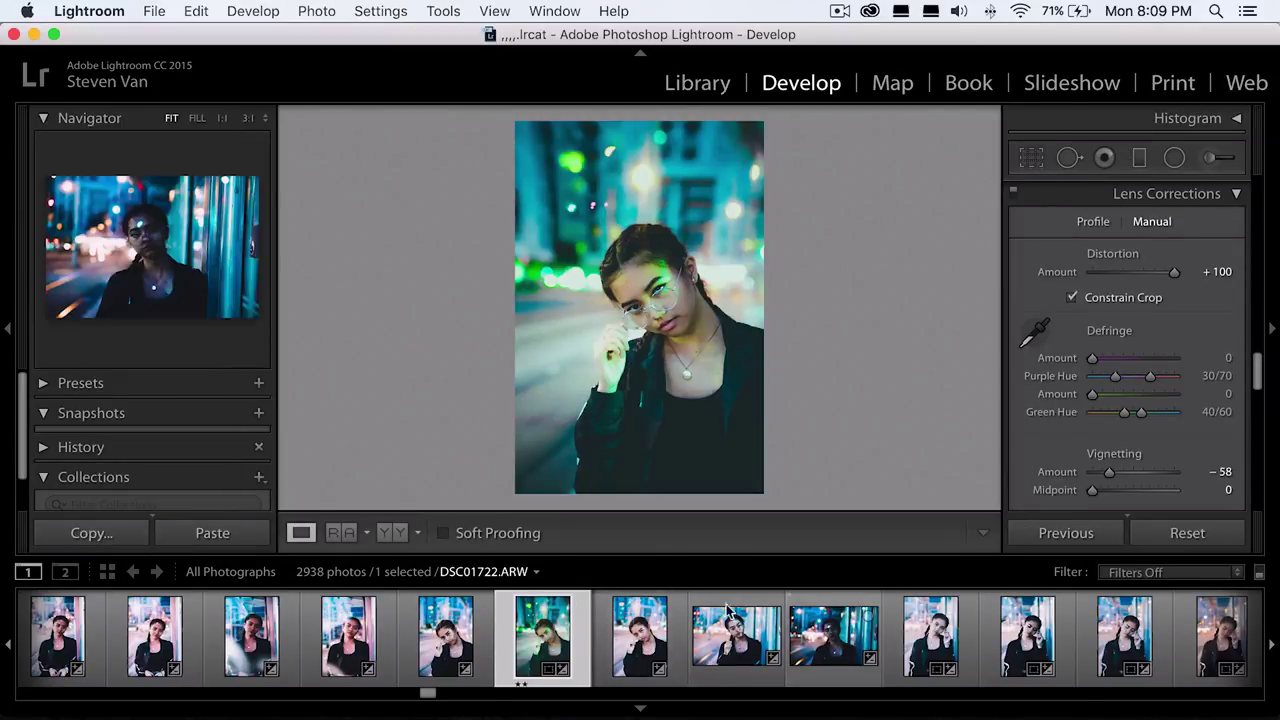
- Paste the copied teal night look onto the second photo, DSC01722
left_click(222, 535)
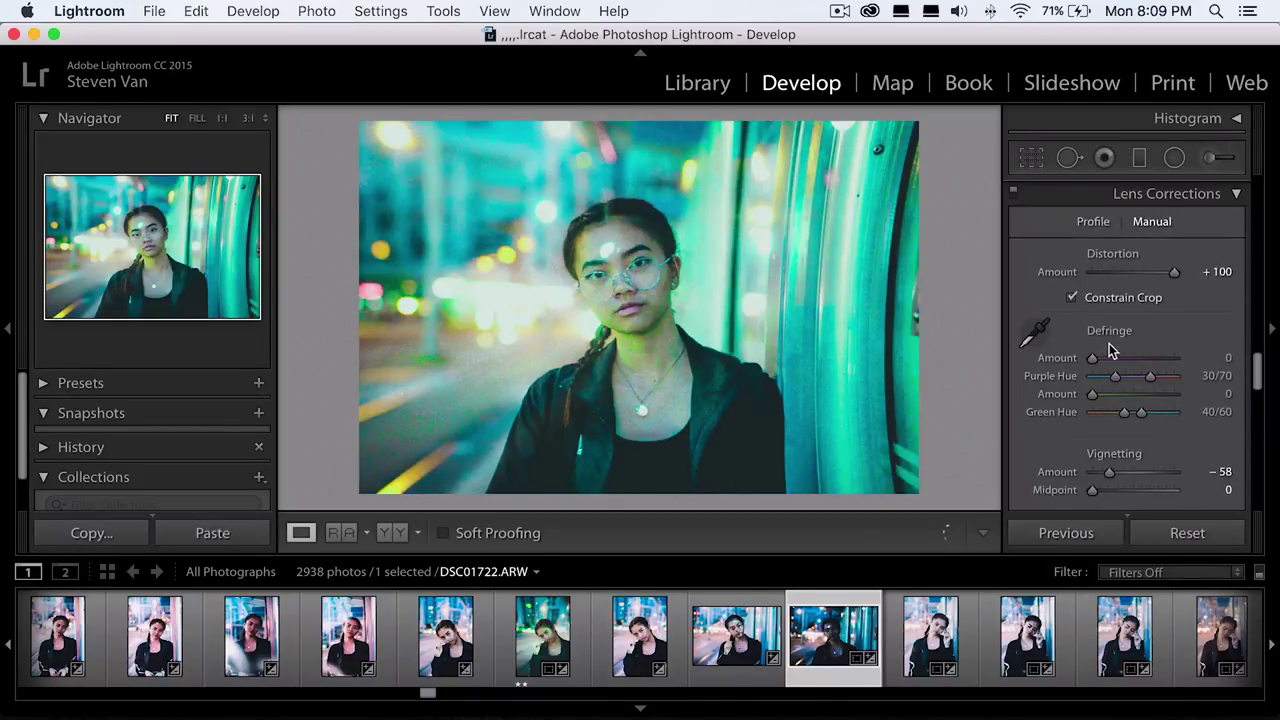
scroll(1110, 345, "up", 5)
scroll(1122, 312, "up", 10)
- Lower its exposure to -0.59, retune the temperature, then return to the first portrait
left_click_drag(1133, 313, 1169, 331)
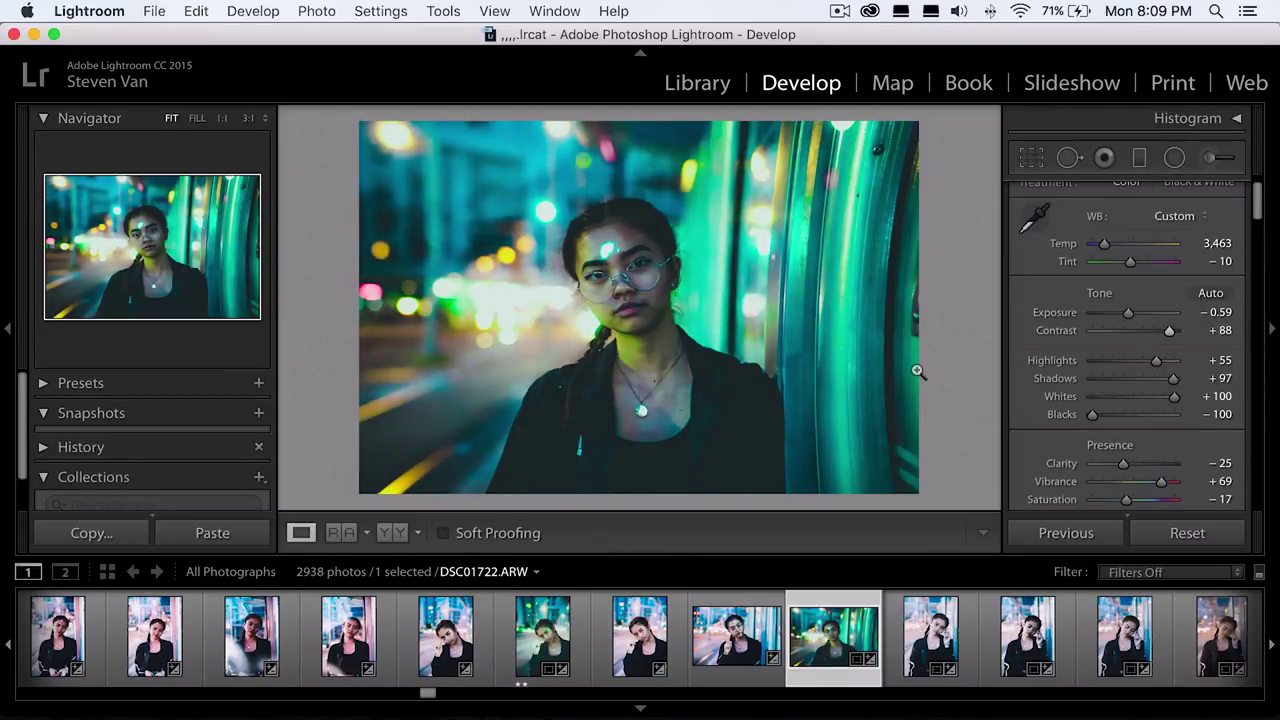
scroll(1080, 289, "up", 1)
left_click_drag(1103, 274, 1107, 277)
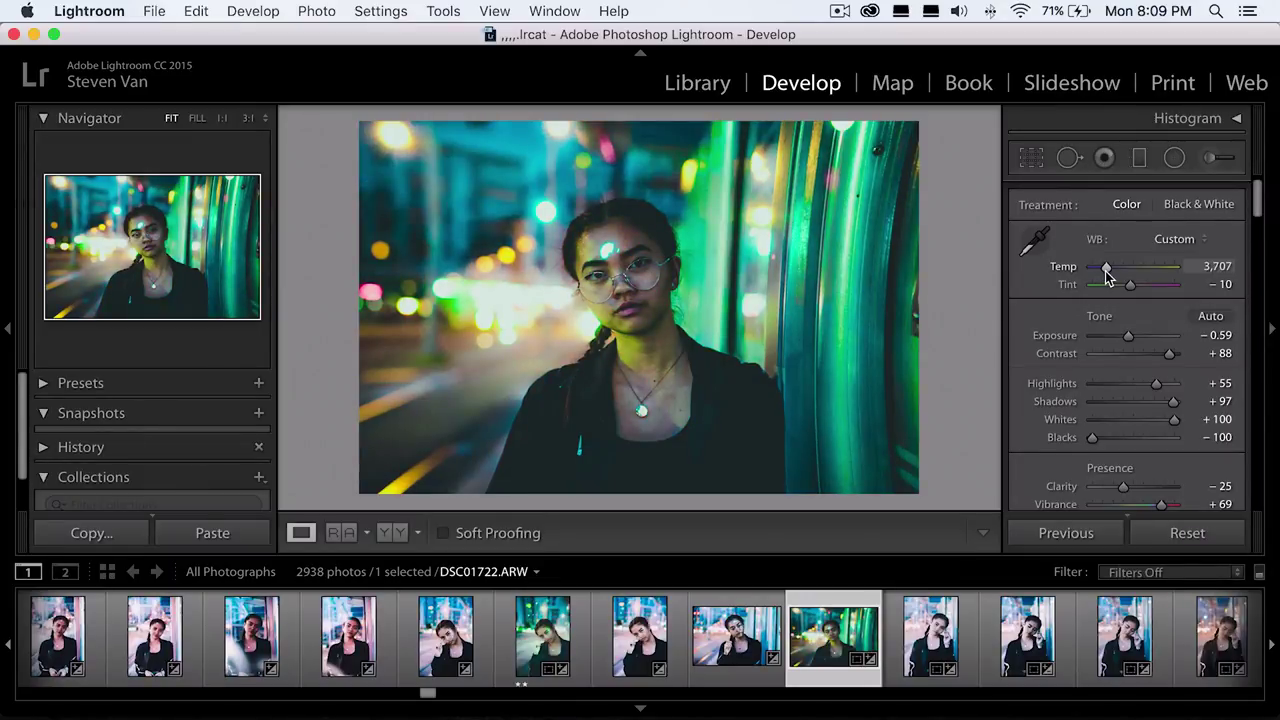
left_click(557, 650)
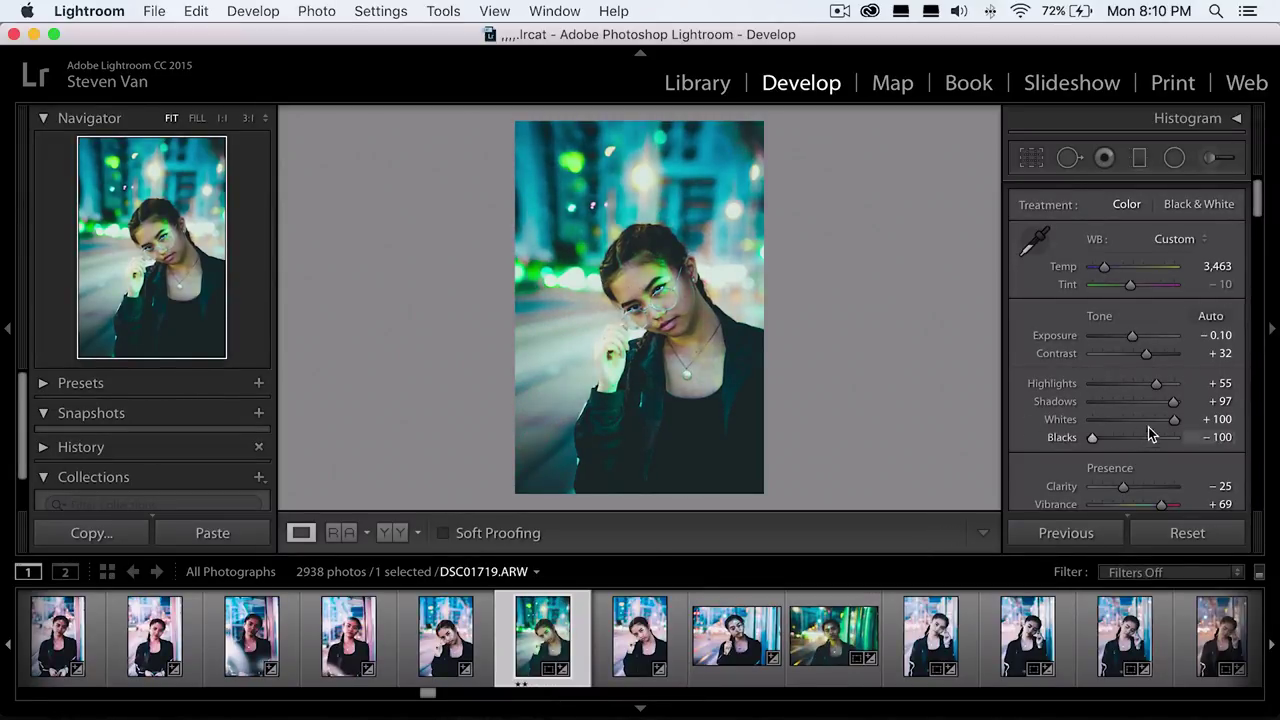
- Raise the tint of DSC01719 from -10 to +29, toward magenta
scroll(1081, 451, "down", 1)
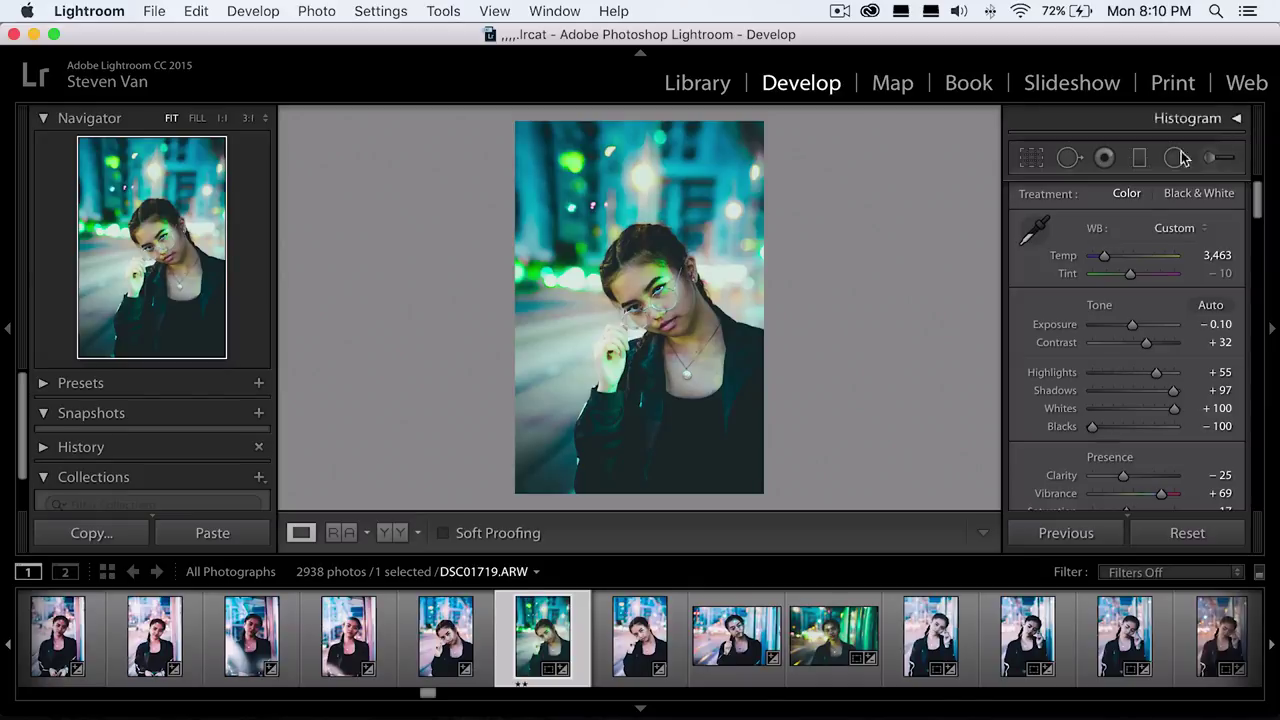
left_click_drag(1131, 273, 1143, 276)
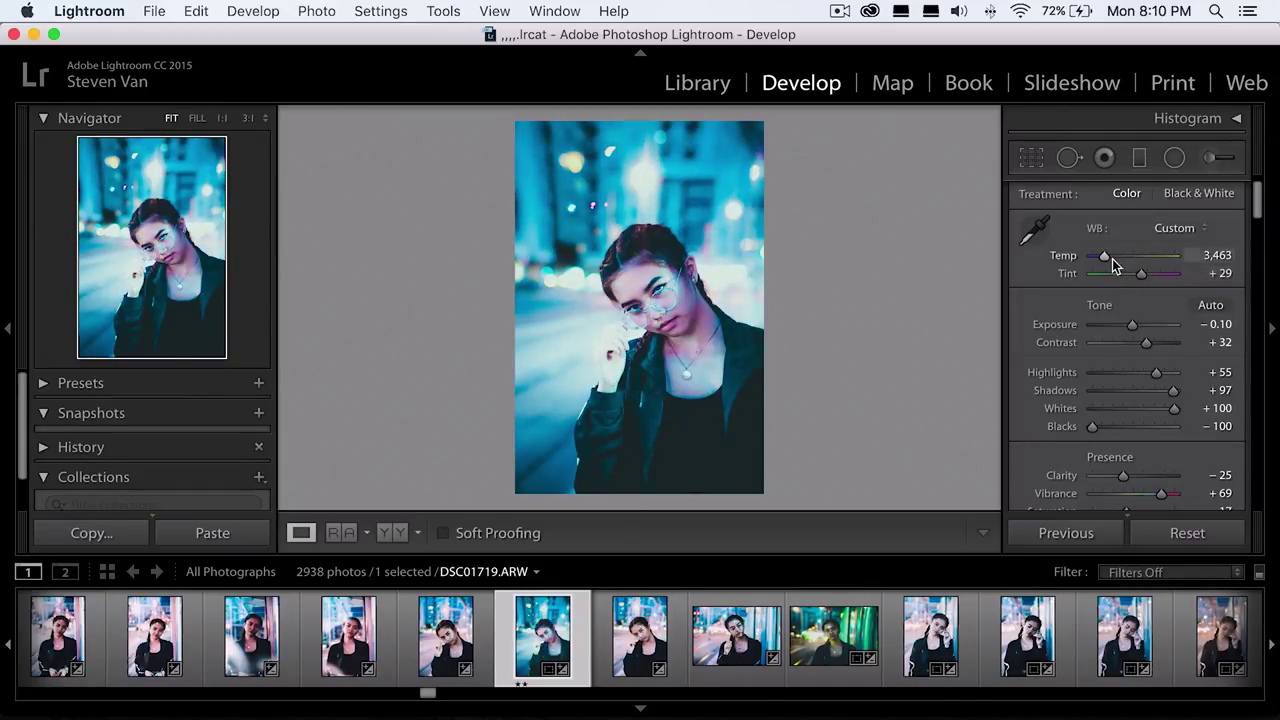
- Set temperature to 3,623 and tint to +22, checking the face at full size and HSL hues
left_click_drag(1104, 256, 1106, 258)
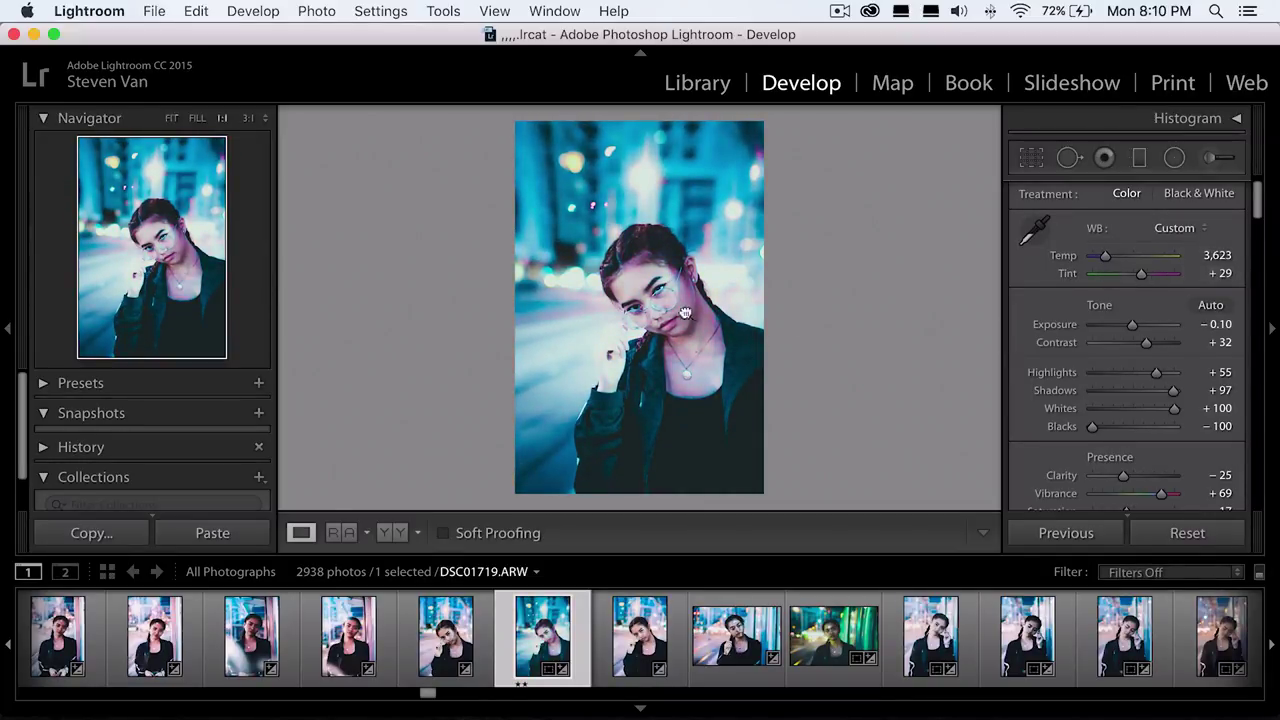
left_click_drag(632, 288, 681, 294)
left_click_drag(1141, 273, 1131, 277)
left_click_drag(691, 320, 800, 257)
left_click_drag(1141, 277, 1140, 274)
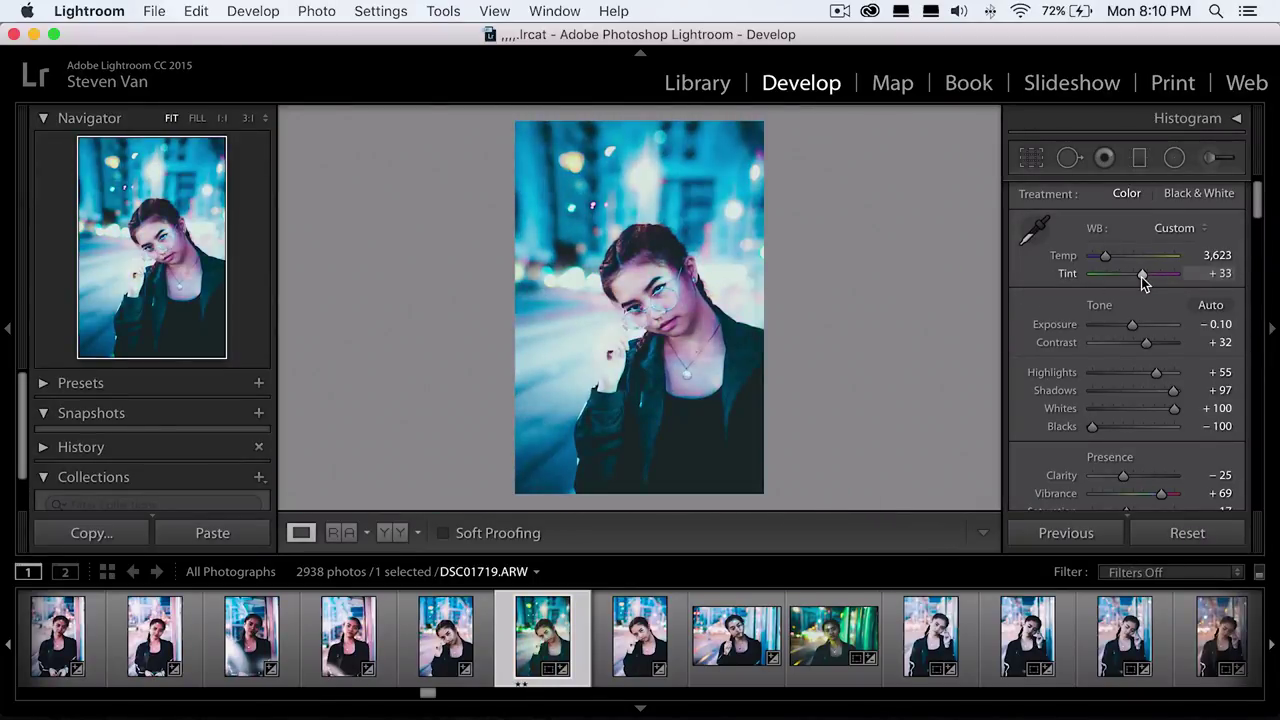
scroll(1119, 388, "down", 10)
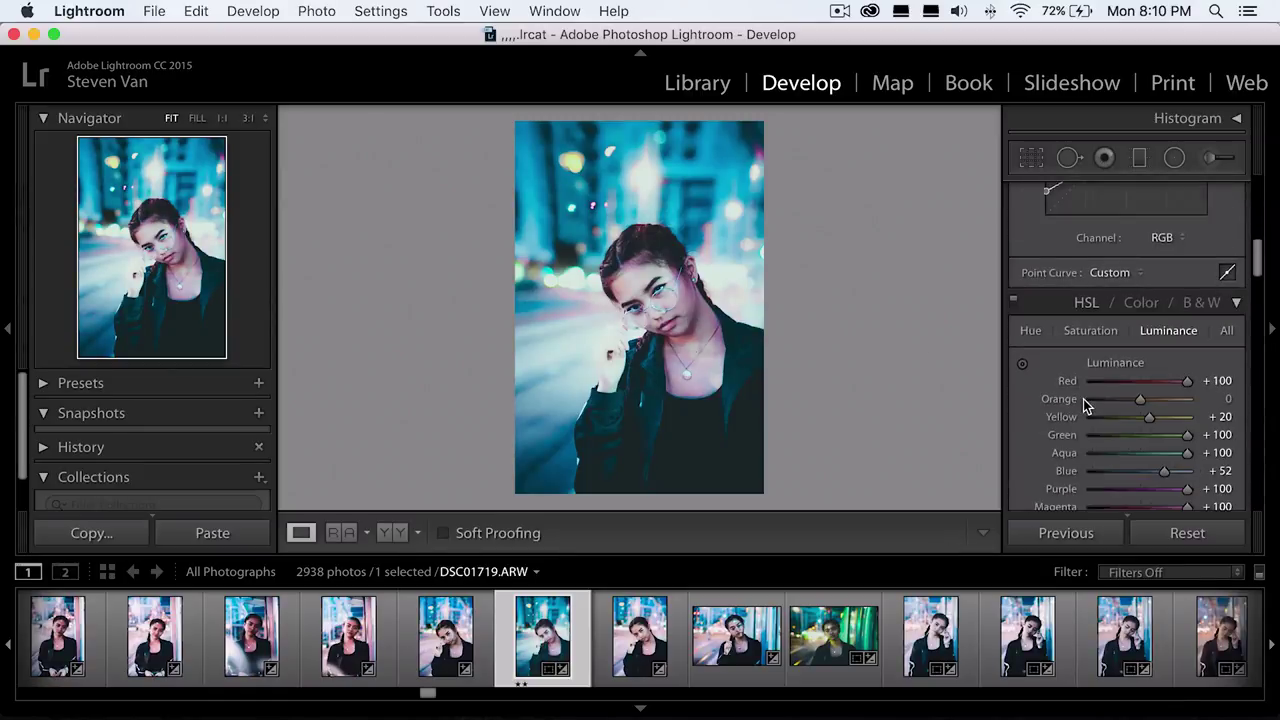
left_click(1034, 331)
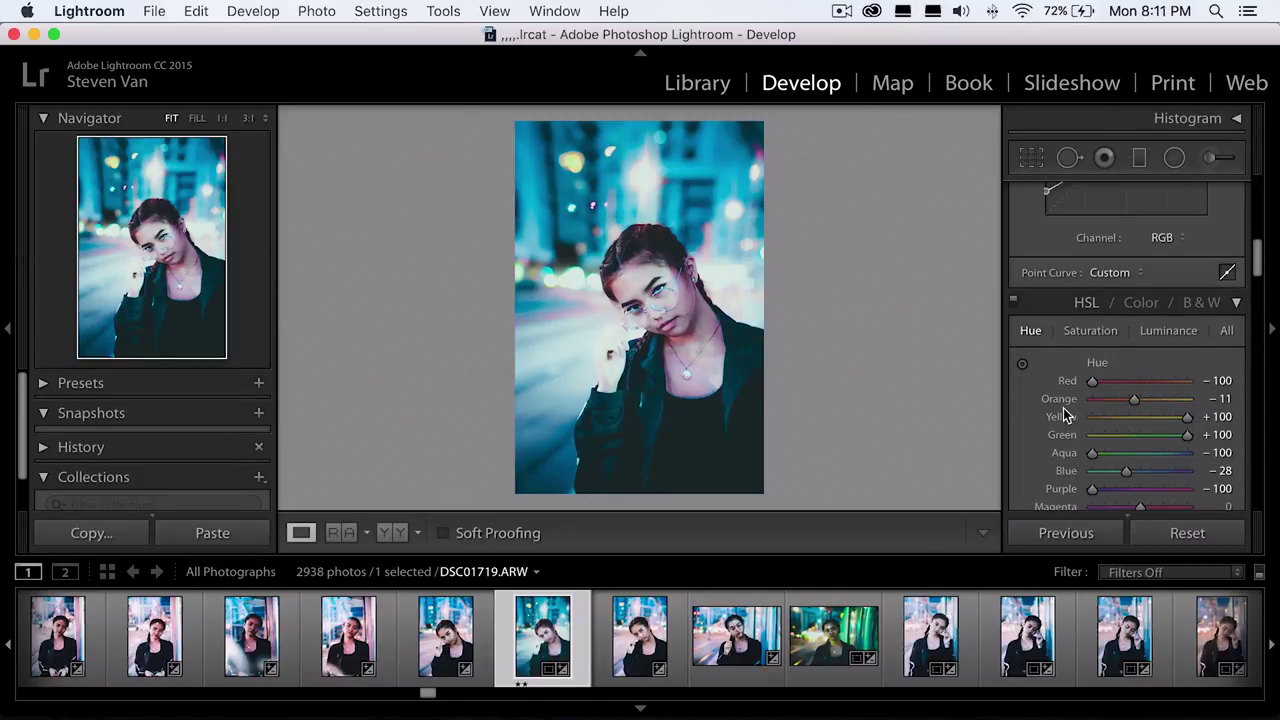
scroll(1059, 408, "up", 10)
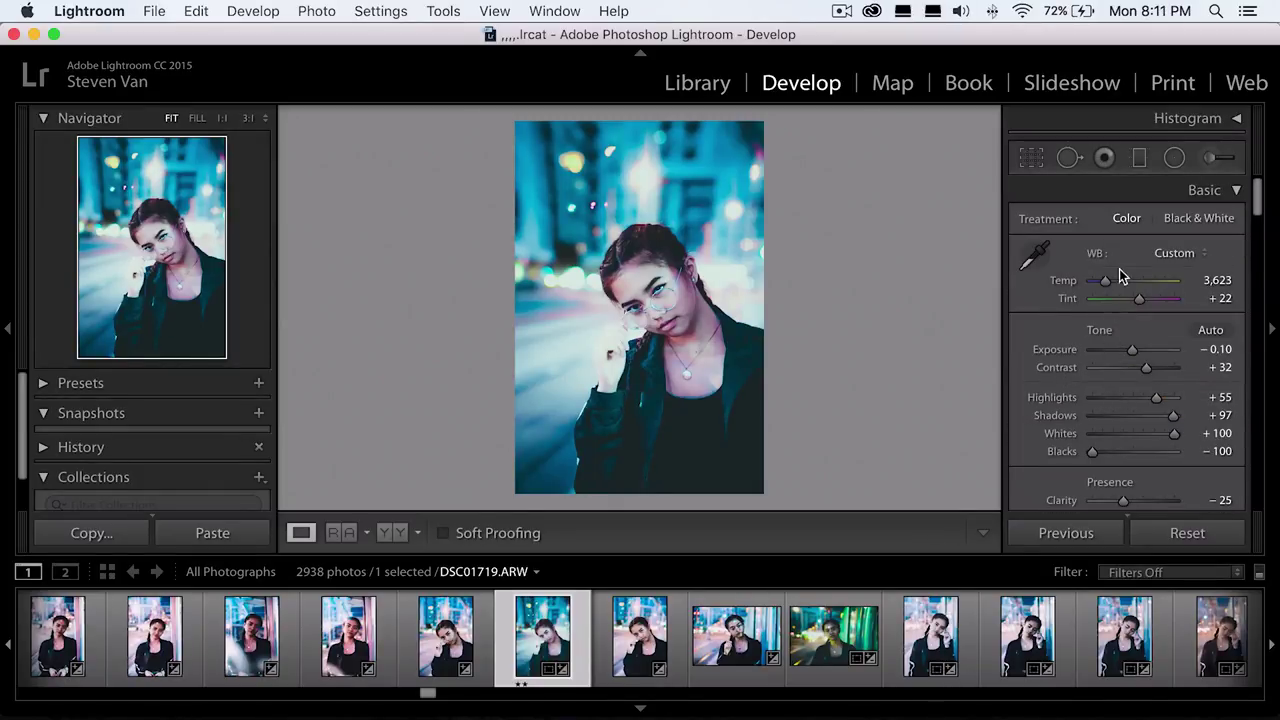
- Set Tint +4, Exposure -1.10, Highlights +100 and Blacks -65, then compare and show History
left_click(1132, 297)
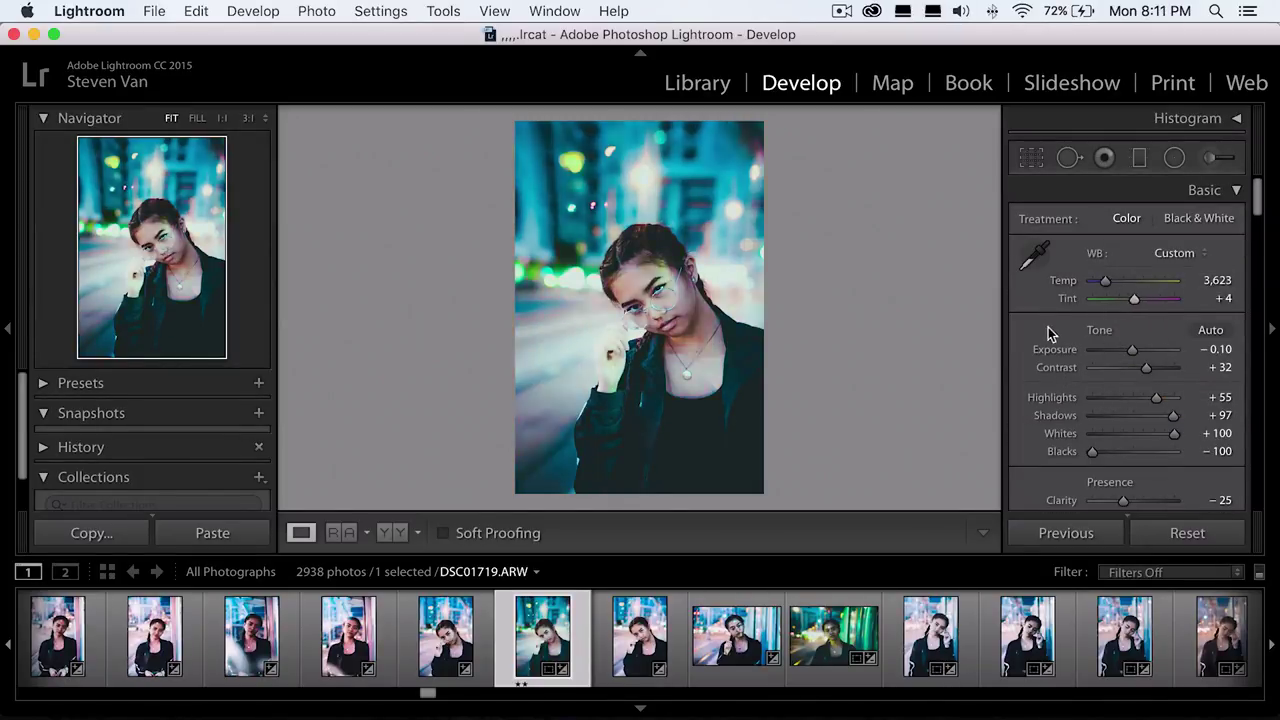
left_click(1140, 400)
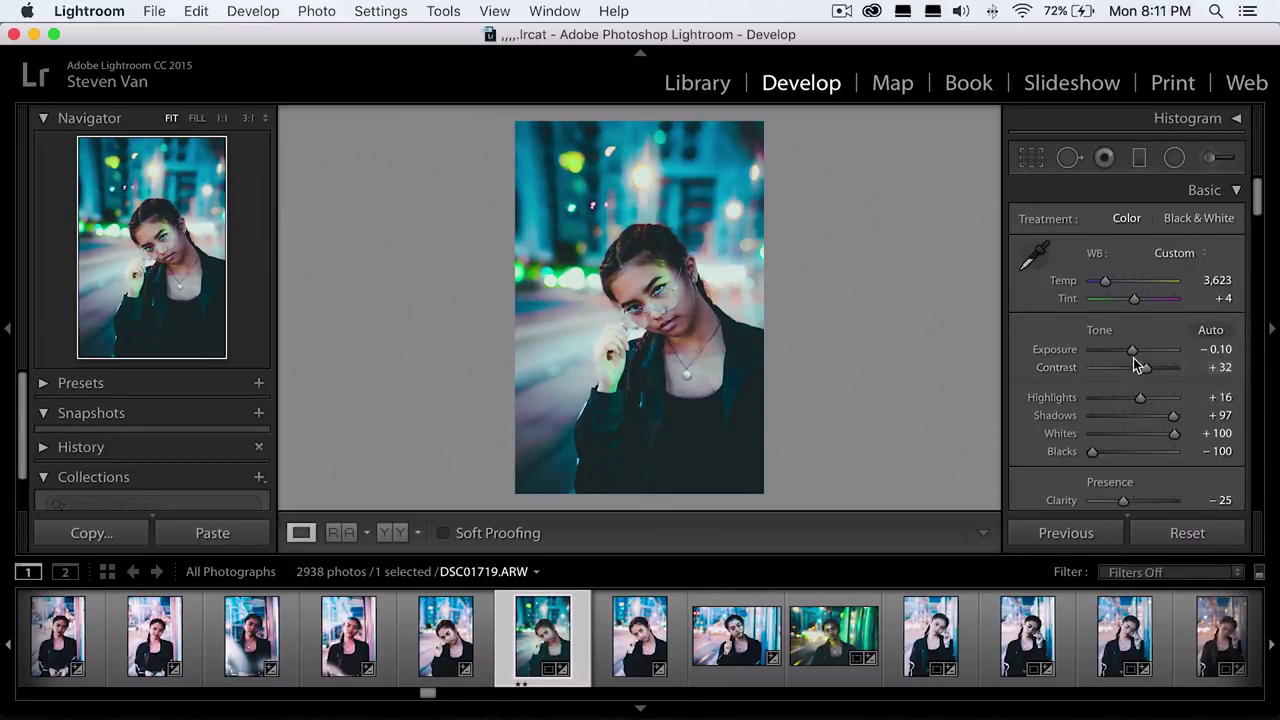
left_click_drag(1131, 353, 1124, 352)
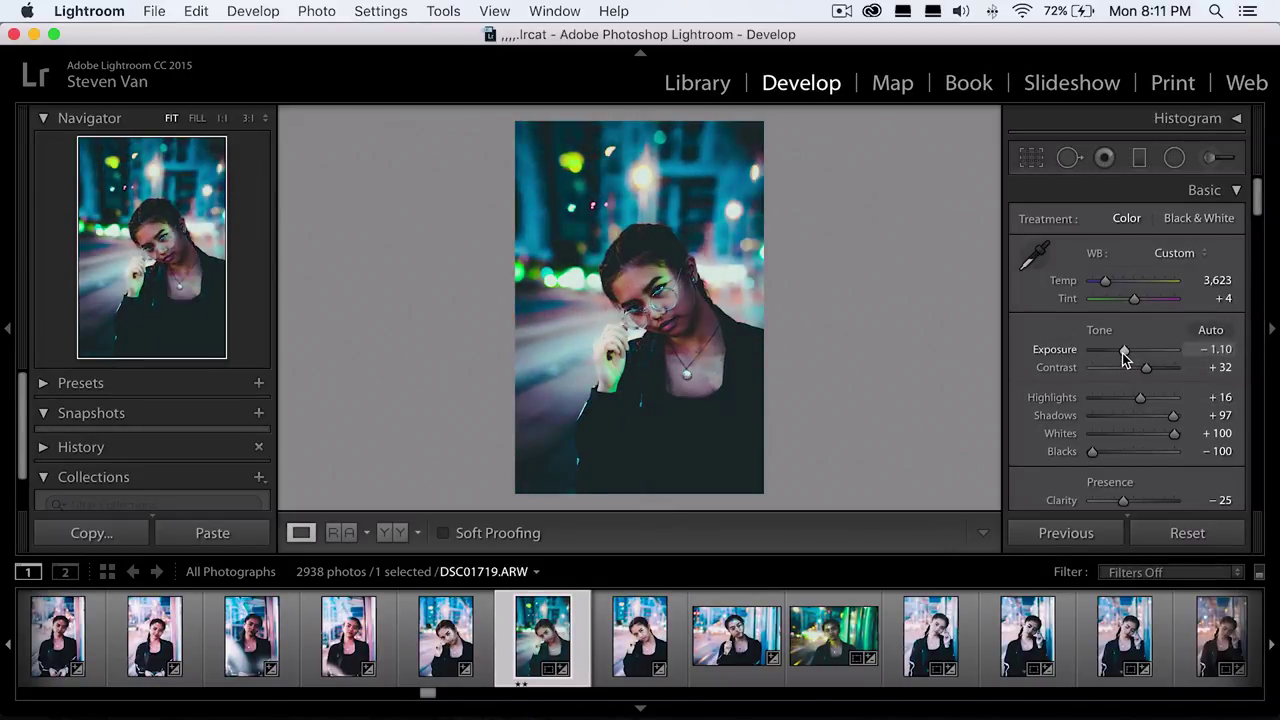
left_click(1157, 399)
left_click_drag(1157, 399, 1194, 400)
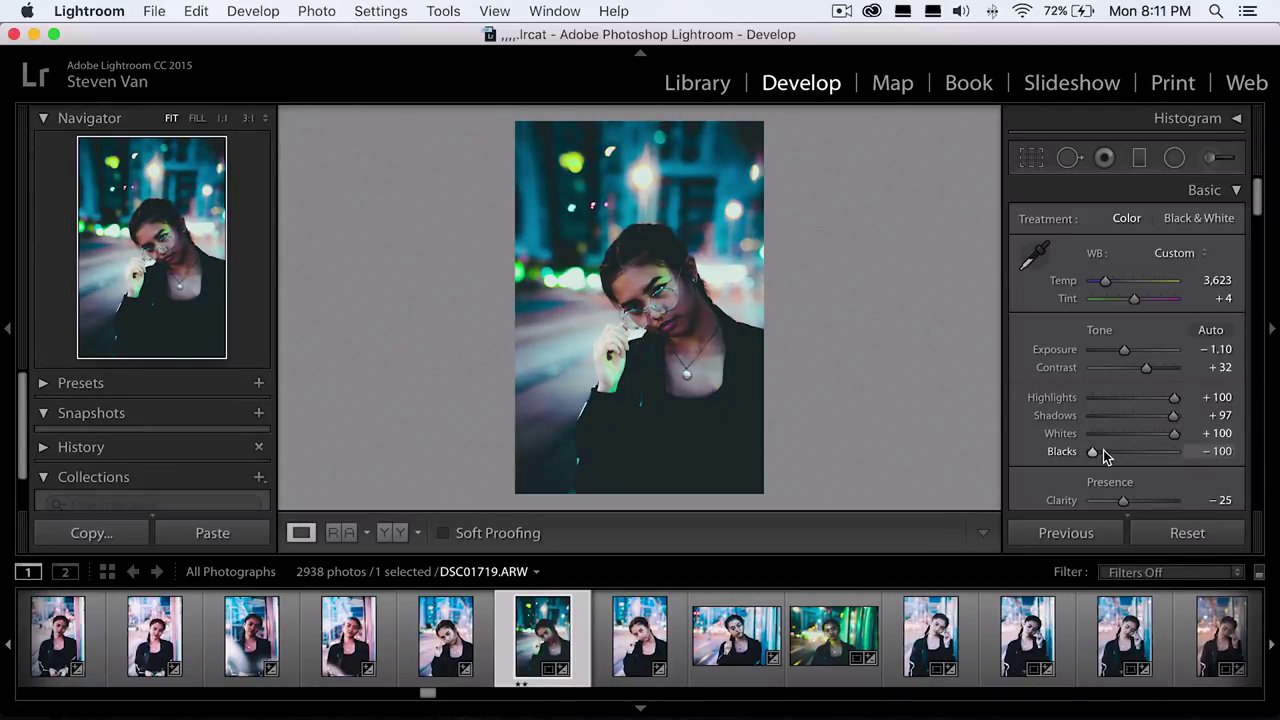
left_click(1103, 450)
key("backslash")
key("backslash")
left_click(50, 447)
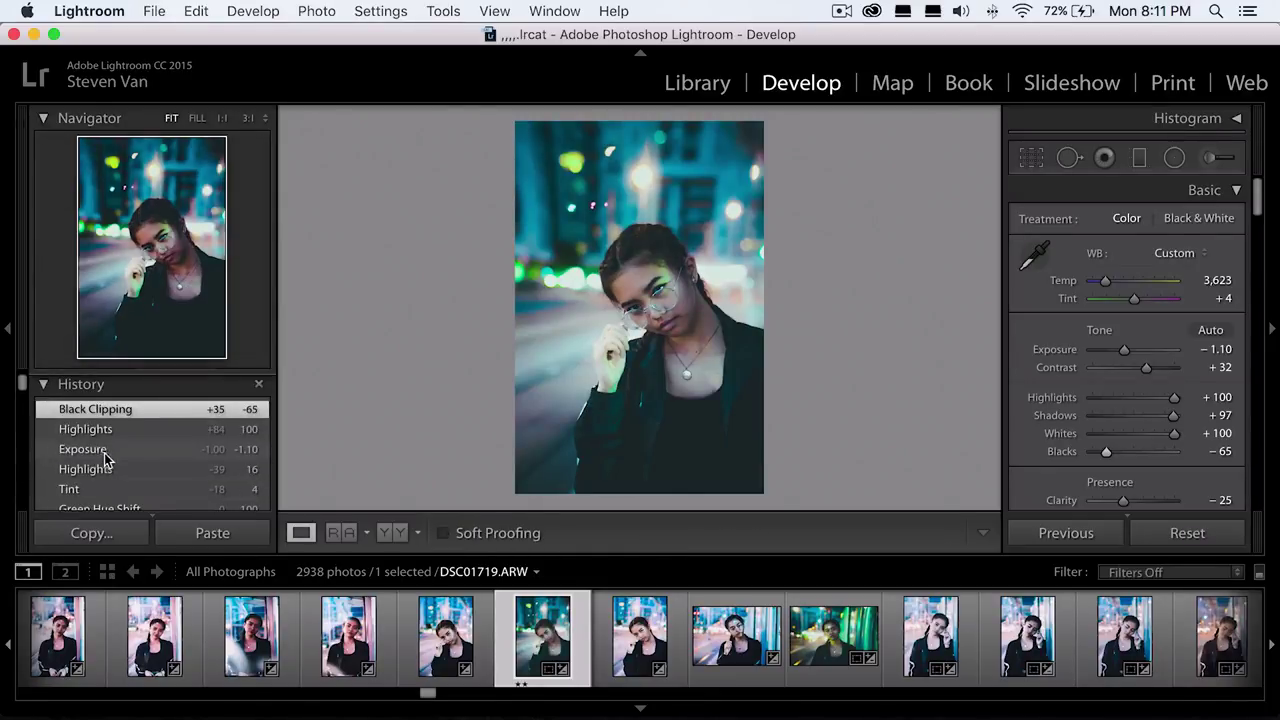
scroll(100, 480, "down", 5)
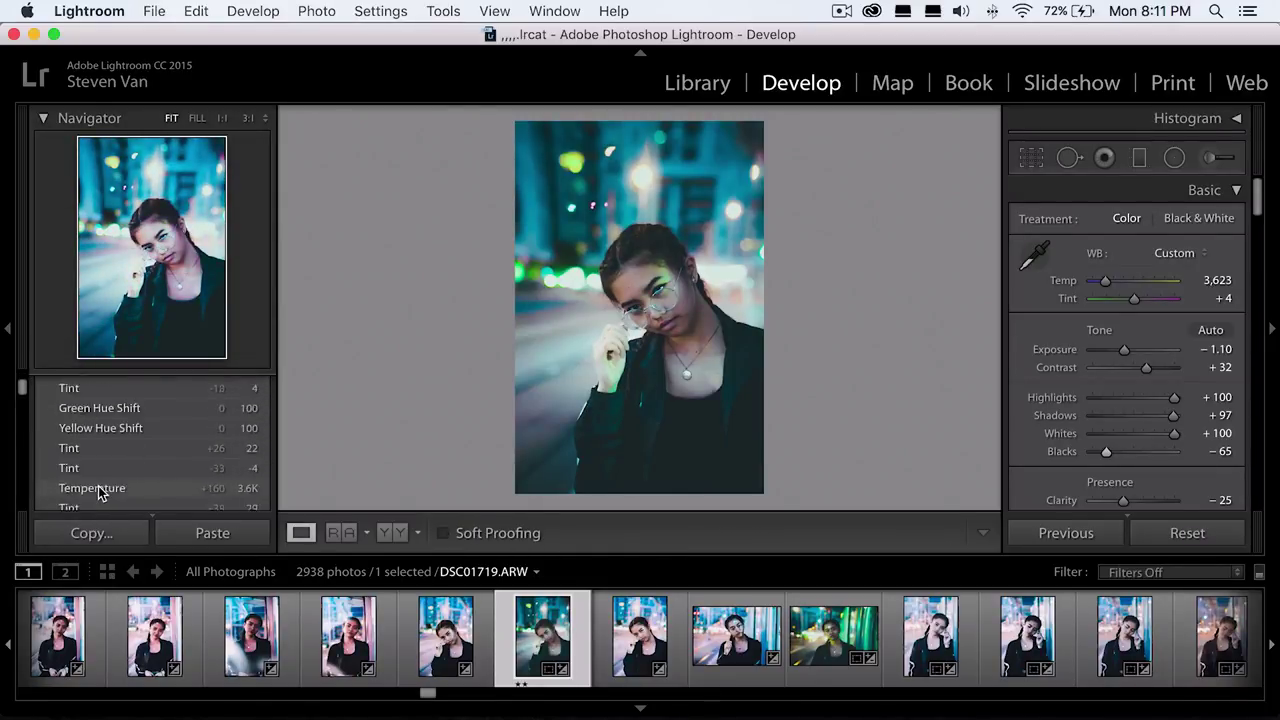
scroll(100, 490, "down", 3)
left_click(98, 440)
scroll(98, 442, "up", 10)
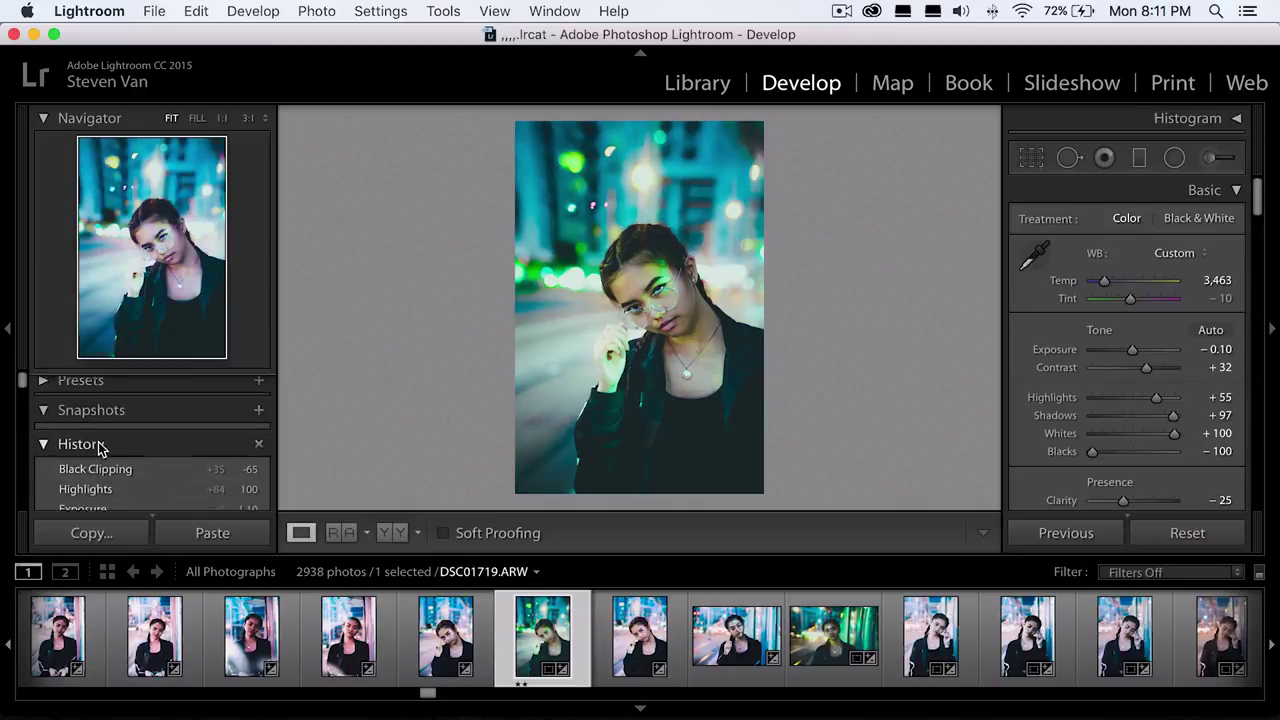
left_click(98, 465)
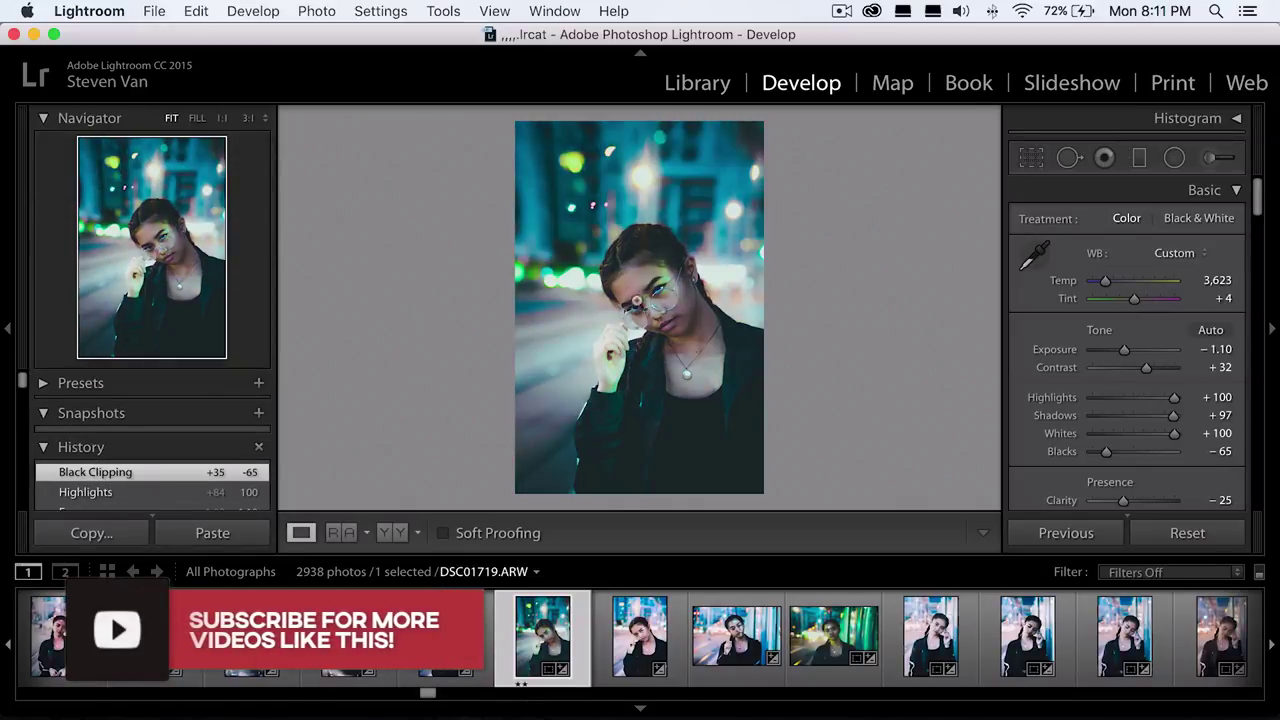
scroll(218, 475, "down", 4)
scroll(216, 478, "down", 10)
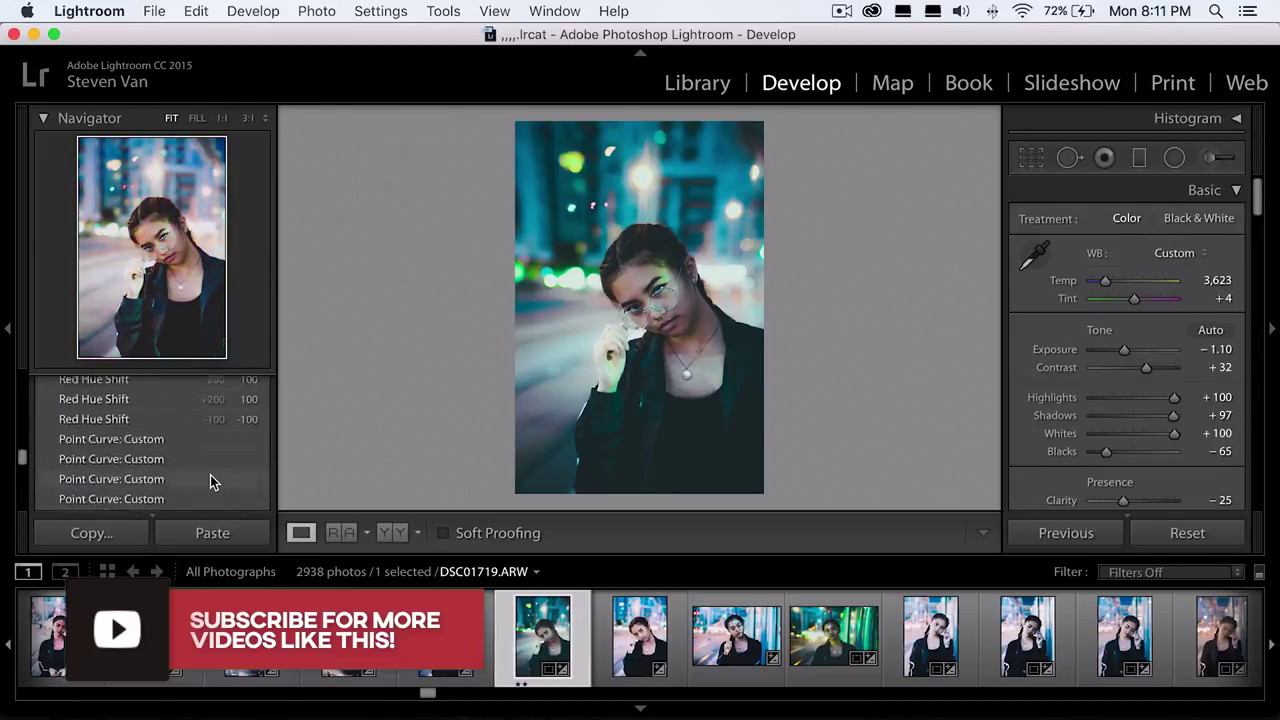
scroll(208, 484, "down", 10)
left_click(200, 391)
scroll(177, 417, "up", 5)
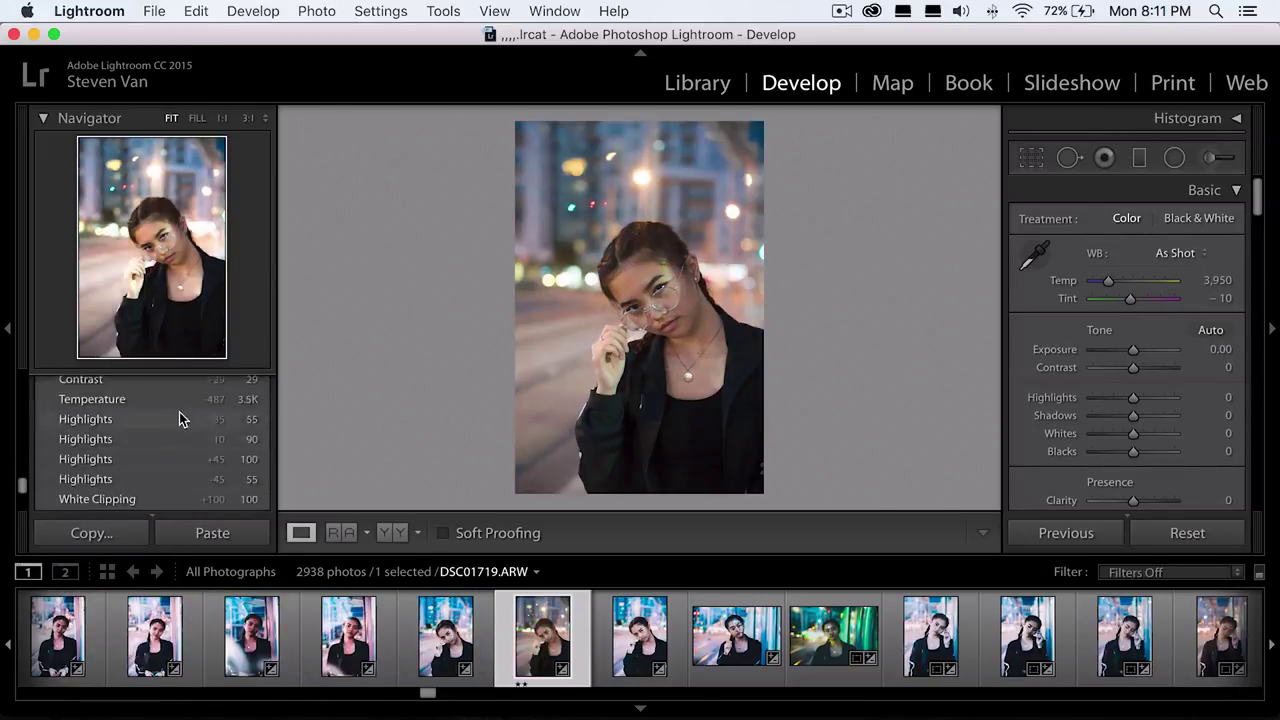
scroll(177, 417, "down", 3)
scroll(160, 440, "up", 3)
left_click(143, 472)
key("backslash")
key("backslash")
scroll(131, 468, "down", 5)
scroll(131, 468, "down", 5)
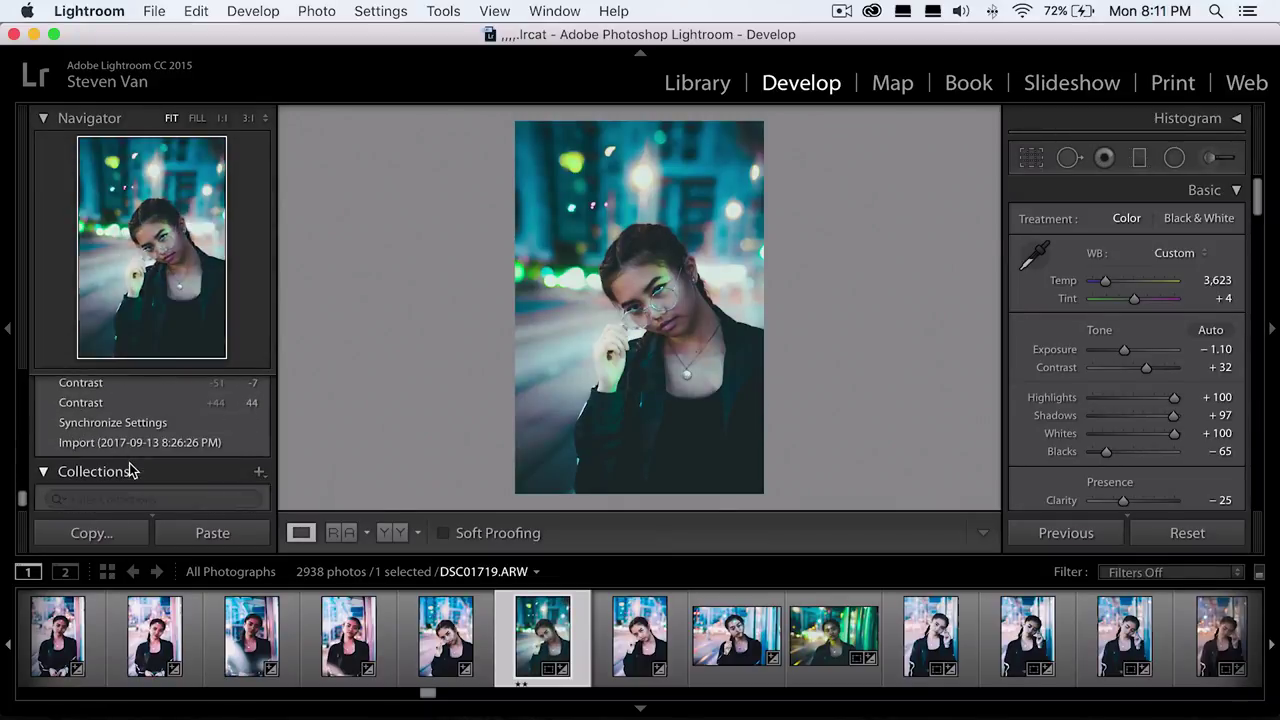